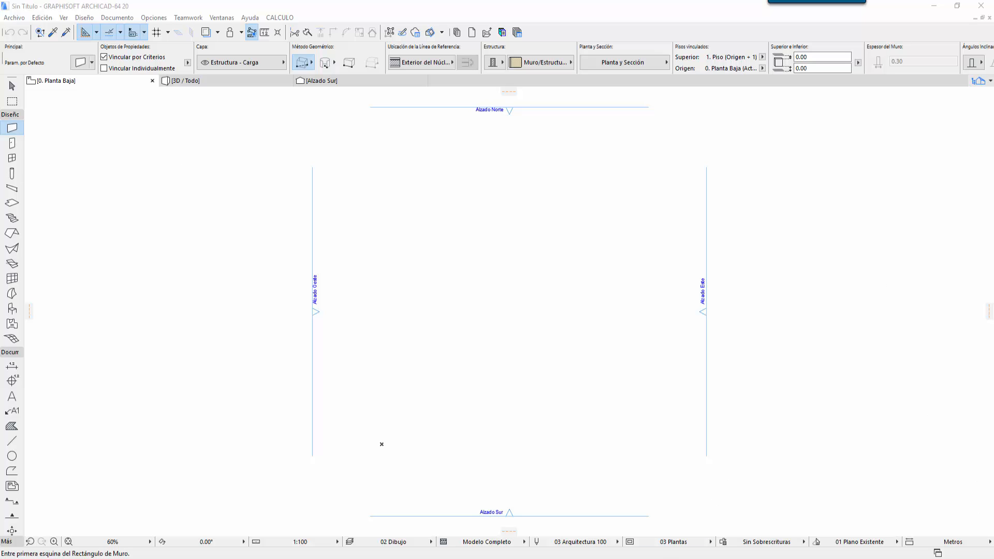
Switch to Vivienda_2015.pdf in Adobe Acrobat and look through the keys, descriptions, units and direct costs on pages 110 to 114.
left_click(697, 492)
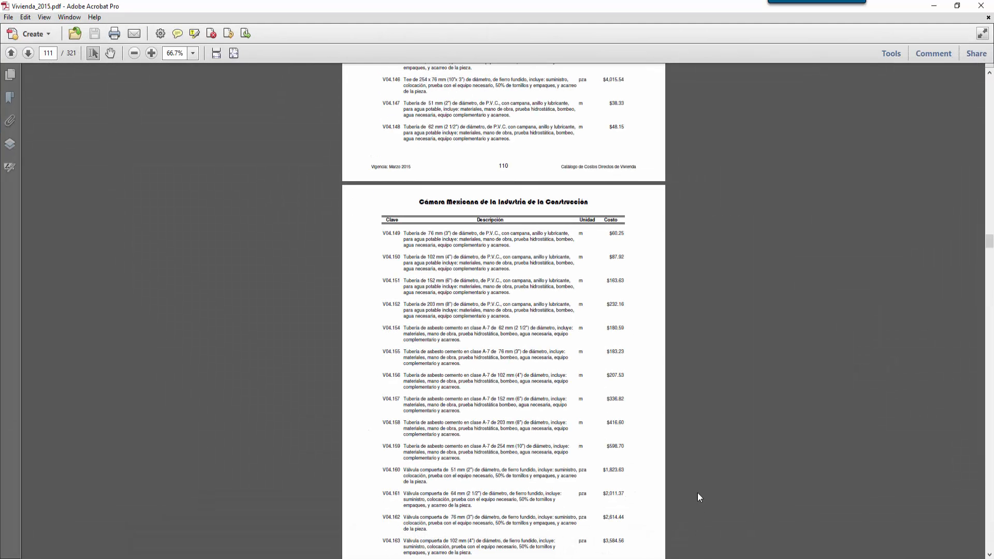
scroll(552, 322, "down", 1)
scroll(552, 322, "up", 8)
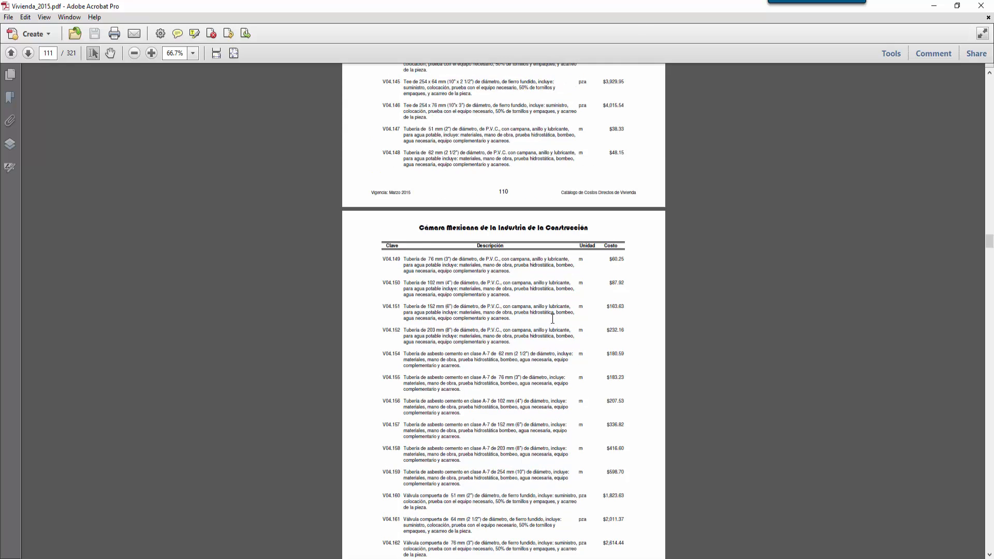
scroll(557, 317, "up", 5)
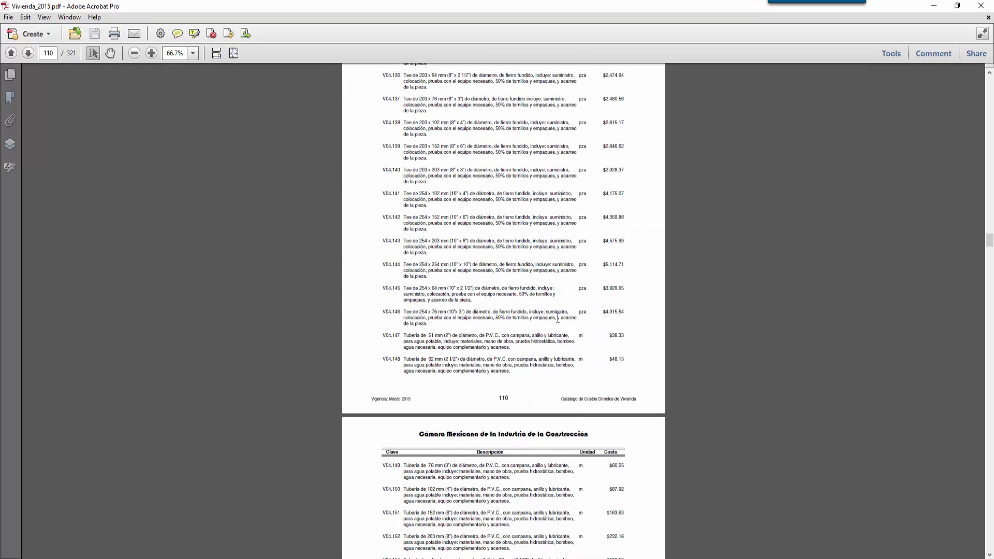
scroll(552, 317, "down", 1)
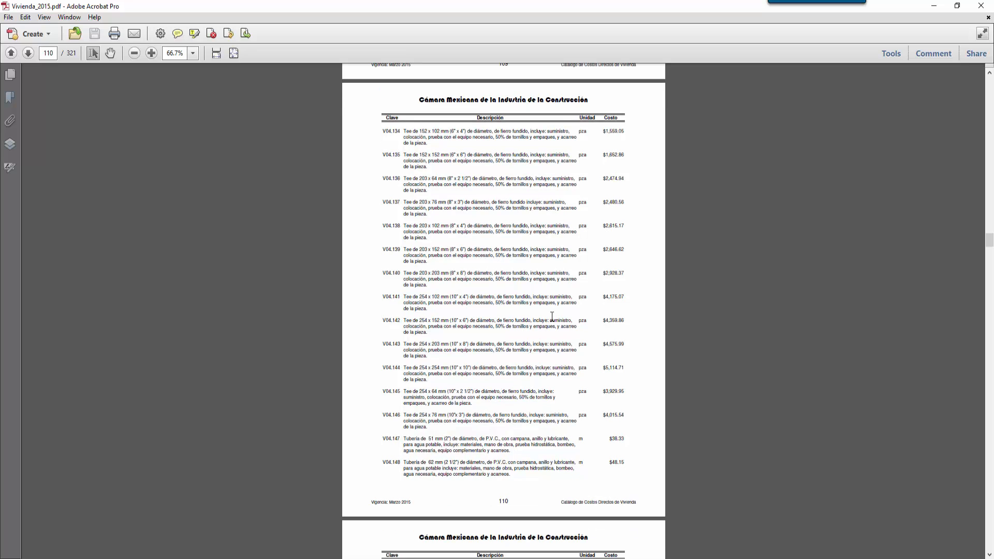
scroll(552, 316, "down", 2)
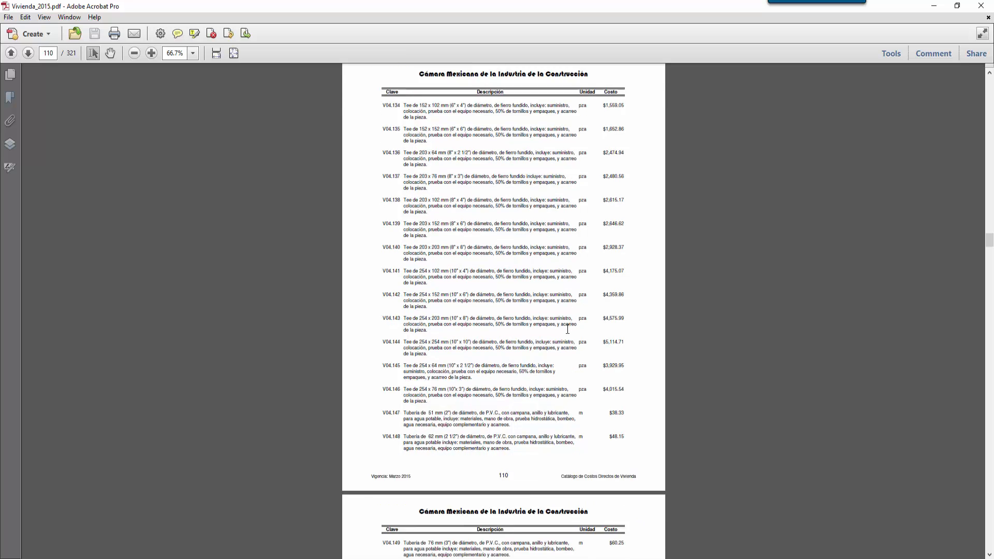
scroll(564, 327, "up", 3)
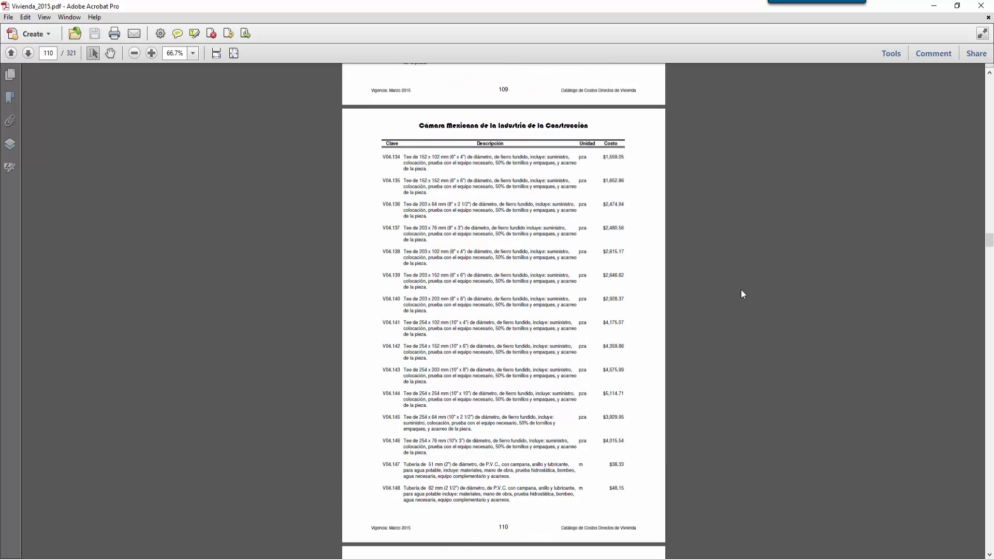
scroll(741, 290, "down", 18)
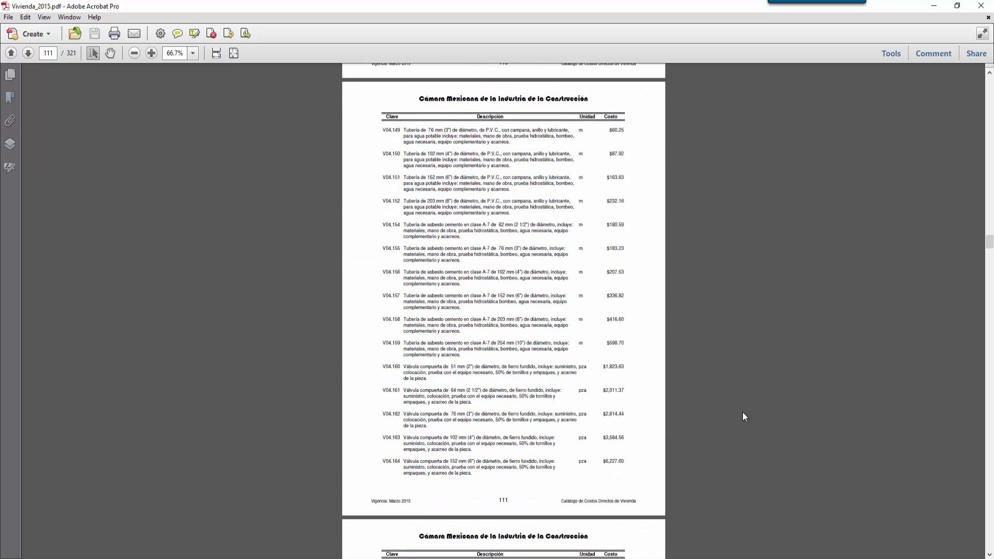
scroll(743, 414, "down", 16)
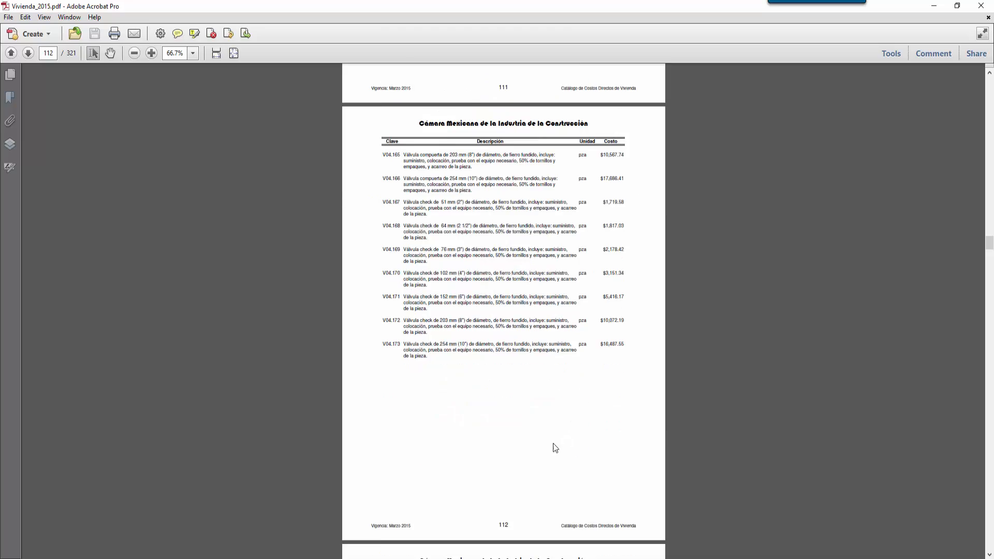
scroll(553, 443, "down", 19)
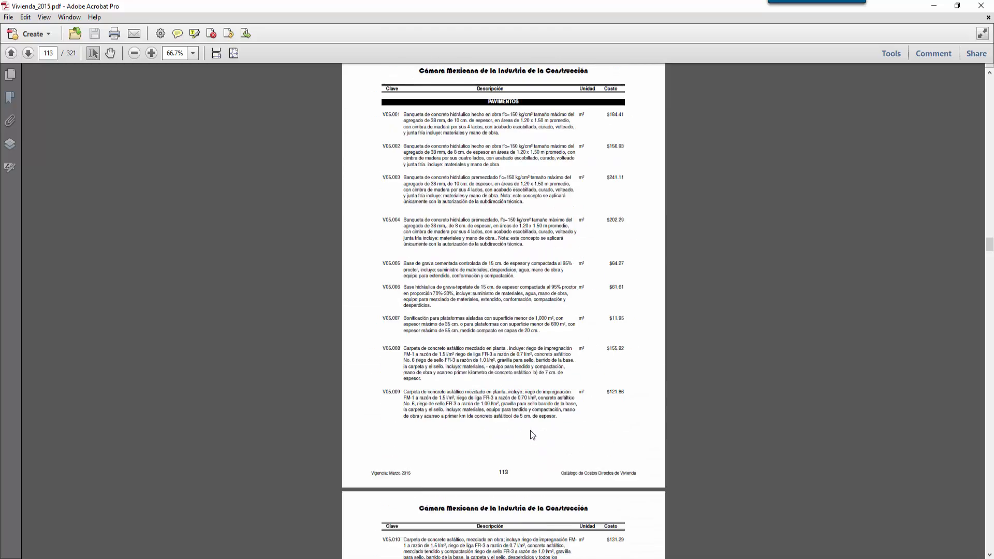
scroll(533, 434, "down", 20)
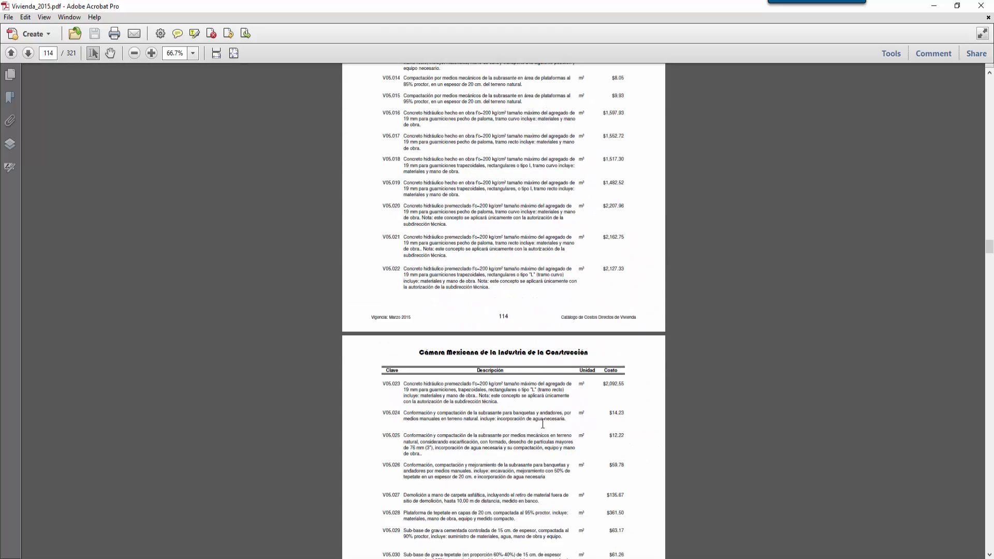
Go to the itemised cost breakdowns on page 119 of the catalogue.
left_click(990, 456)
left_click(990, 456)
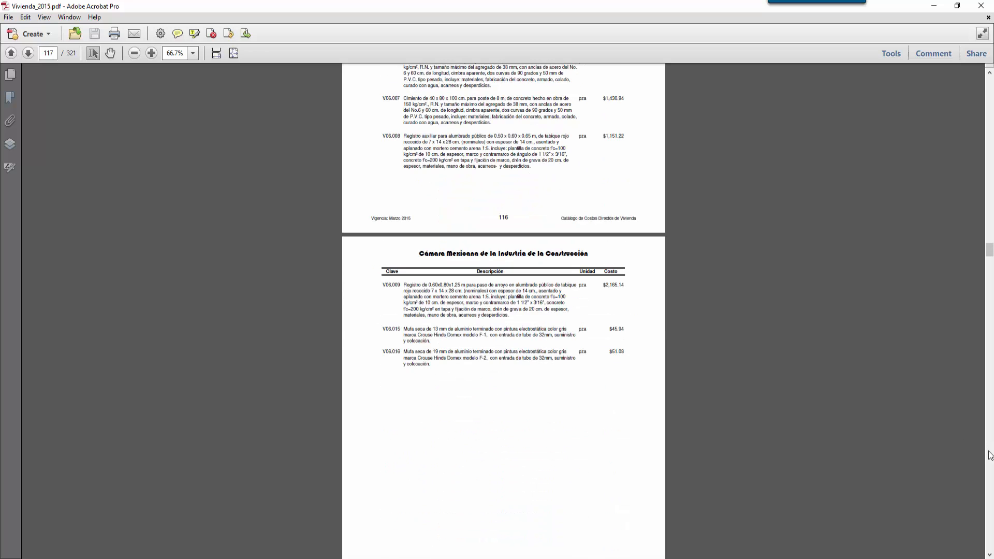
left_click(990, 456)
left_click(990, 456)
scroll(483, 281, "down", 1)
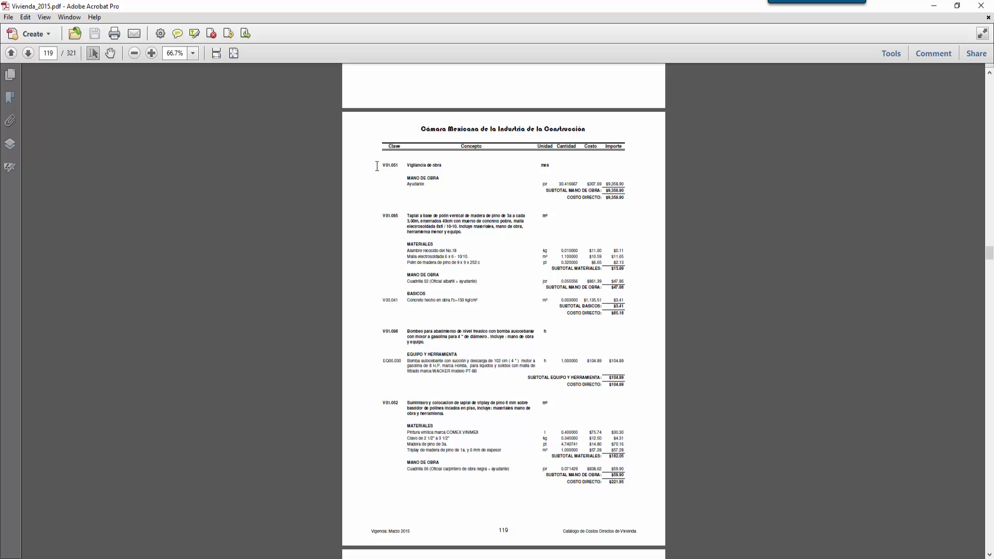
Examine the first two cost breakdowns on page 119, checking the unit of each concept, material and labour entry.
left_click_drag(377, 166, 627, 313)
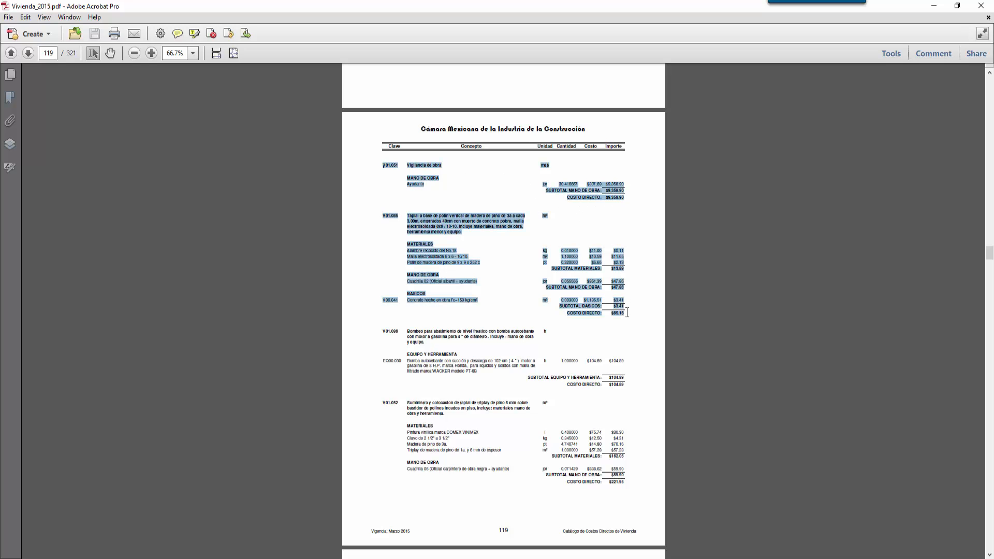
left_click(476, 206)
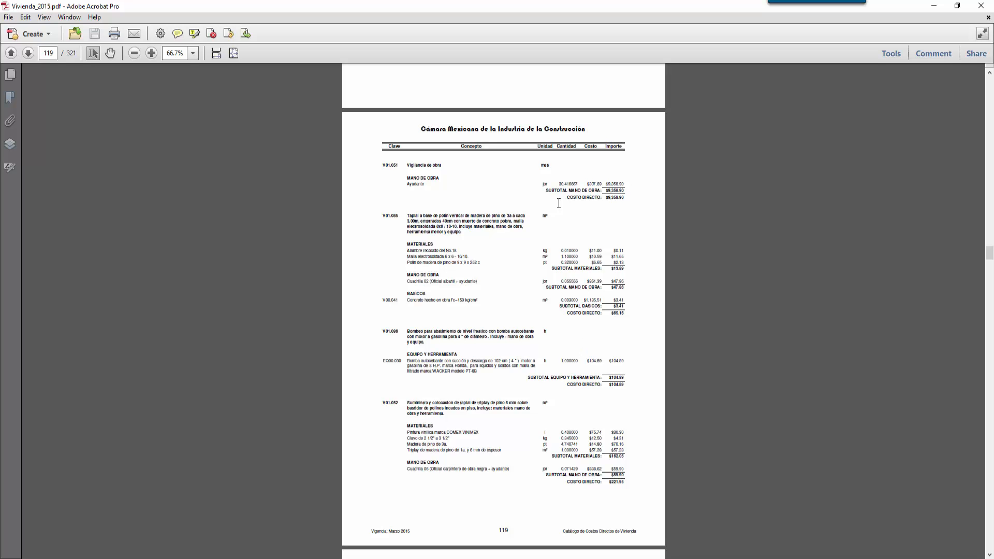
double_click(545, 184)
double_click(545, 216)
double_click(545, 250)
left_click_drag(546, 256, 547, 262)
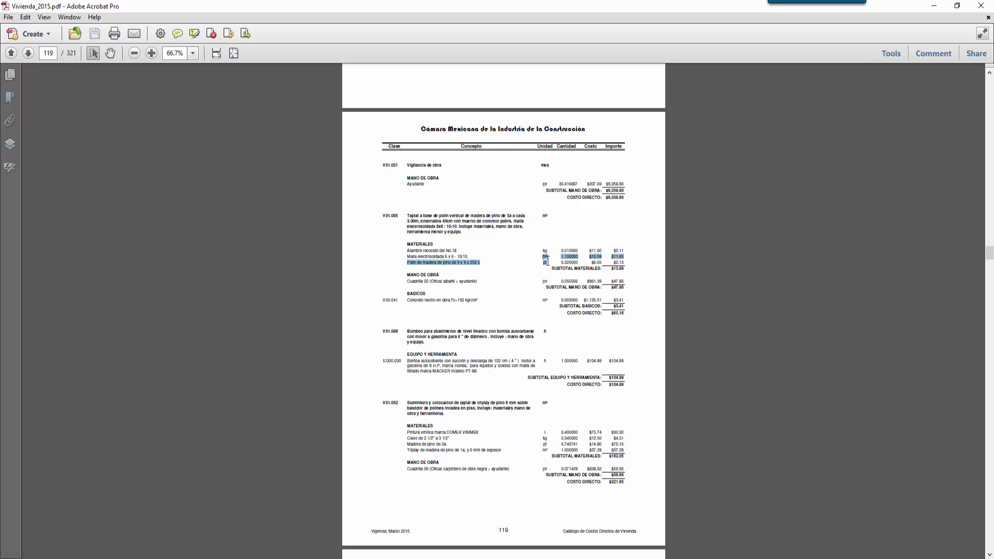
left_click(545, 298)
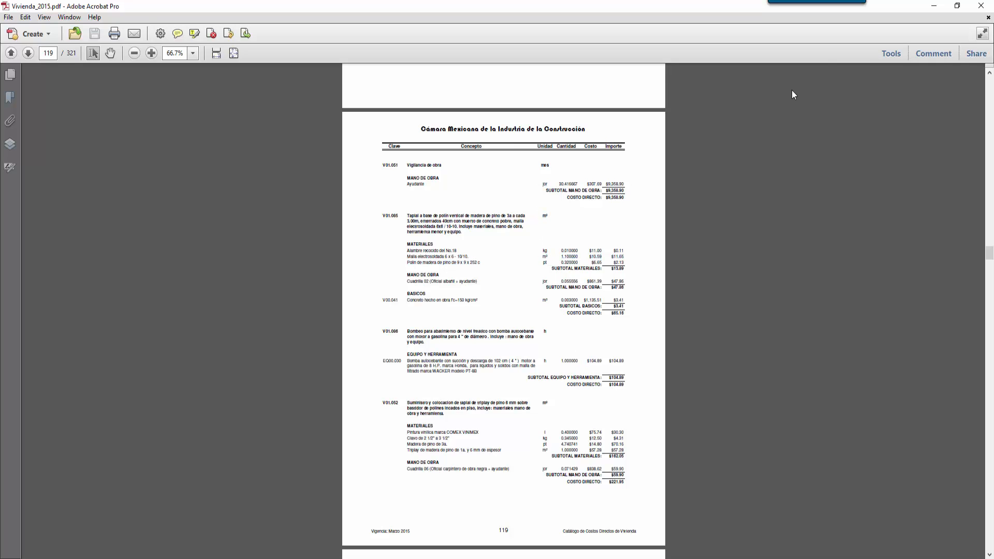
Return to ArchiCAD and start creating a new database in the Editar Base de Datos window, accepting the creation alert.
left_click(935, 5)
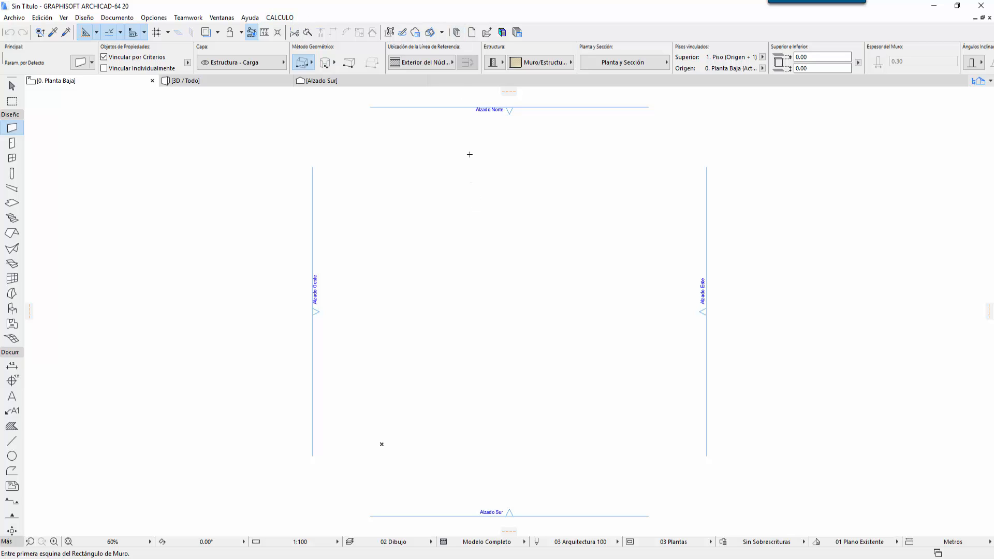
left_click(457, 33)
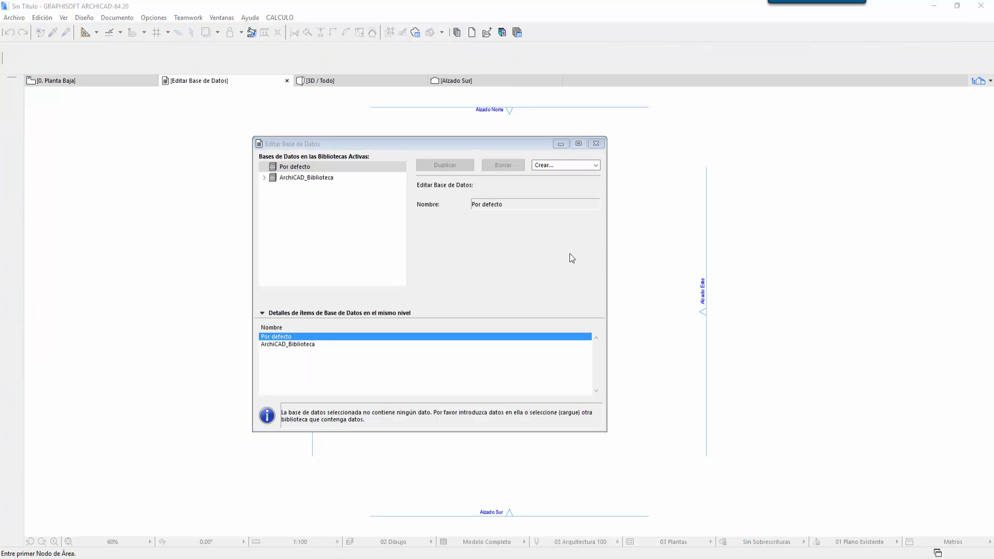
left_click(580, 165)
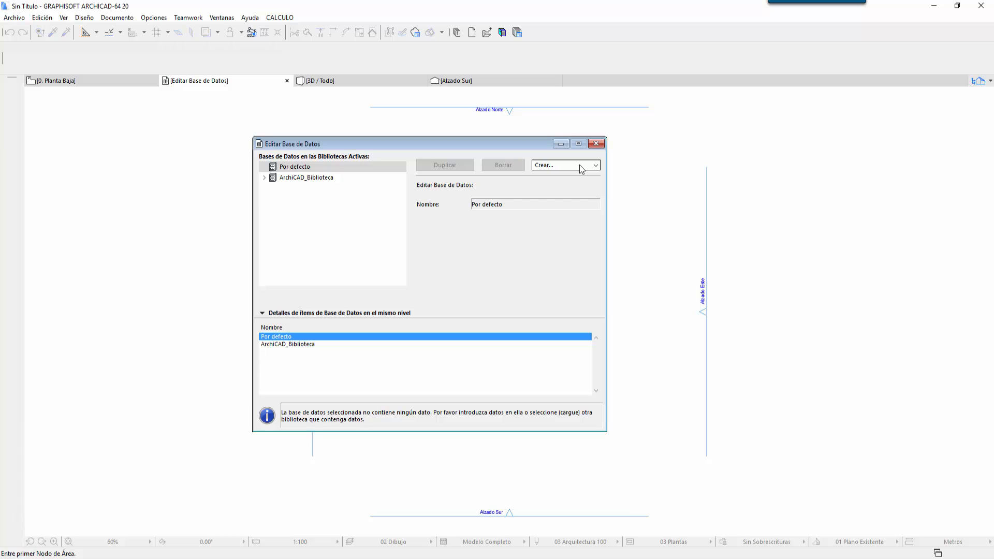
left_click(581, 166)
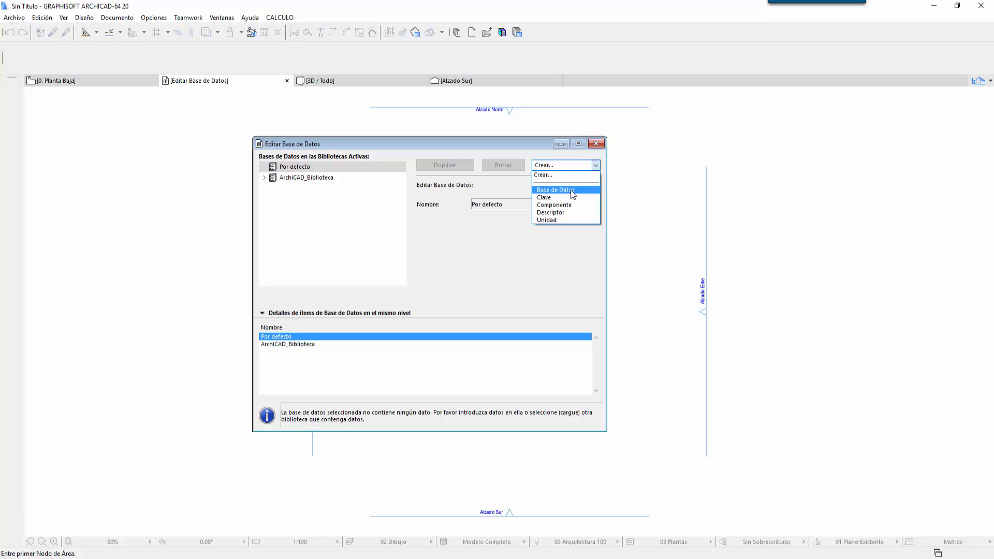
left_click(571, 190)
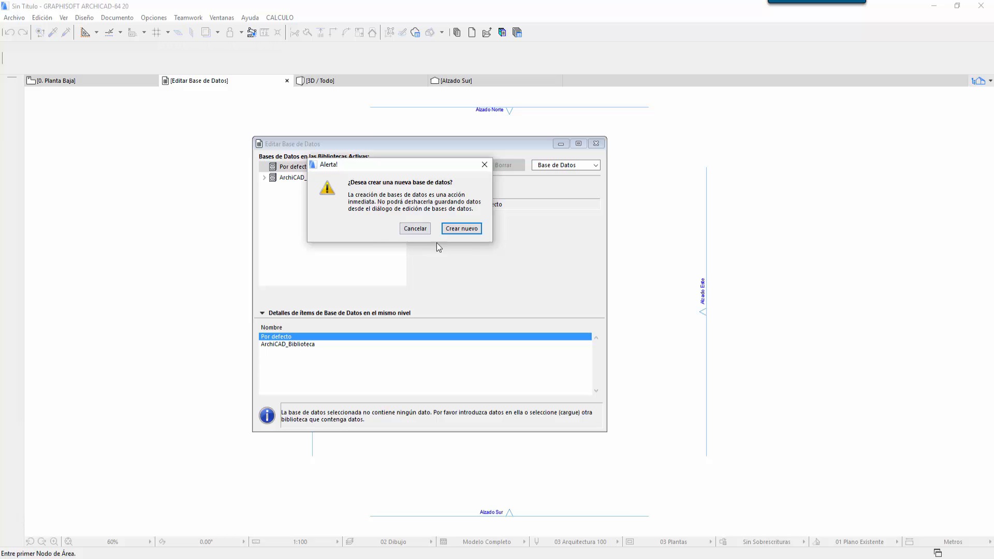
left_click(462, 233)
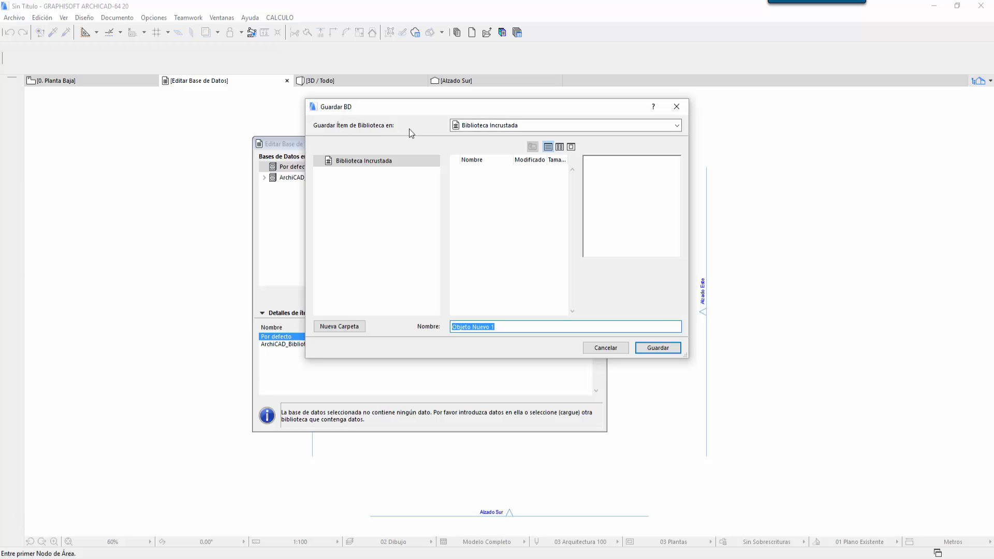
Browse to the TIENDA folder on the desktop as the save location and create a folder there named BASE DE DATOS BASICA.
left_click(499, 126)
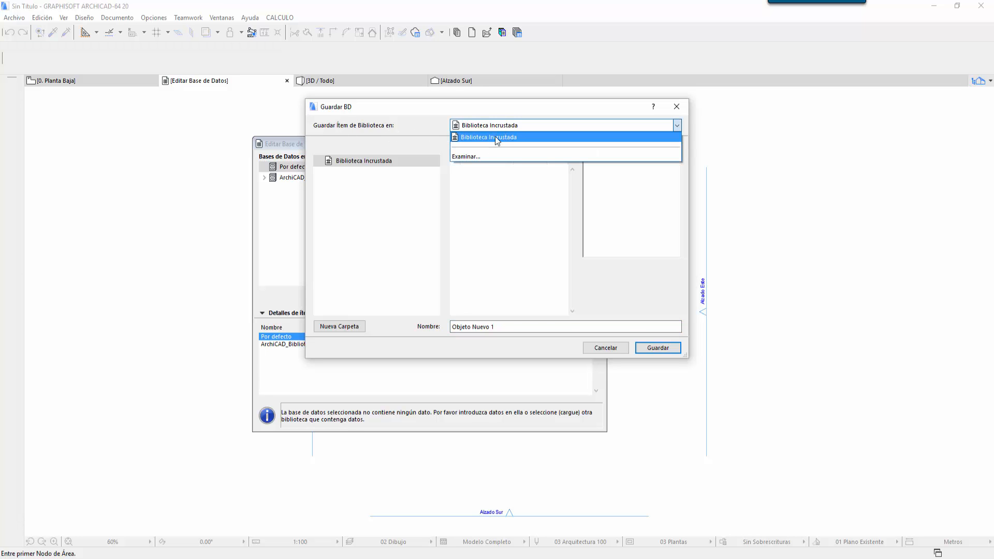
left_click(467, 156)
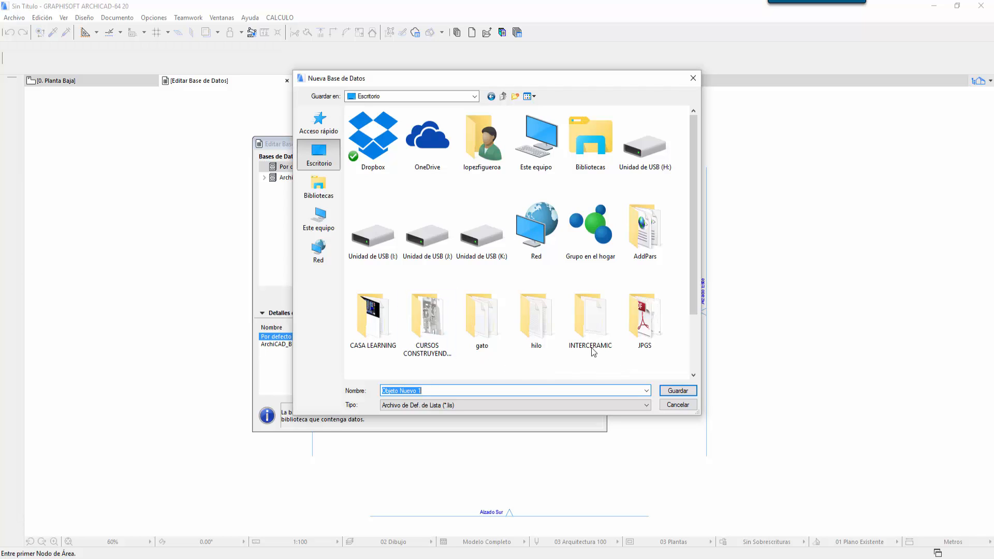
scroll(578, 347, "down", 2)
double_click(476, 332)
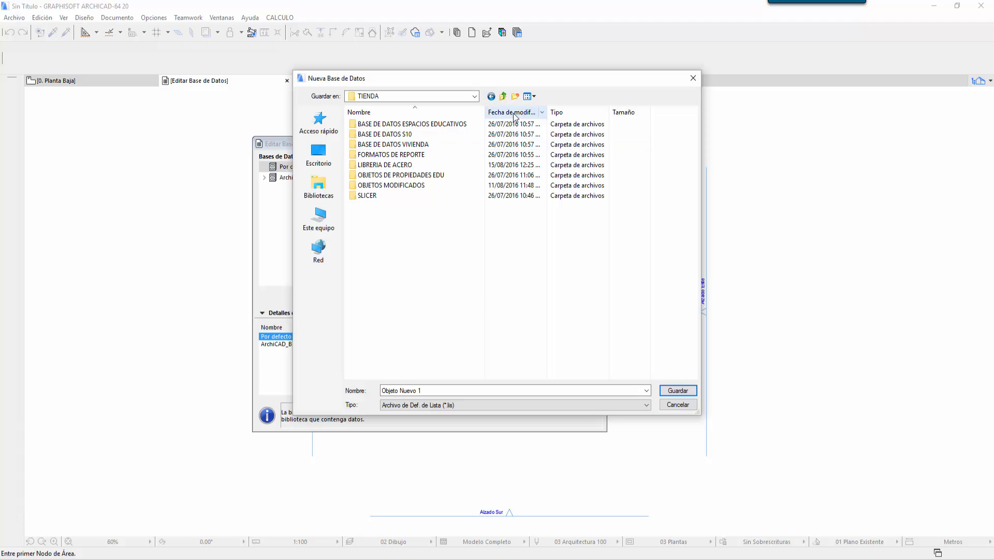
left_click(516, 96)
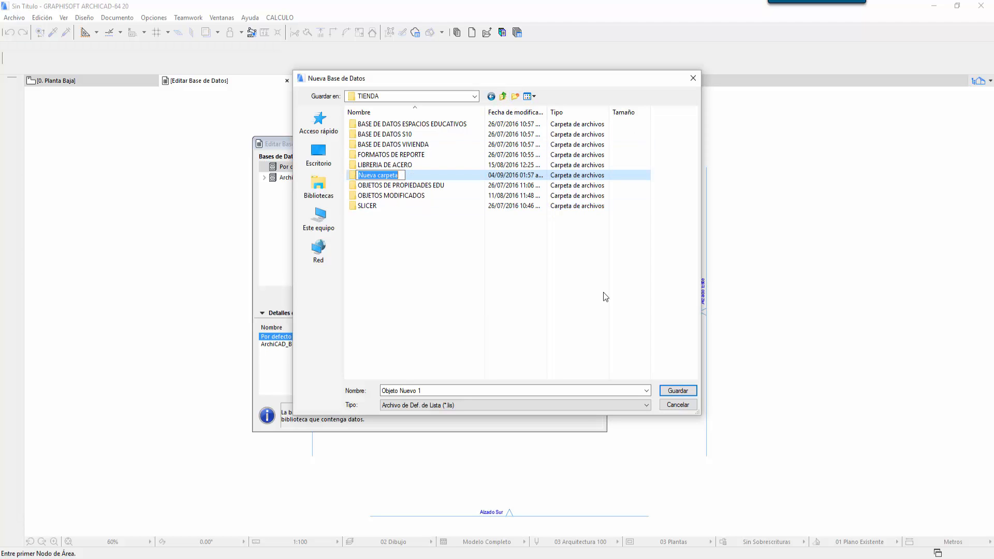
type("BASE DE DATOS BASI")
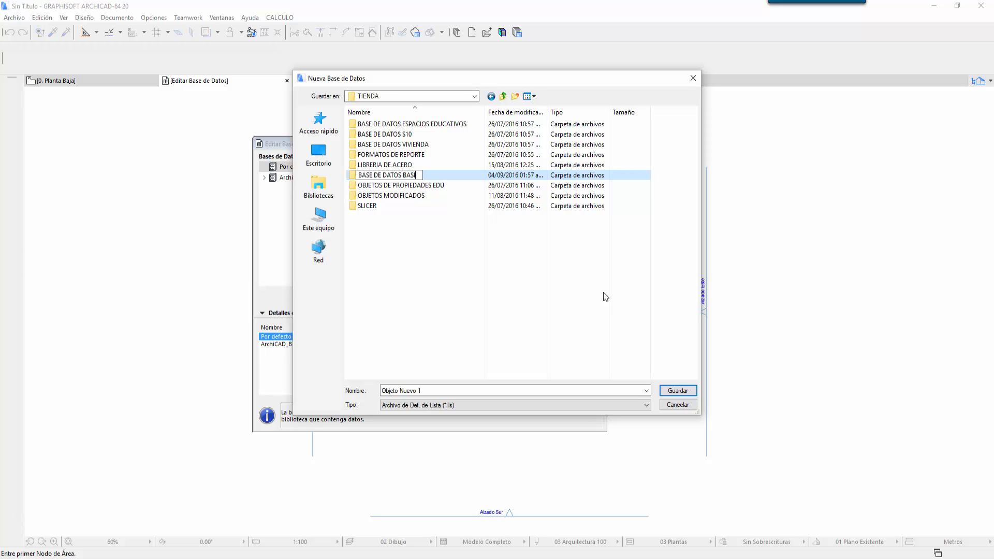
type("CA")
key("Return")
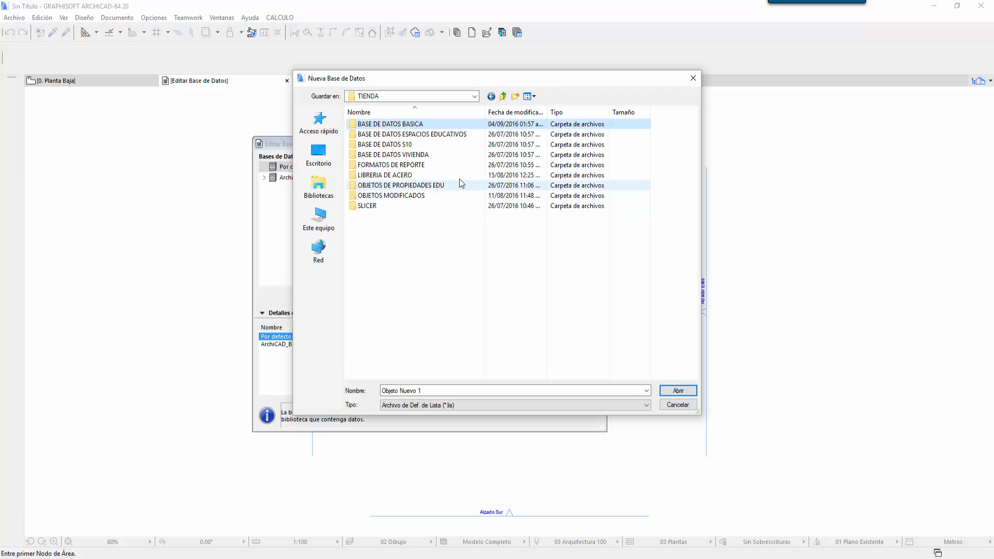
Save the new database as BASEBASICA inside the BASE DE DATOS BASICA folder.
double_click(443, 125)
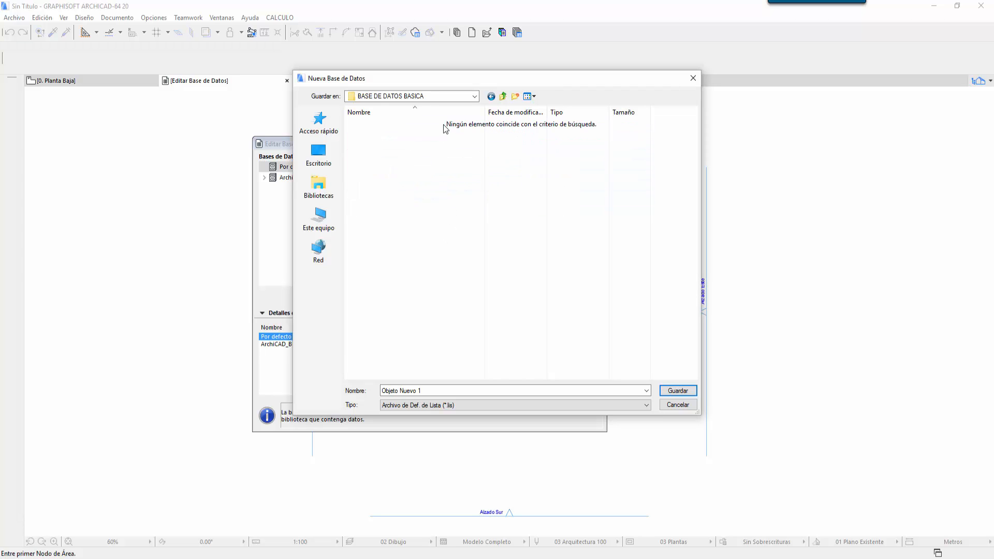
left_click(452, 392)
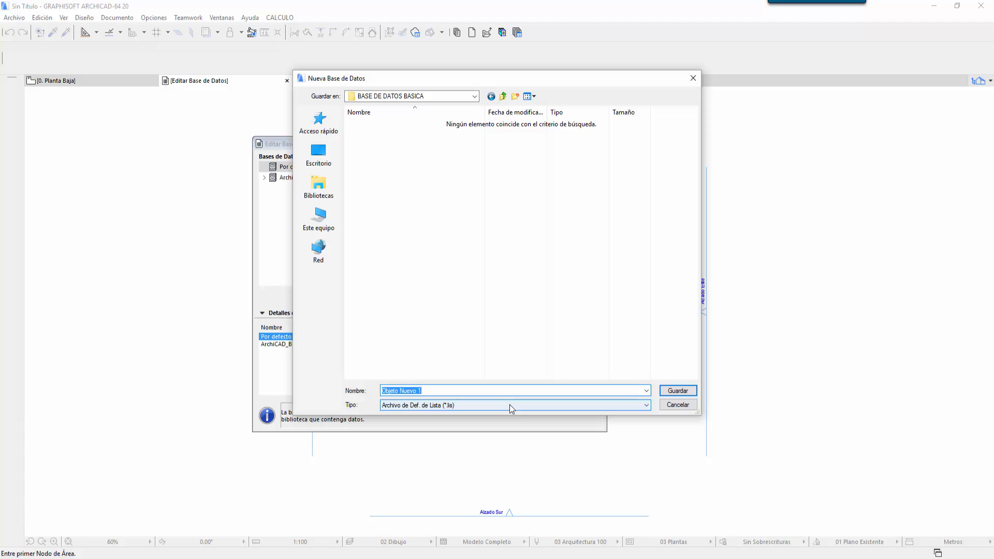
type("B")
type("A")
type("SE")
type("DE")
key("BackSpace")
key("BackSpace")
key("BackSpace")
type("EBASICA")
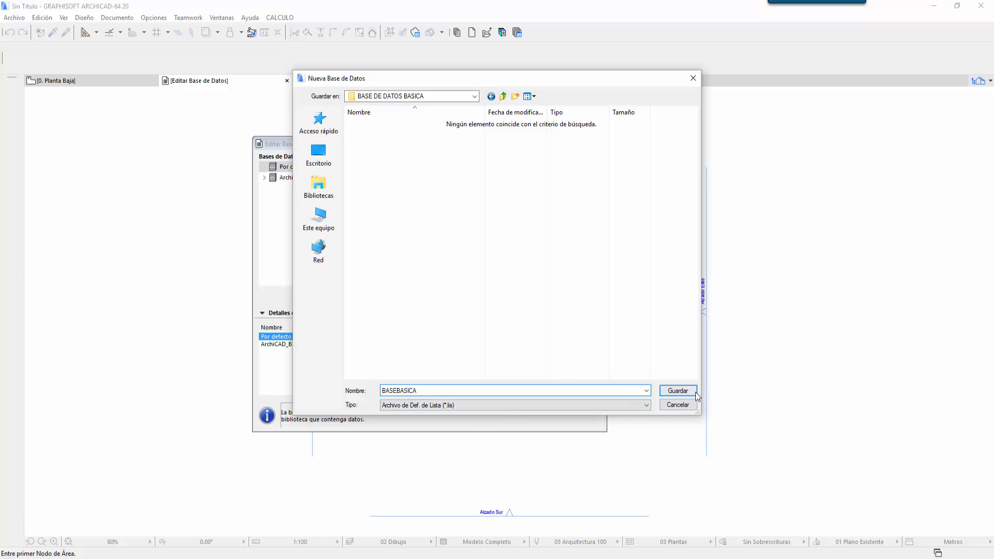
left_click(682, 391)
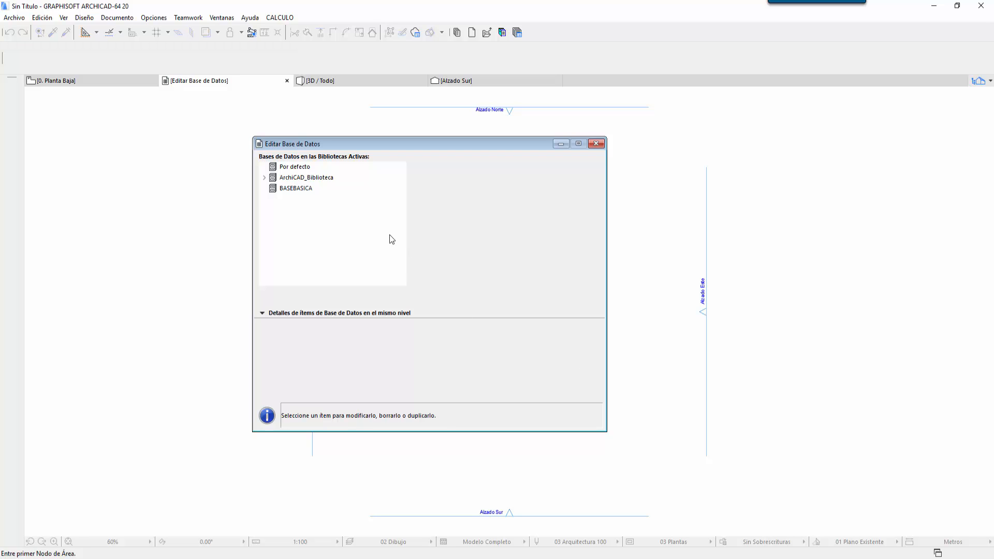
Add a new unit (Unidad) to the BASEBASICA database.
left_click(313, 190)
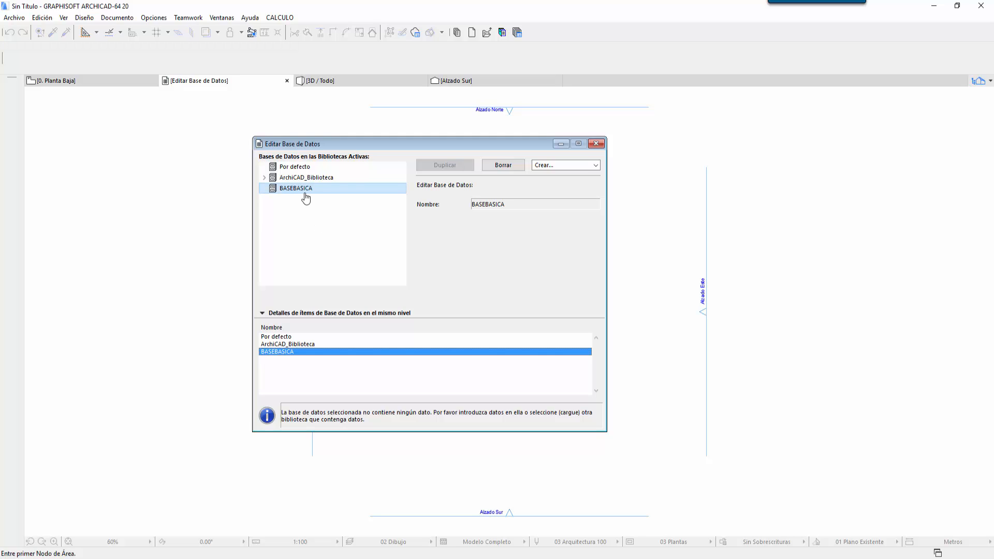
left_click(580, 166)
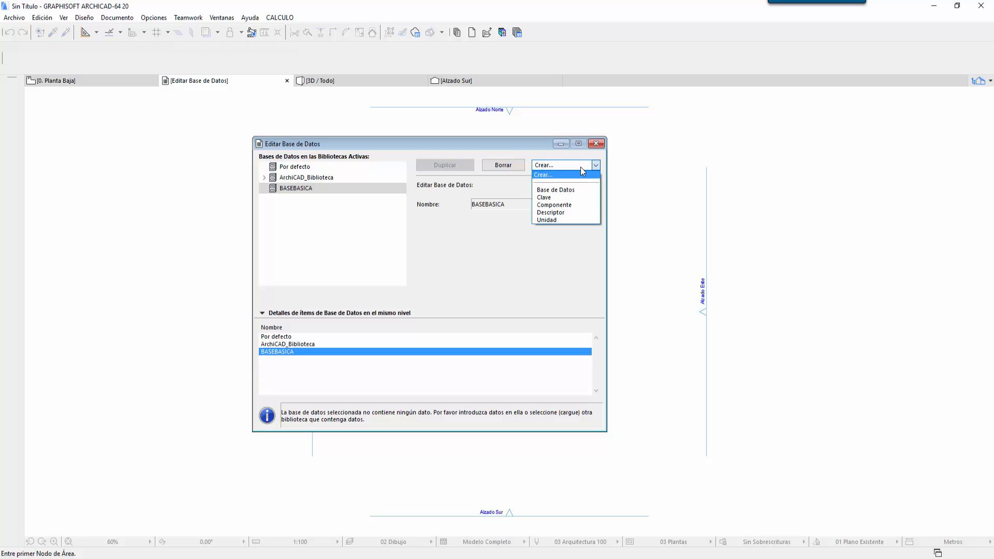
left_click(567, 221)
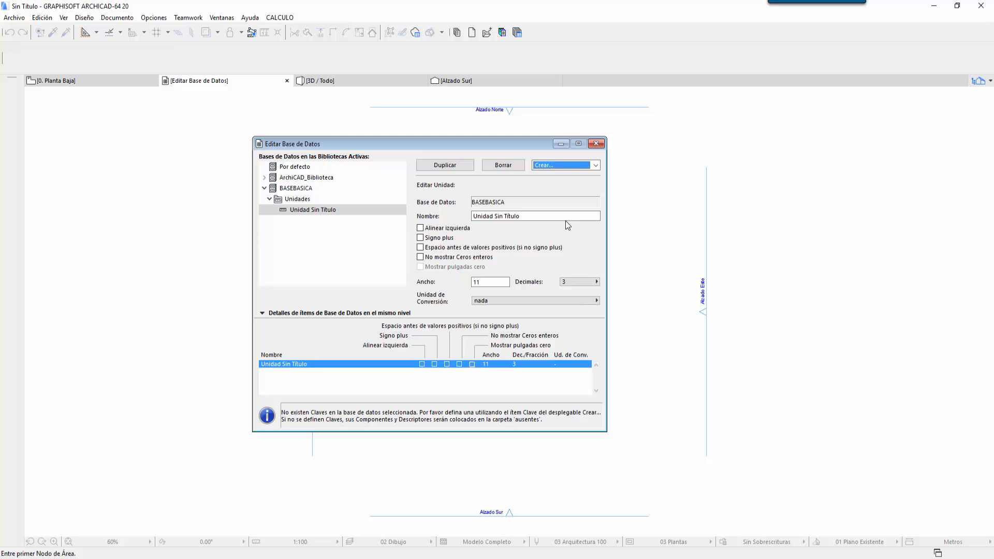
Rename the new untitled unit as M and set its decimals to 6.
left_click_drag(564, 218, 466, 216)
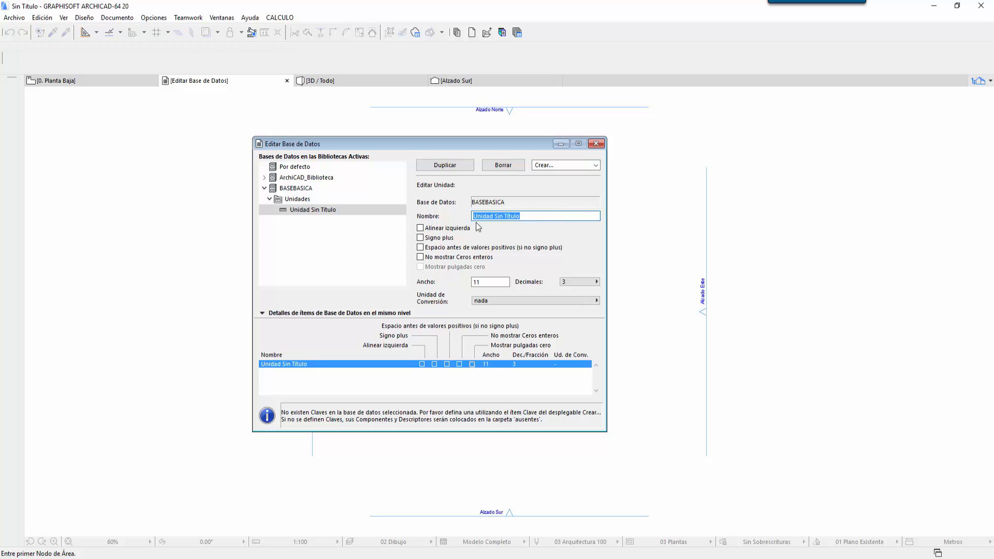
type("M")
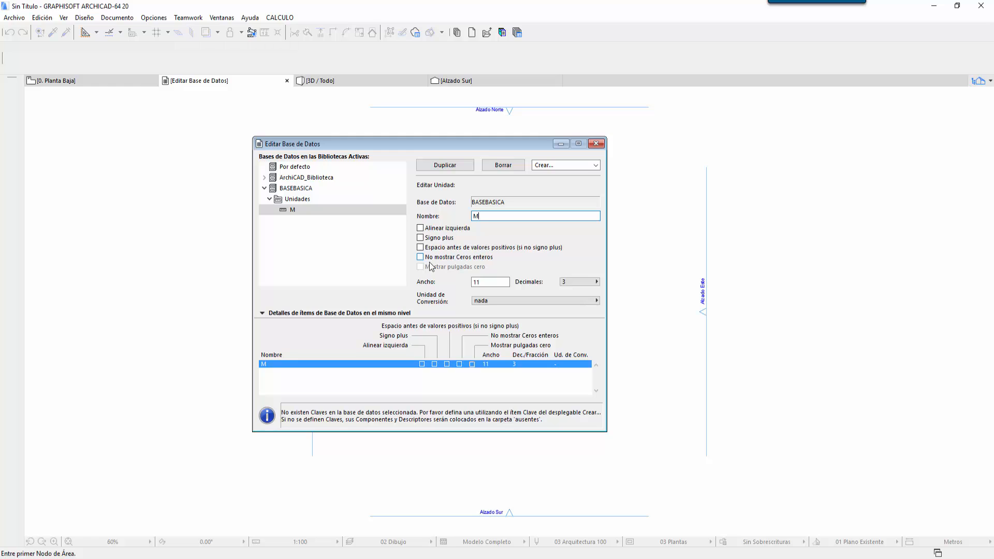
left_click(488, 281)
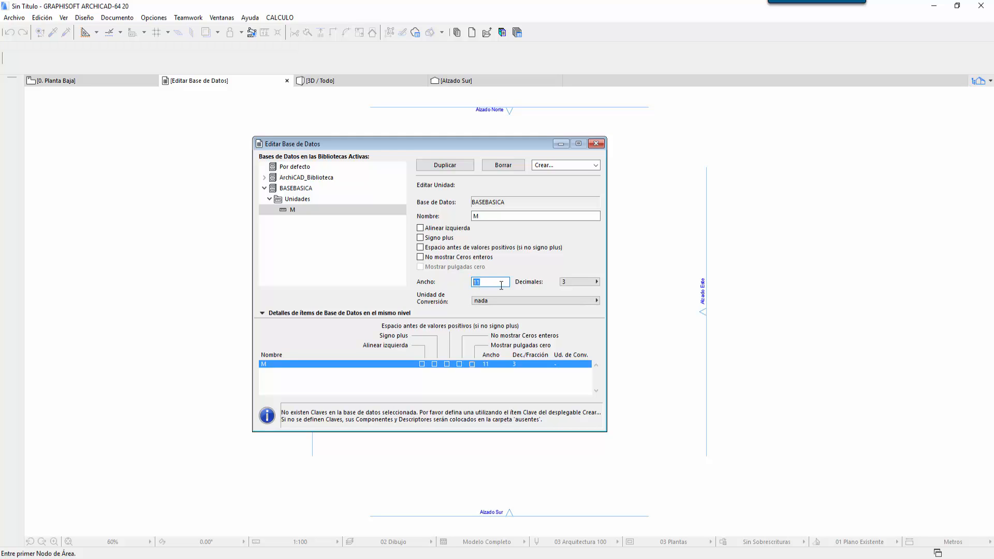
left_click(579, 283)
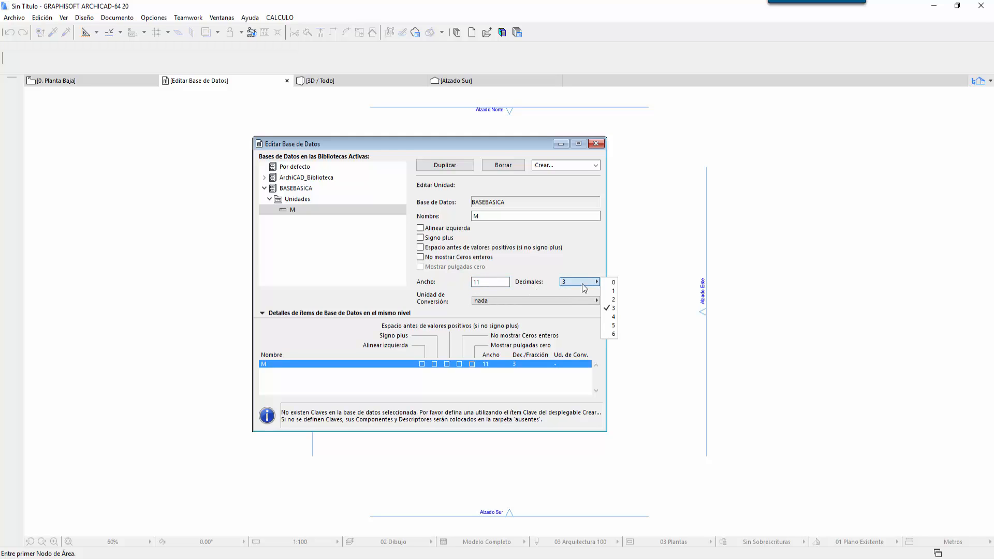
left_click(607, 336)
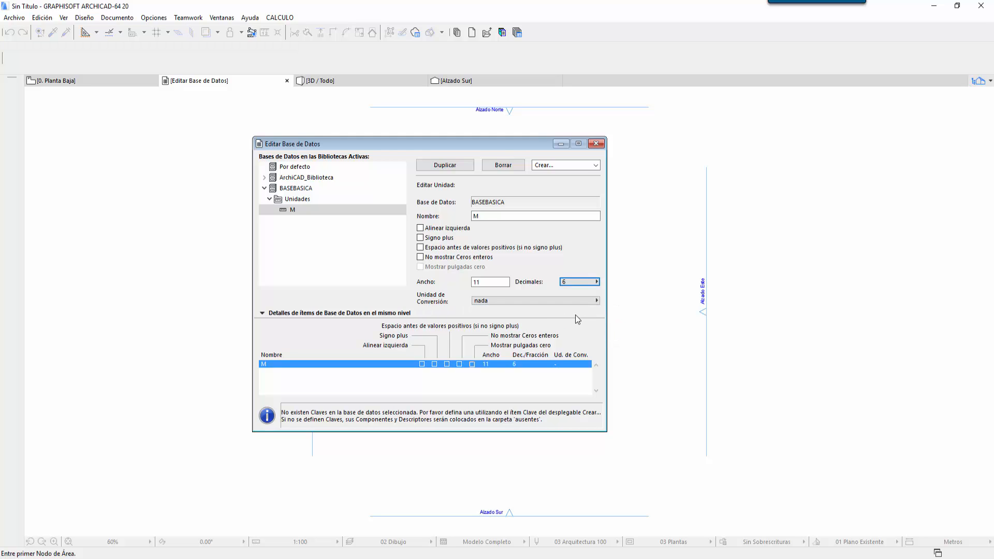
Create a second unit (Unidad) named M2 in BASEBASICA with 6 decimals.
left_click(596, 166)
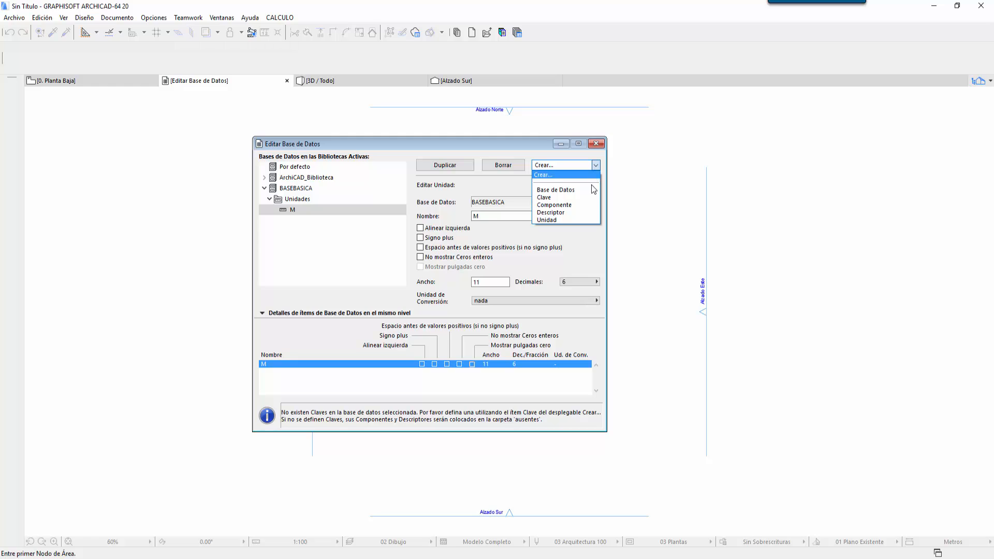
left_click(574, 221)
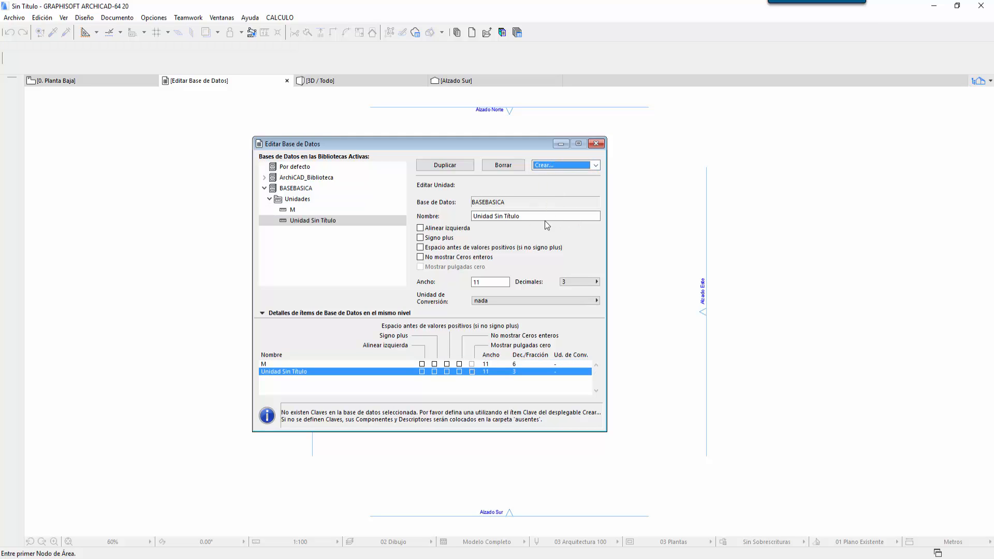
left_click_drag(548, 216, 458, 198)
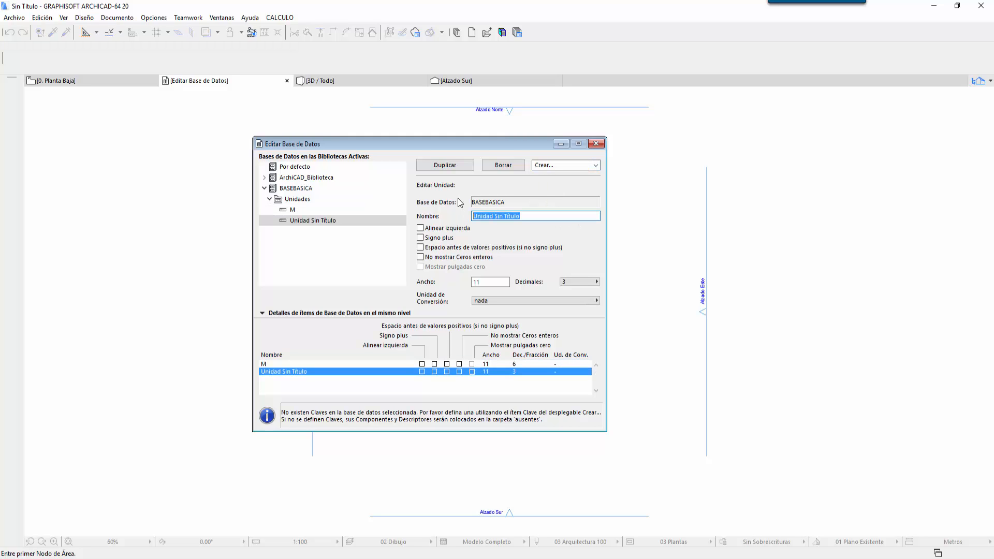
type("M2")
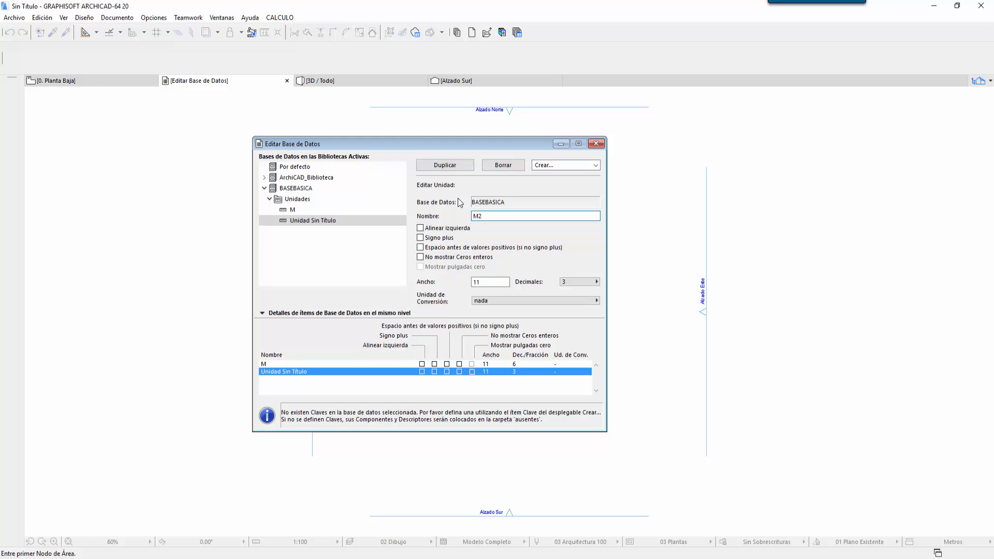
left_click(577, 285)
left_click(613, 336)
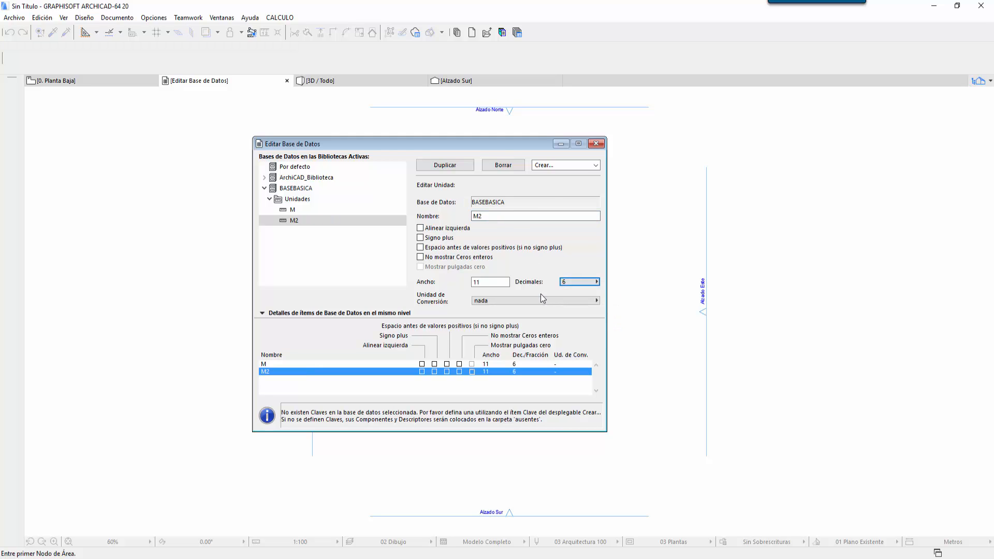
Create a third unit (Unidad) named M3 in BASEBASICA with 6 decimals.
left_click(564, 166)
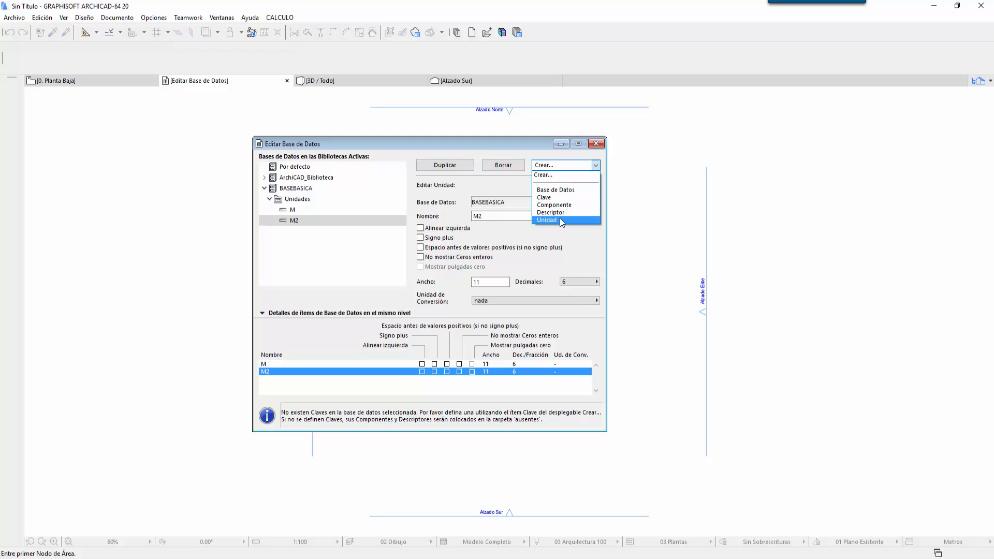
left_click(560, 220)
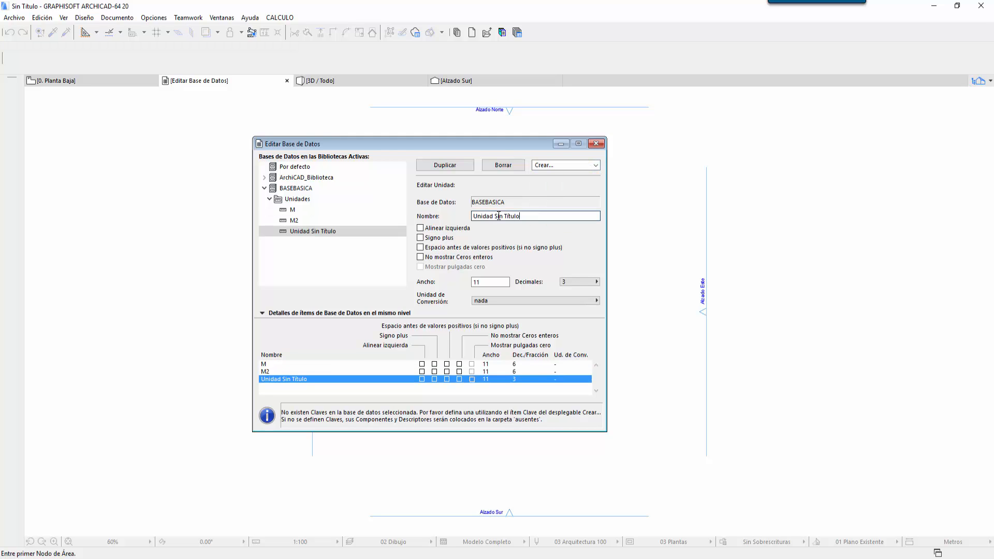
left_click_drag(528, 216, 445, 213)
type("M3")
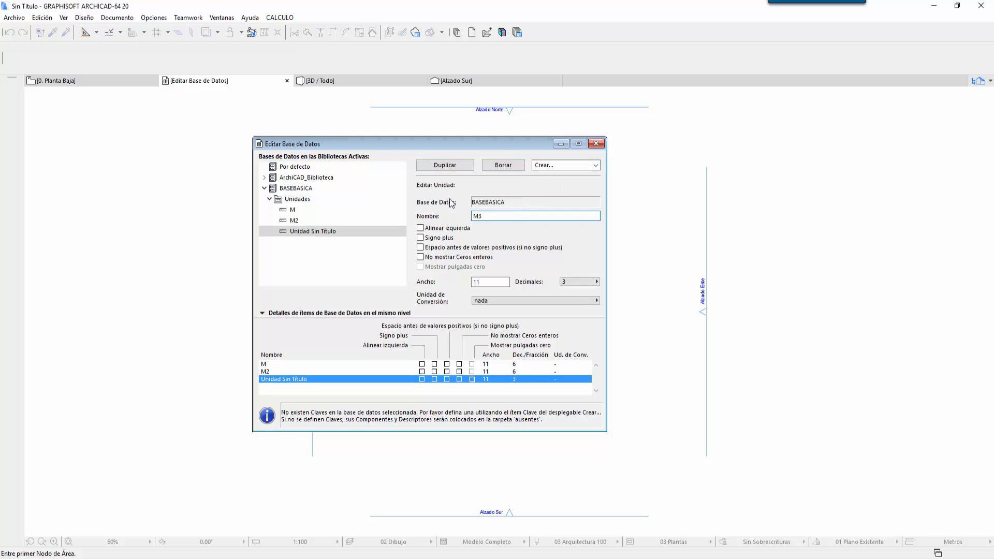
left_click(570, 282)
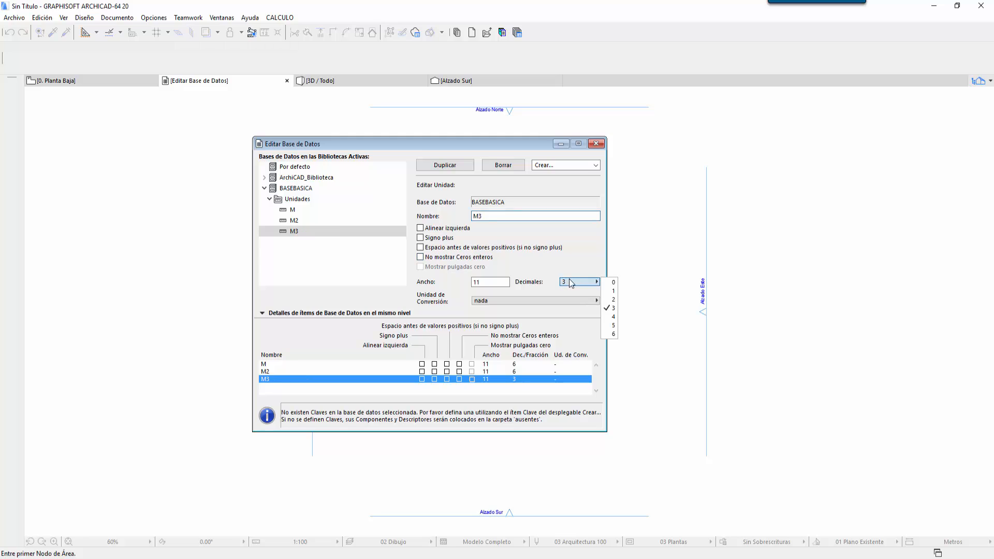
left_click(612, 334)
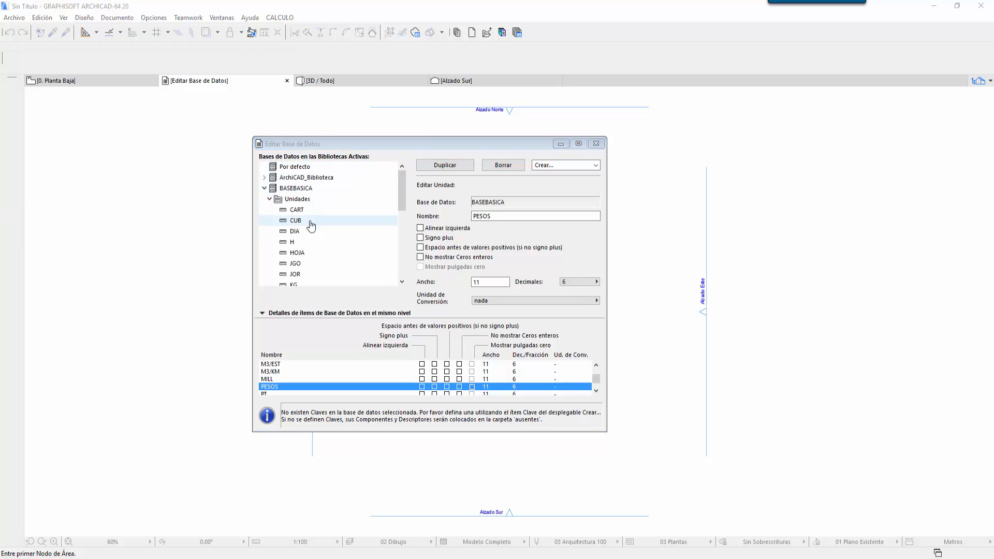
Collapse the Unidades folder and add a new key (Clave) to BASEBASICA, naming it PRELIMINARES.
left_click(302, 188)
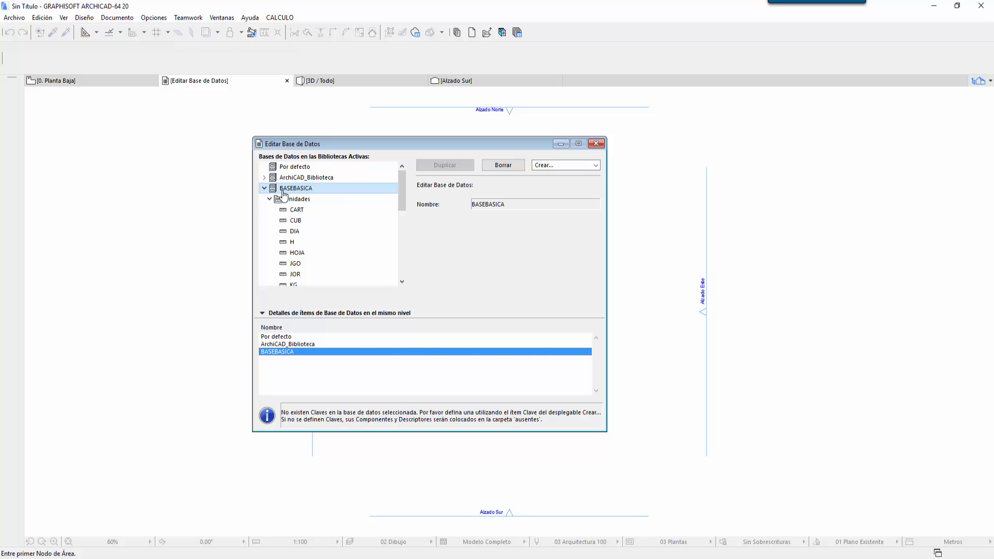
double_click(288, 199)
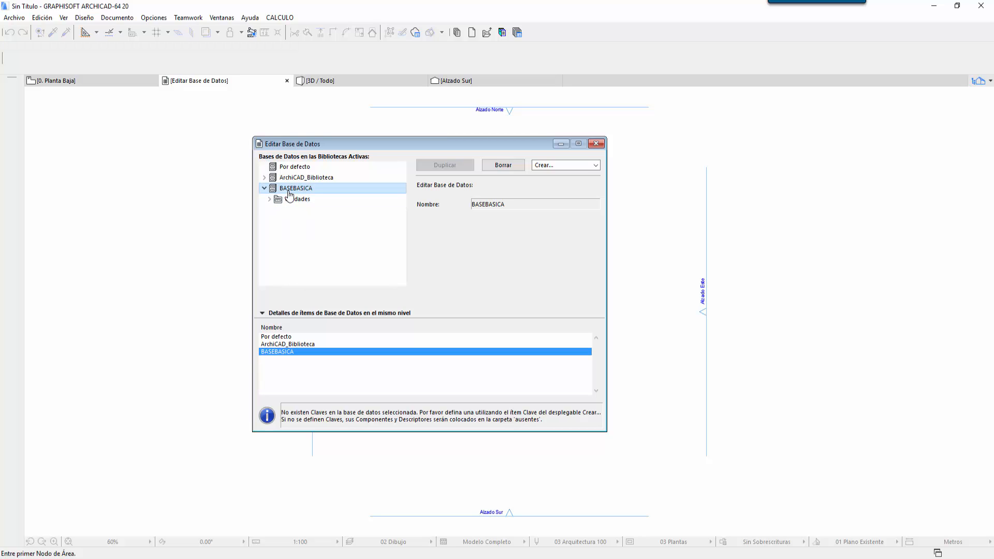
left_click(584, 166)
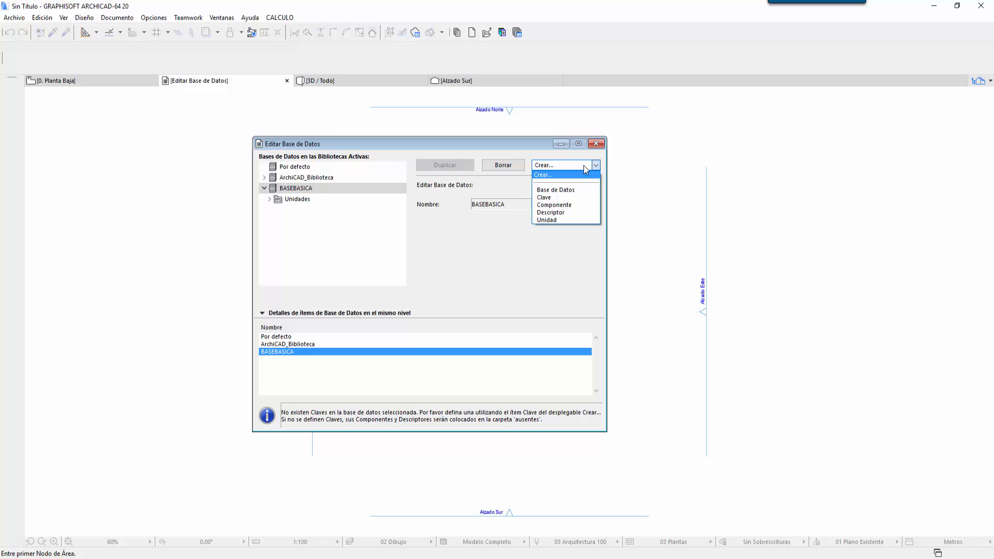
left_click(549, 199)
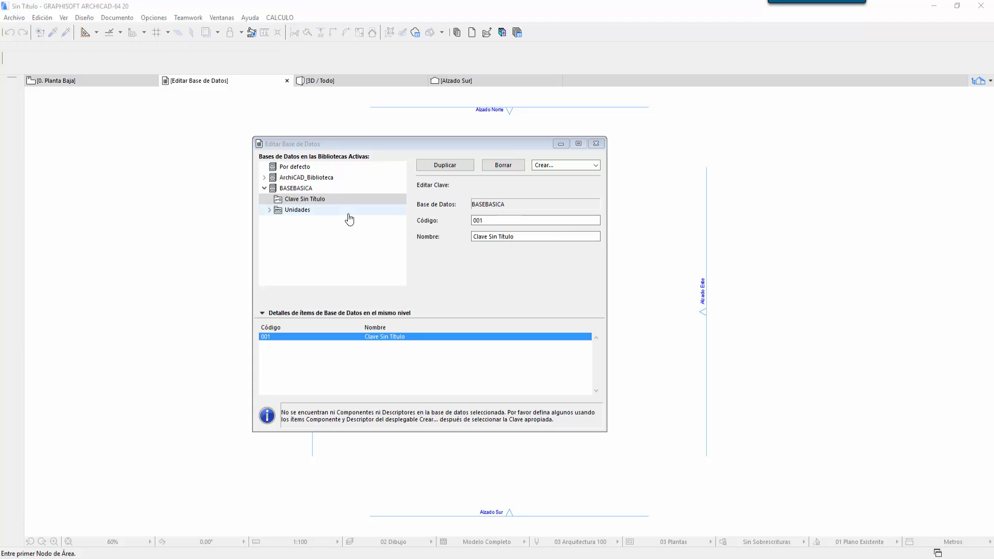
left_click(493, 220)
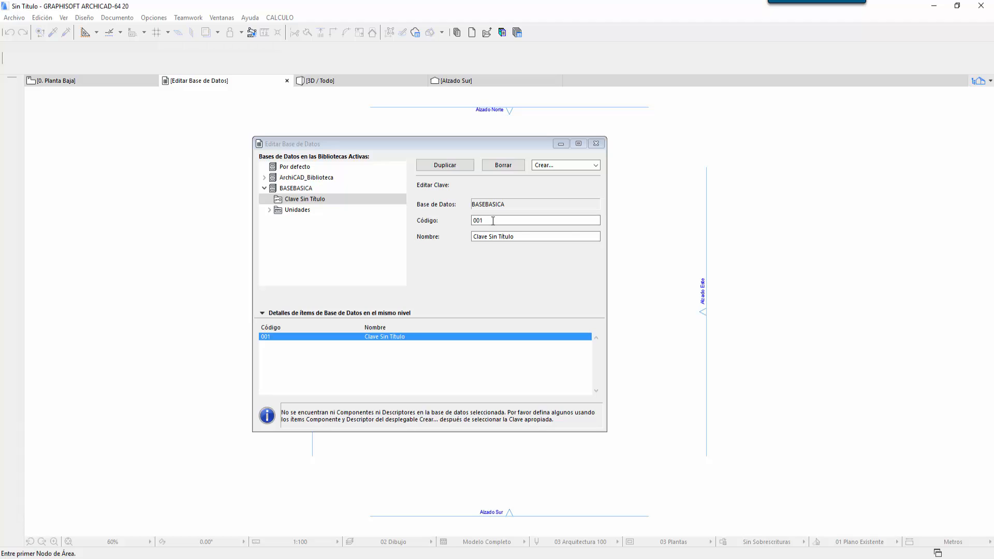
left_click_drag(521, 237, 447, 241)
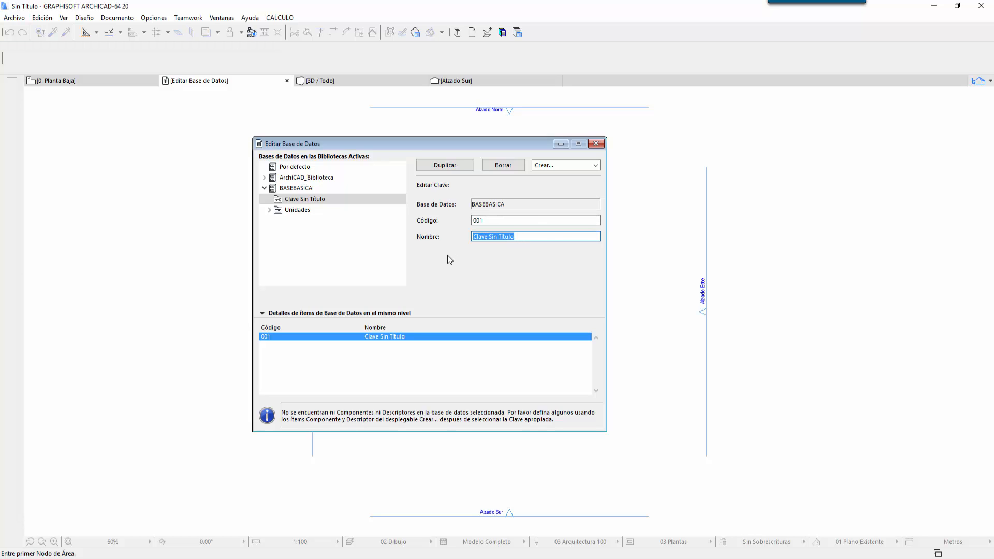
type("PREELIMINARES")
Switch to the Vivienda_2015.pdf catalogue in Adobe Acrobat and examine the PRELIMINARES heading and the concepts listed under it.
key("alt+Tab")
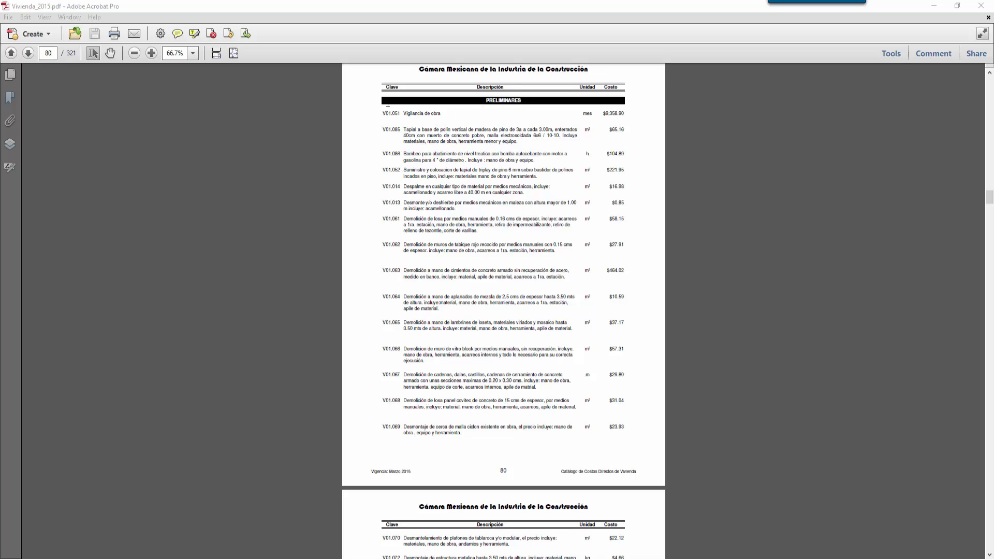
left_click_drag(388, 105, 521, 101)
left_click(526, 100)
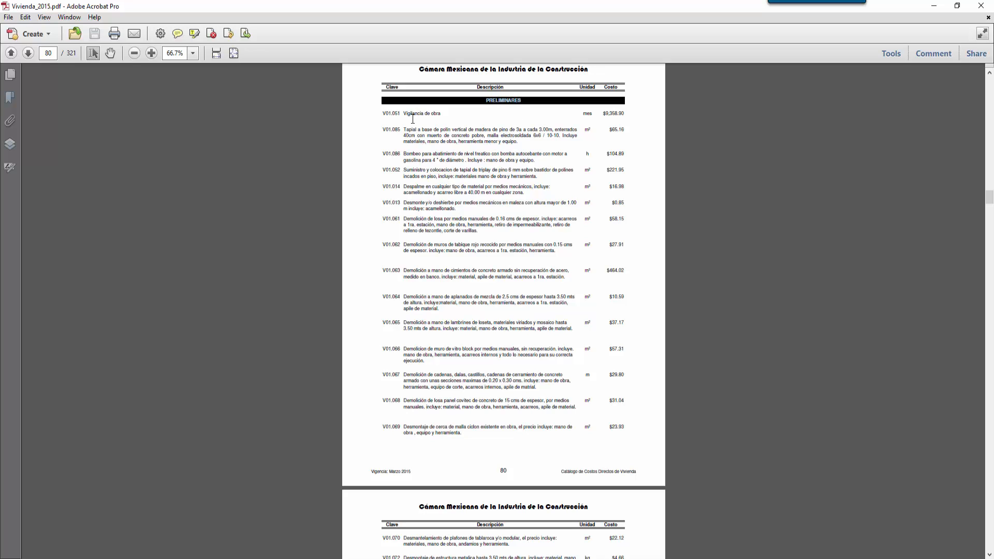
left_click_drag(383, 113, 623, 438)
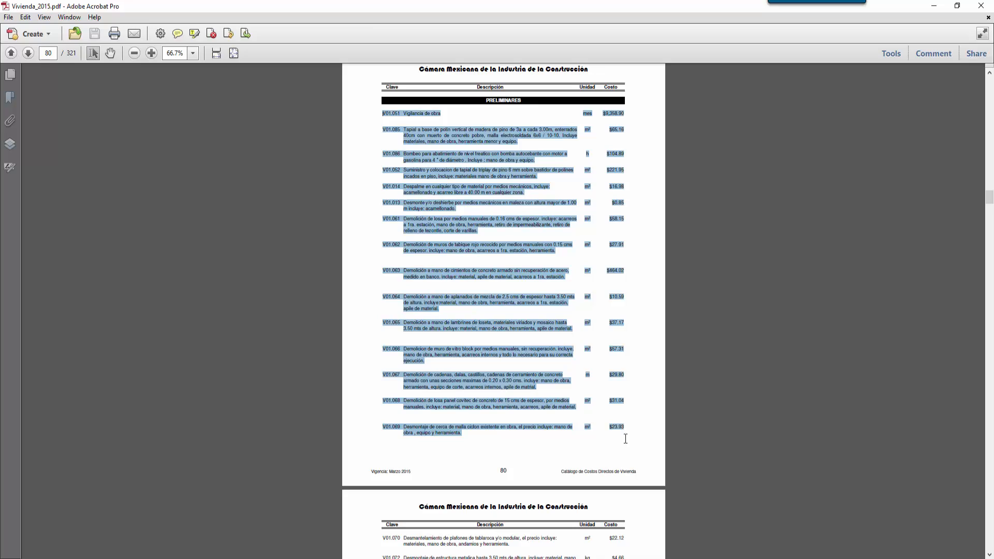
Browse the catalogue's following pages and examine how concepts are grouped under chapter headings such as EDIFICACIÓN, ALCANTARILLADO and PAVIMENTOS.
scroll(519, 342, "down", 2)
scroll(520, 342, "down", 20)
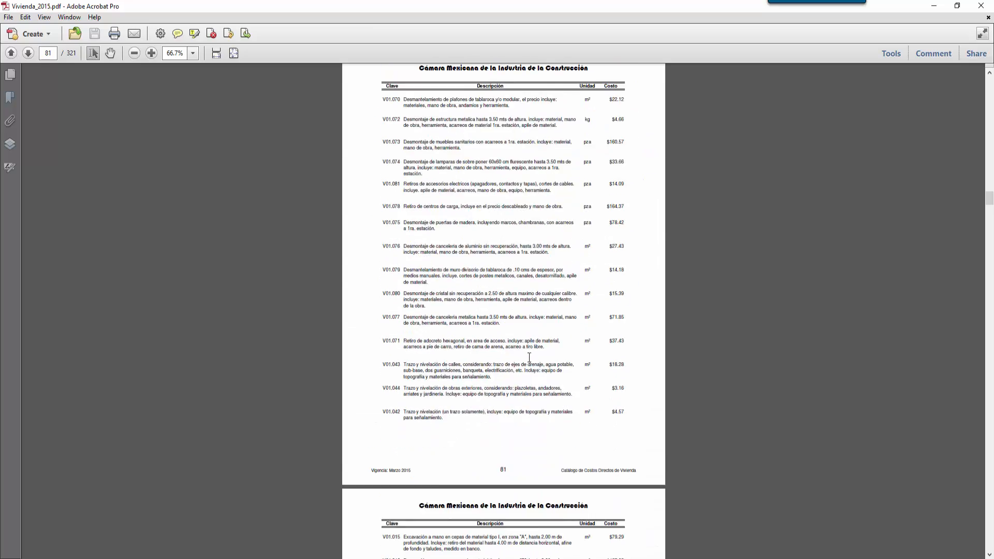
scroll(526, 358, "down", 20)
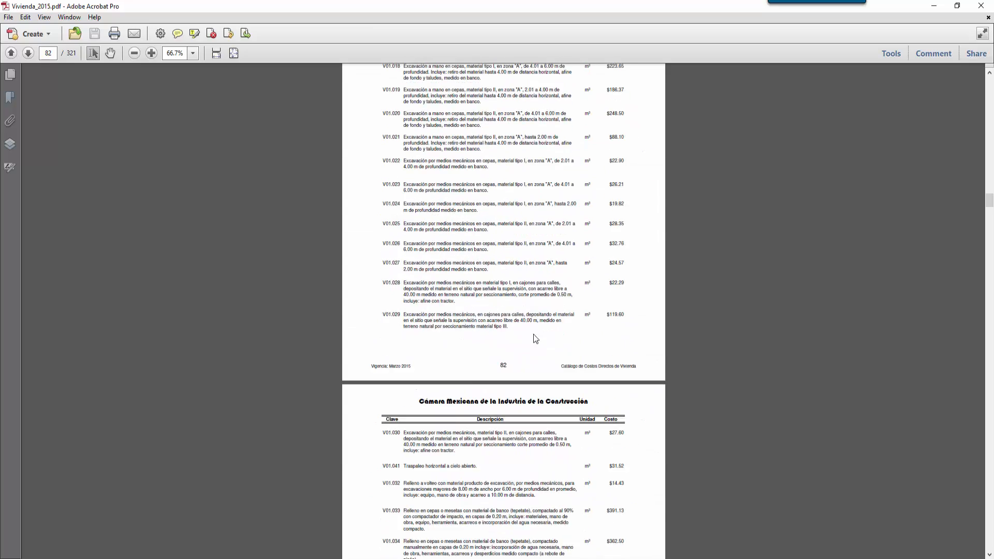
scroll(547, 334, "down", 20)
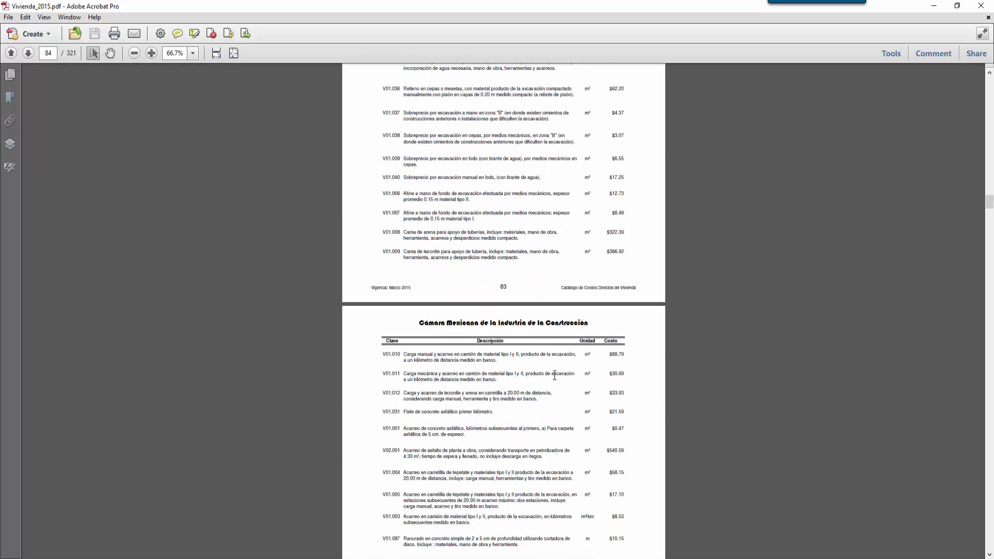
scroll(564, 401, "down", 15)
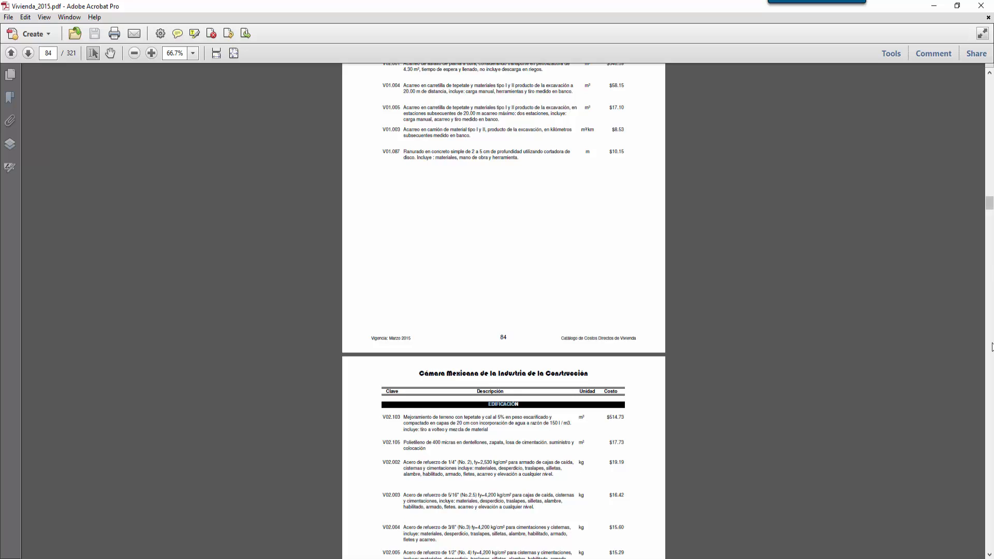
scroll(990, 348, "down", 20)
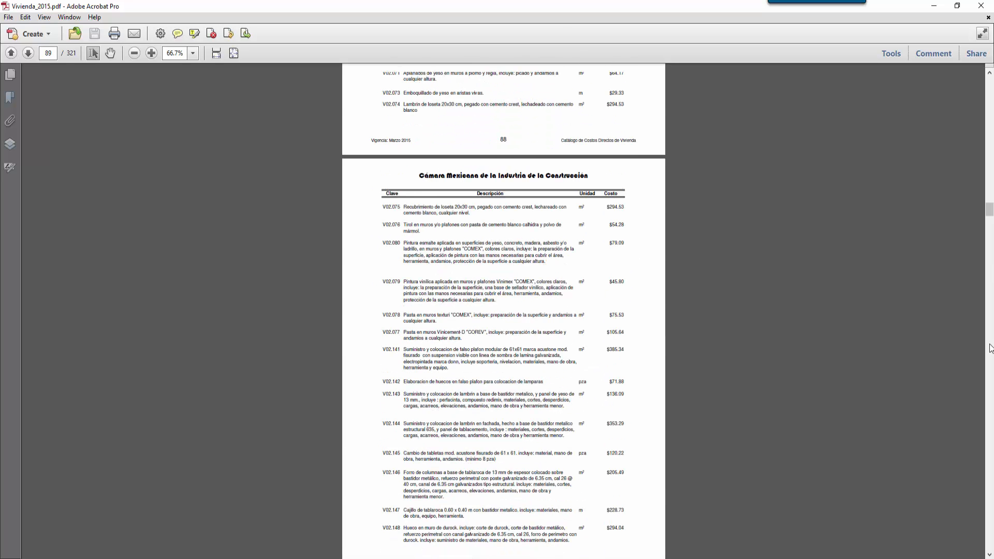
scroll(991, 348, "down", 5)
scroll(990, 348, "down", 20)
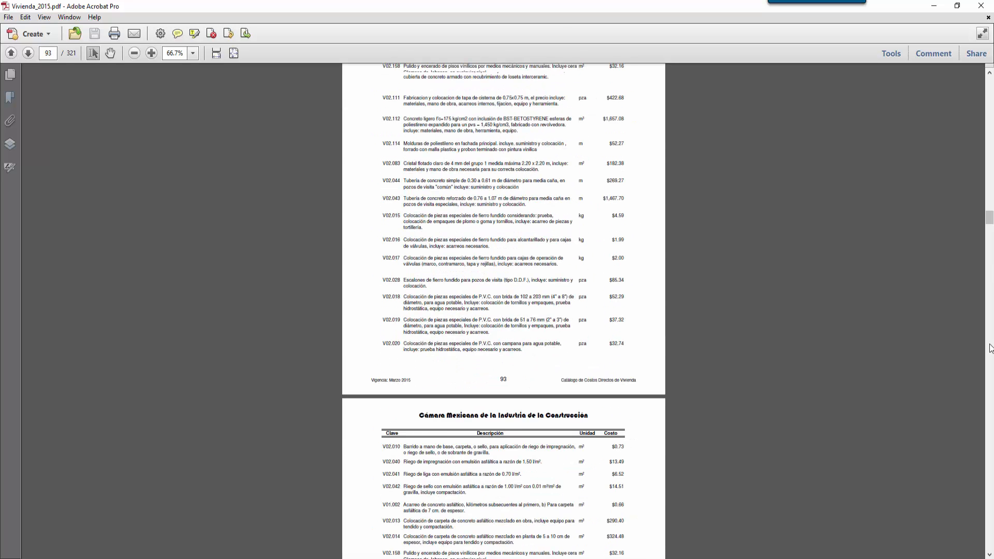
scroll(510, 233, "up", 10)
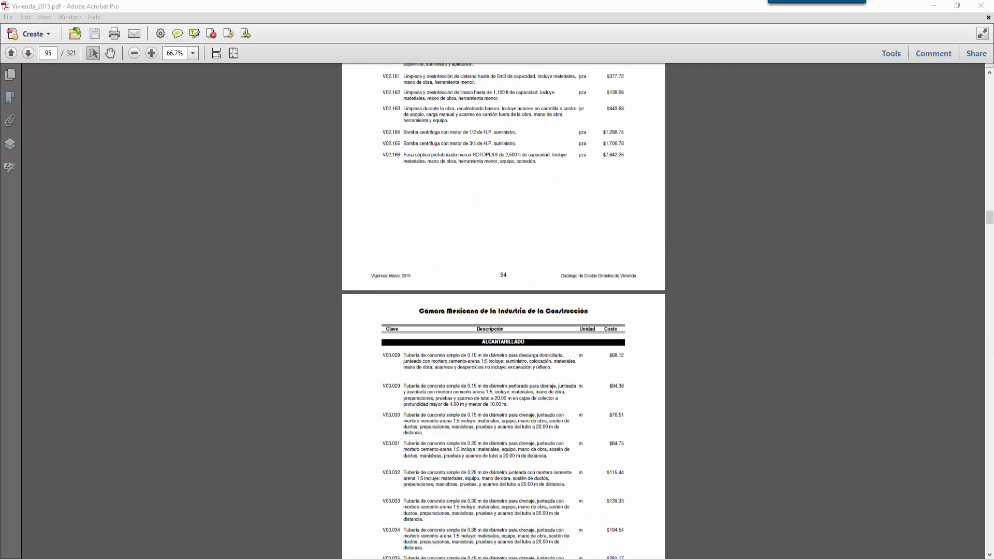
scroll(551, 377, "down", 3)
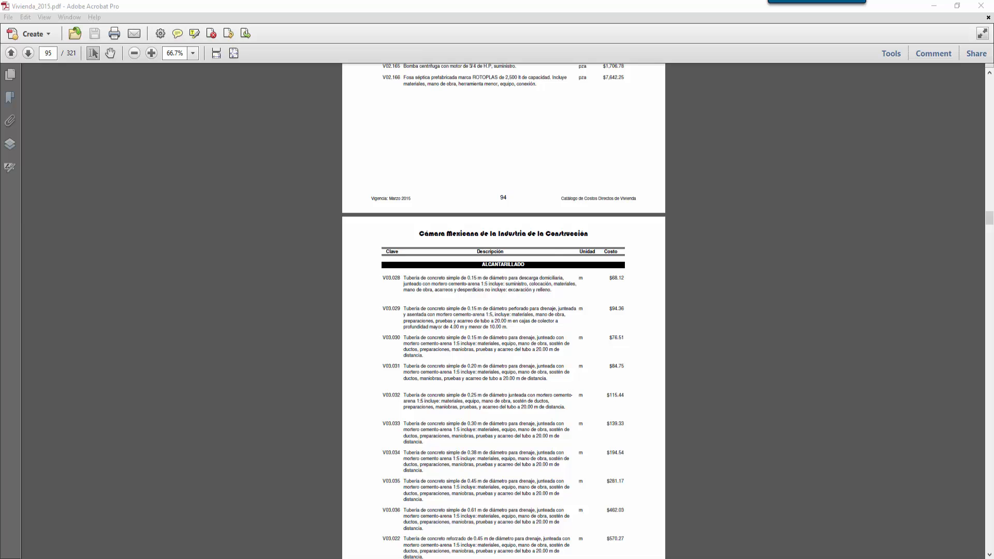
scroll(57, 160, "down", 20)
scroll(575, 259, "down", 13)
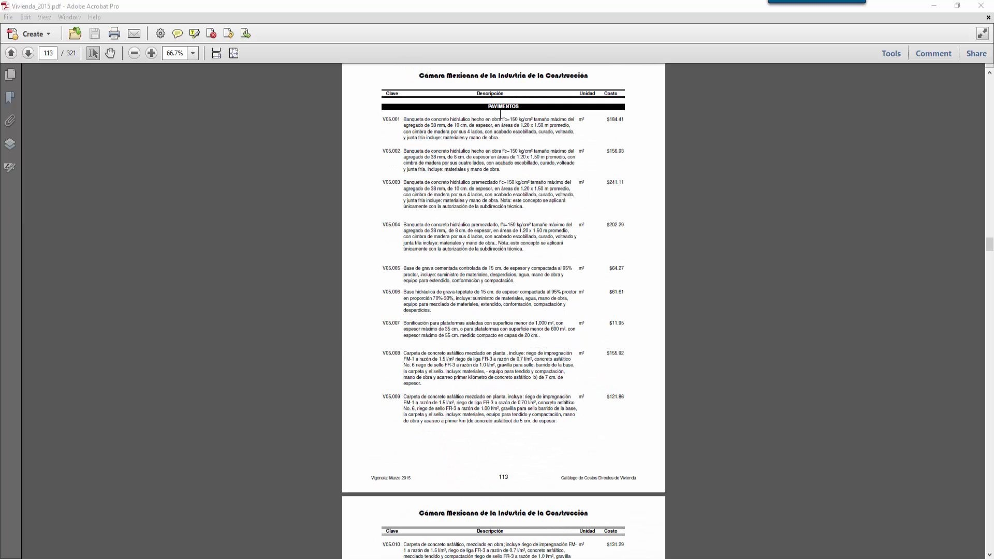
scroll(505, 224, "down", 20)
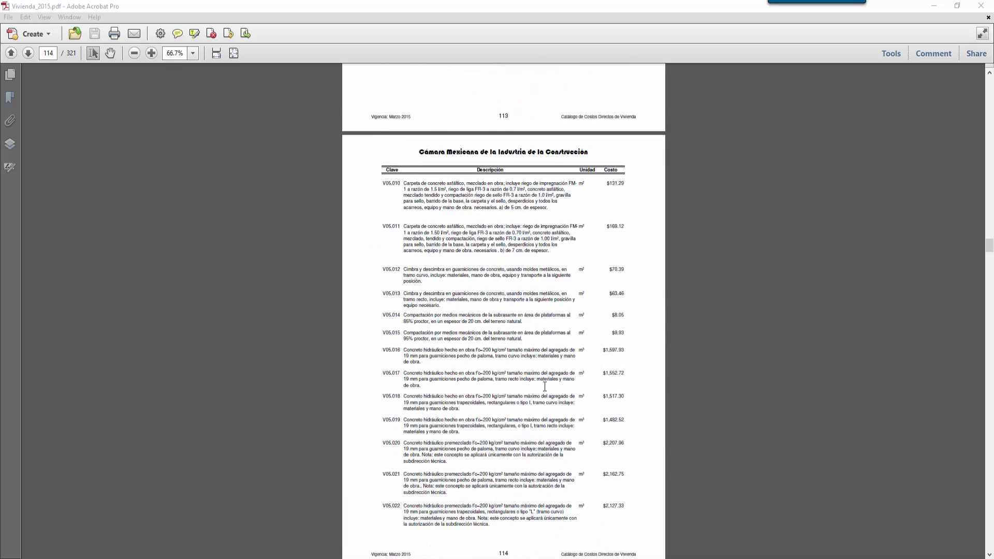
scroll(545, 385, "down", 1)
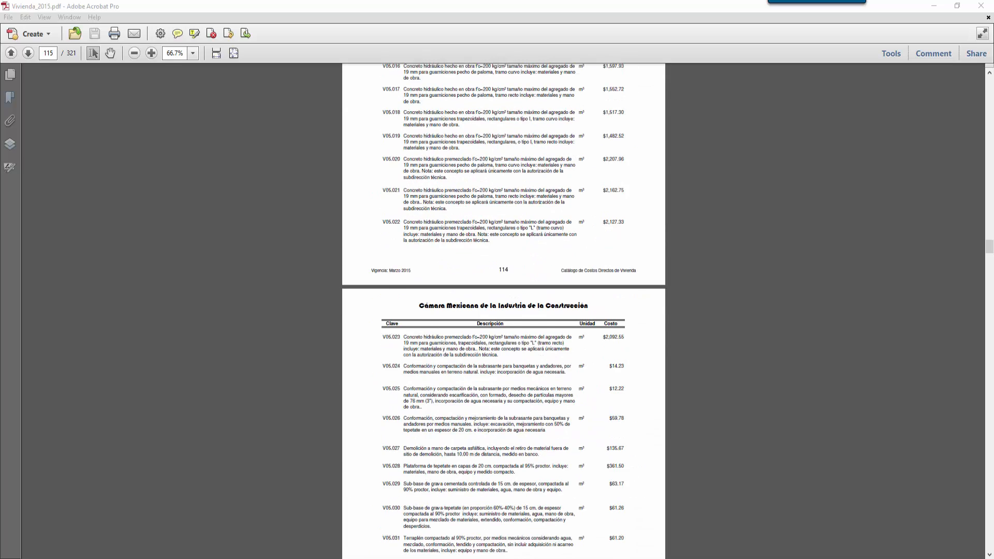
Examine the remaining PAVIMENTOS concepts through to the ALUMBRADO chapter heading in the catalogue, and return to ArchiCAD.
scroll(557, 405, "down", 13)
scroll(561, 398, "down", 4)
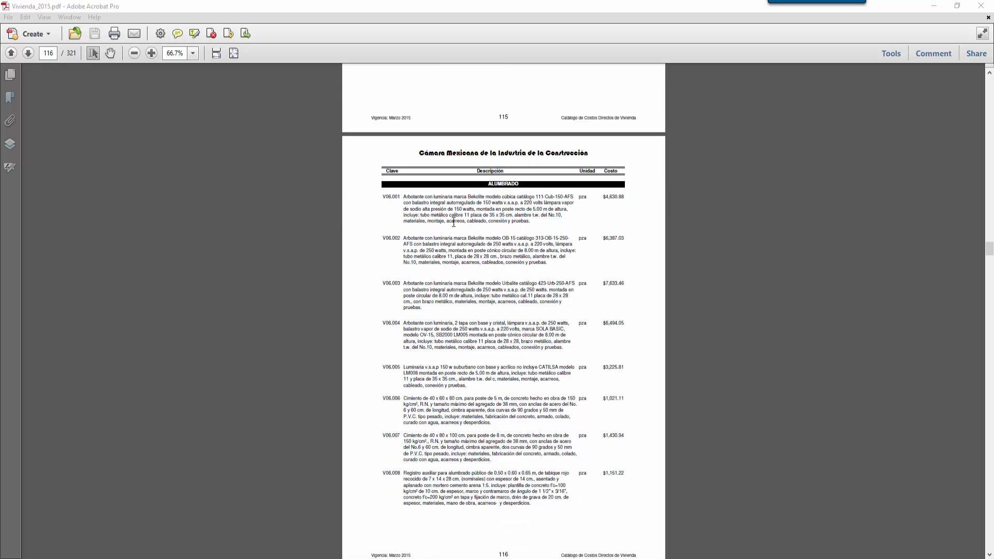
key("alt+Tab")
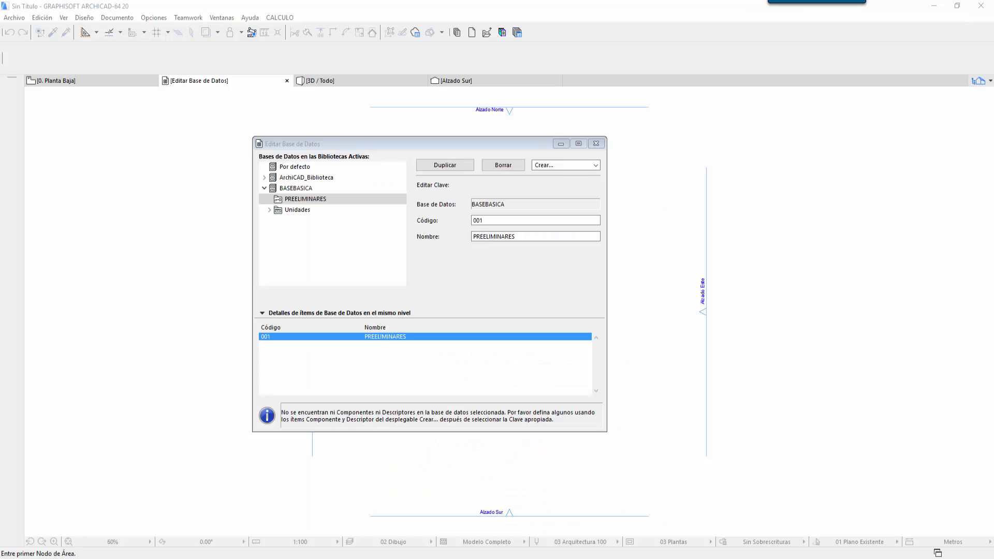
Add a second key (Clave) to the BASEBASICA database and name it EDIFICACION.
left_click(321, 201)
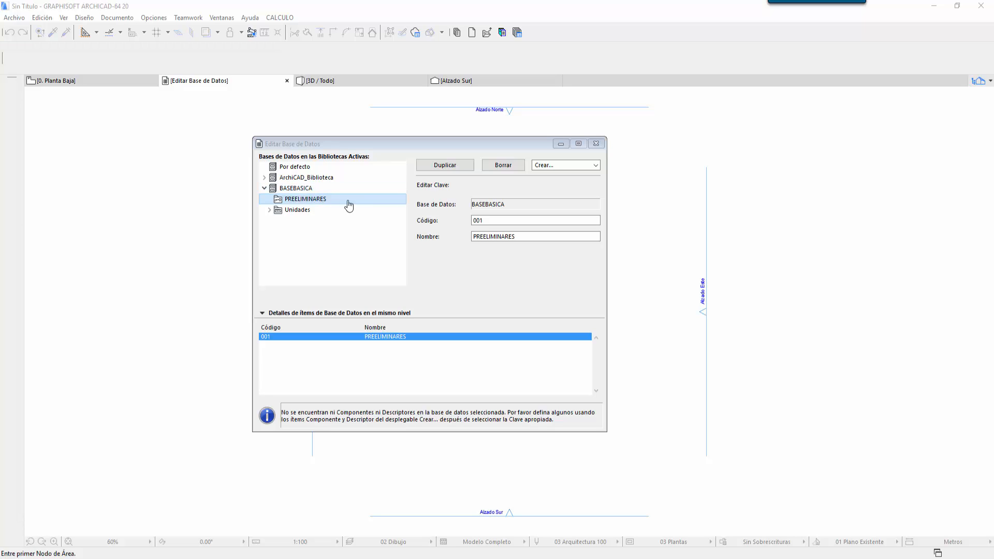
left_click(299, 188)
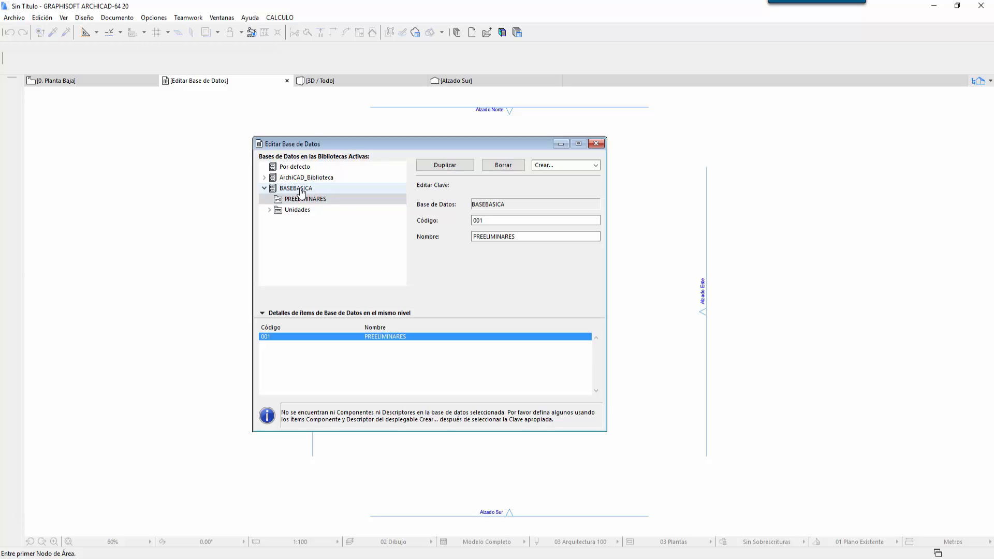
left_click(566, 166)
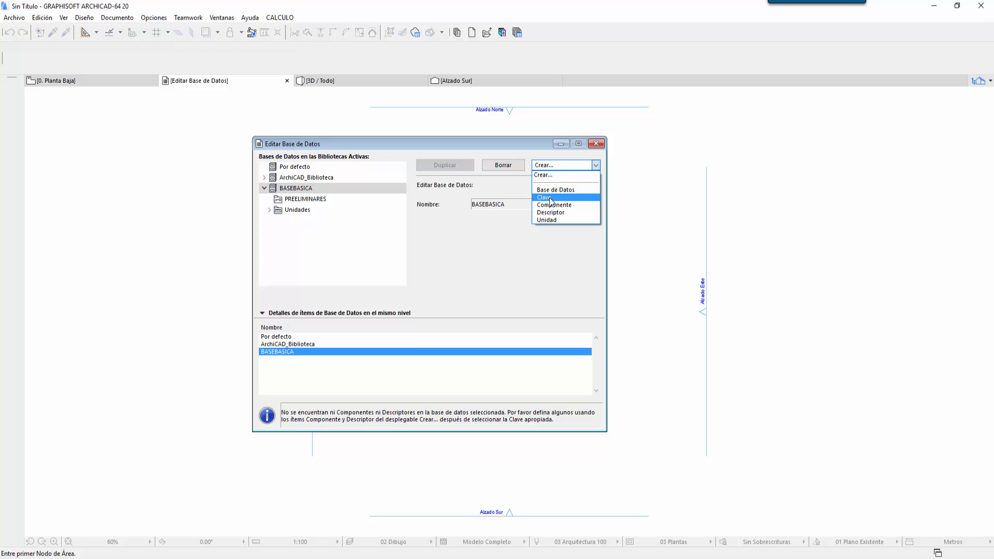
left_click(549, 197)
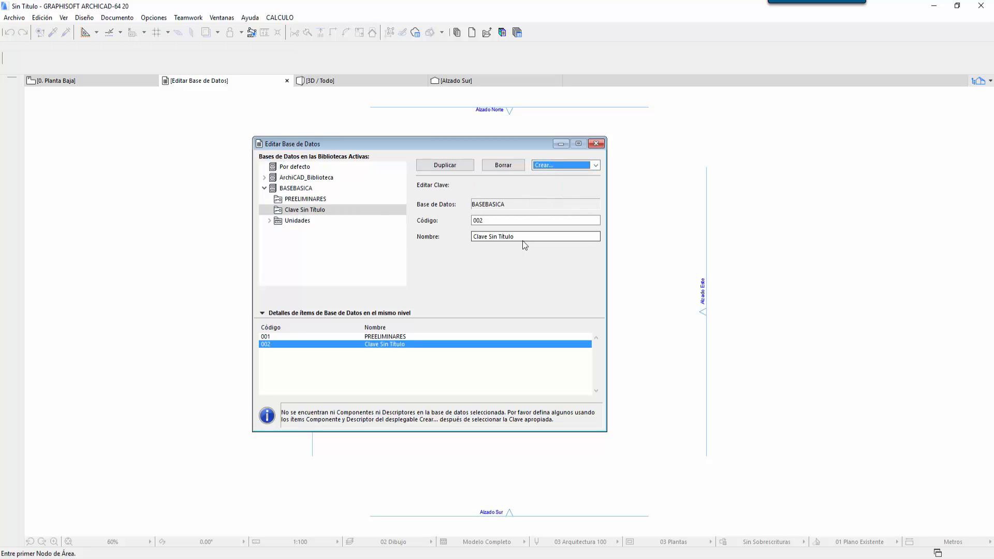
left_click_drag(527, 237, 415, 246)
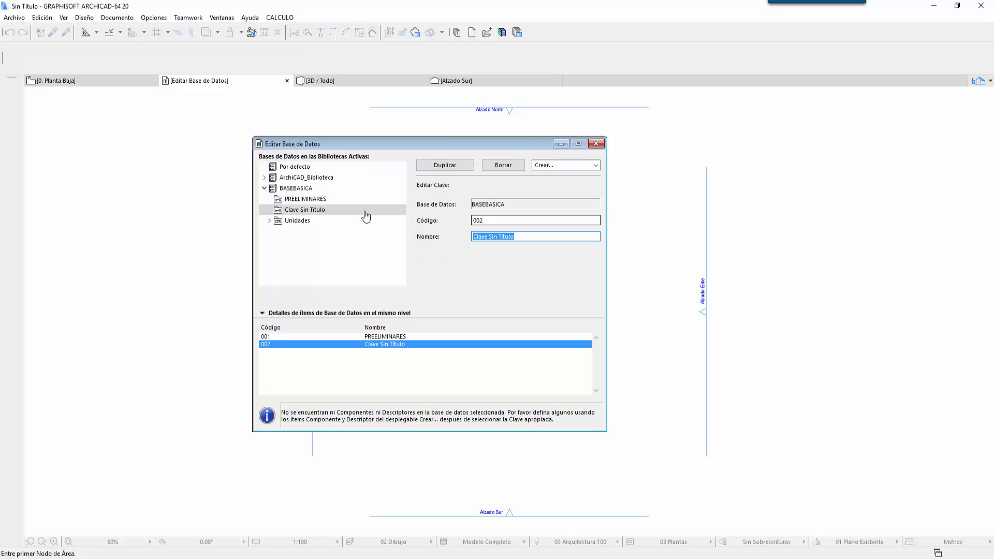
left_click(348, 201)
left_click(483, 220)
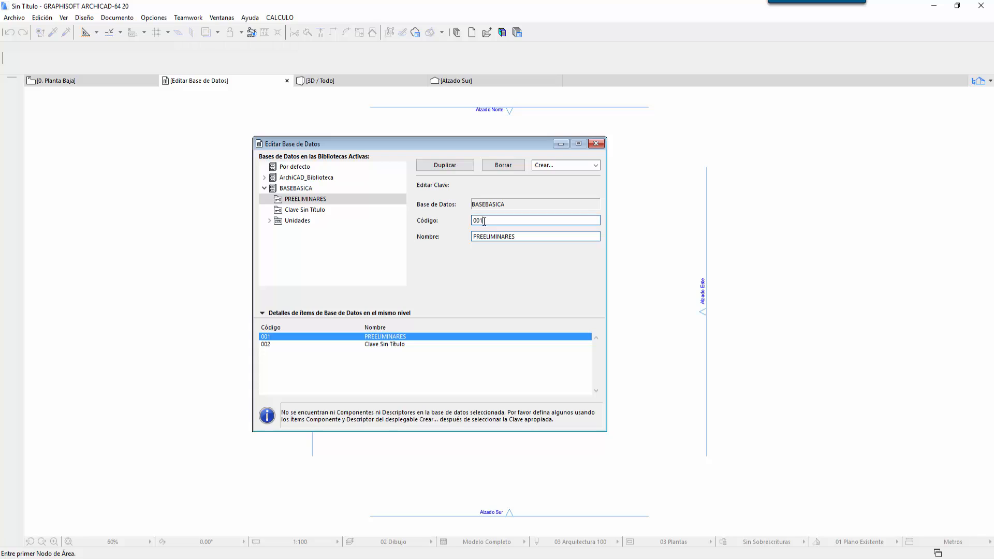
left_click(311, 211)
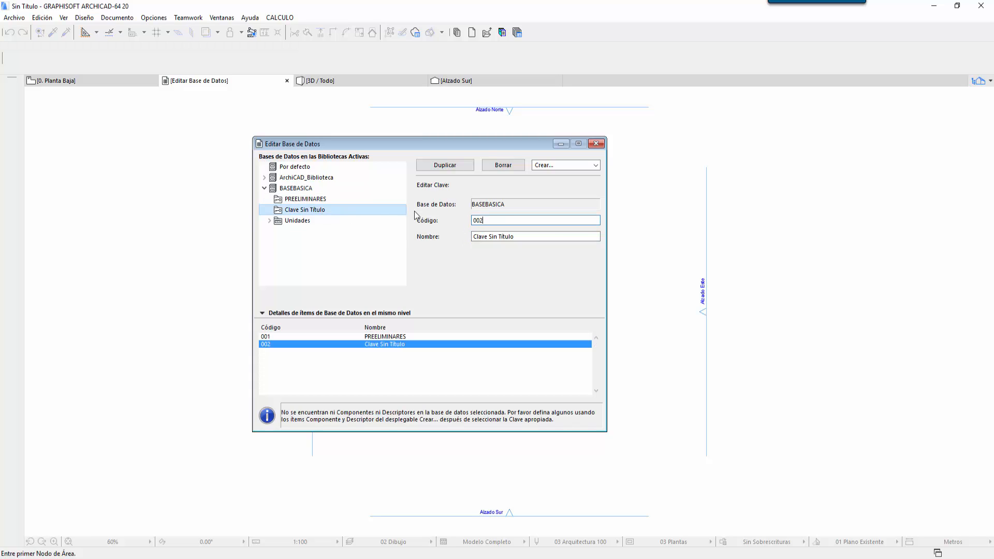
left_click(505, 220)
key("Tab")
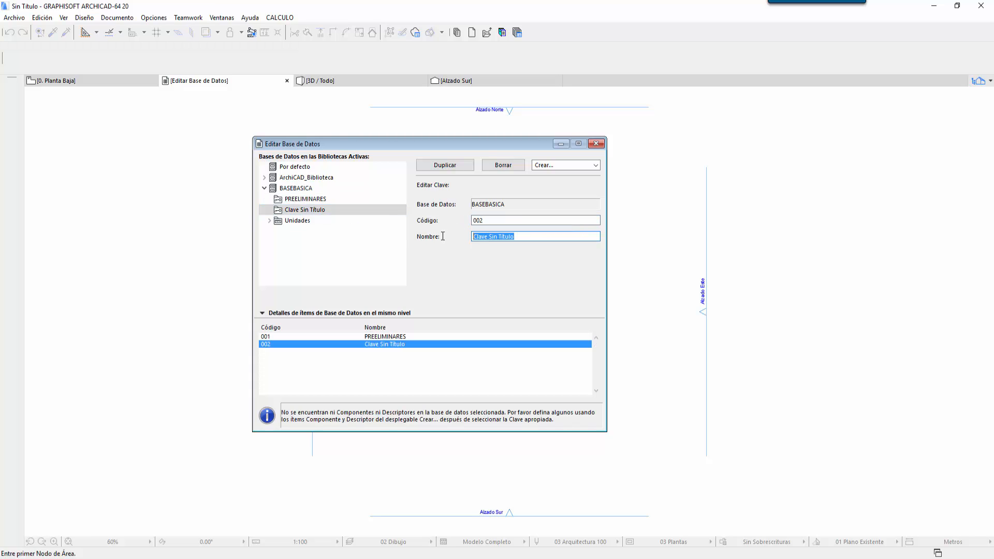
type("EDIFICACION")
Add a third key (Clave) to BASEBASICA and name it ALCANTARILLADO.
left_click(547, 169)
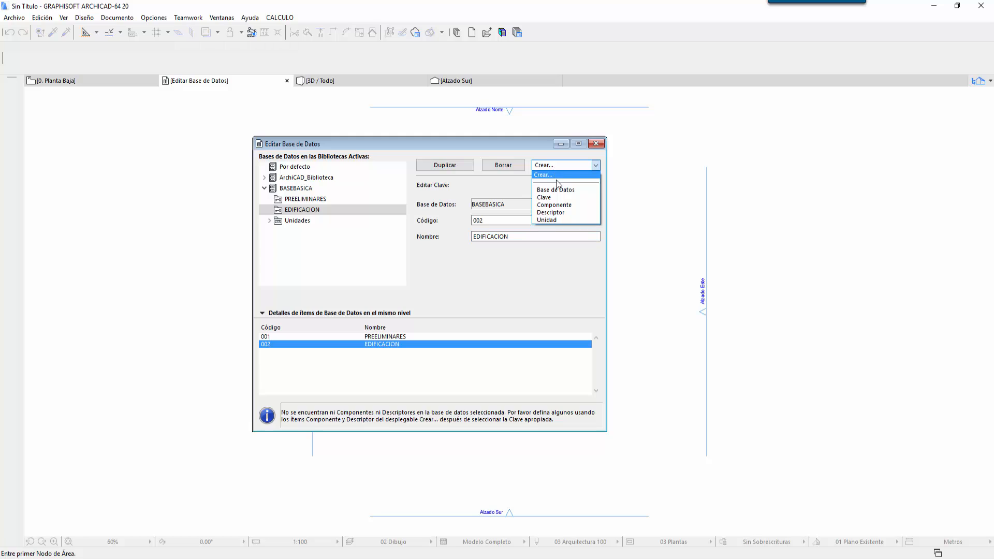
left_click(547, 198)
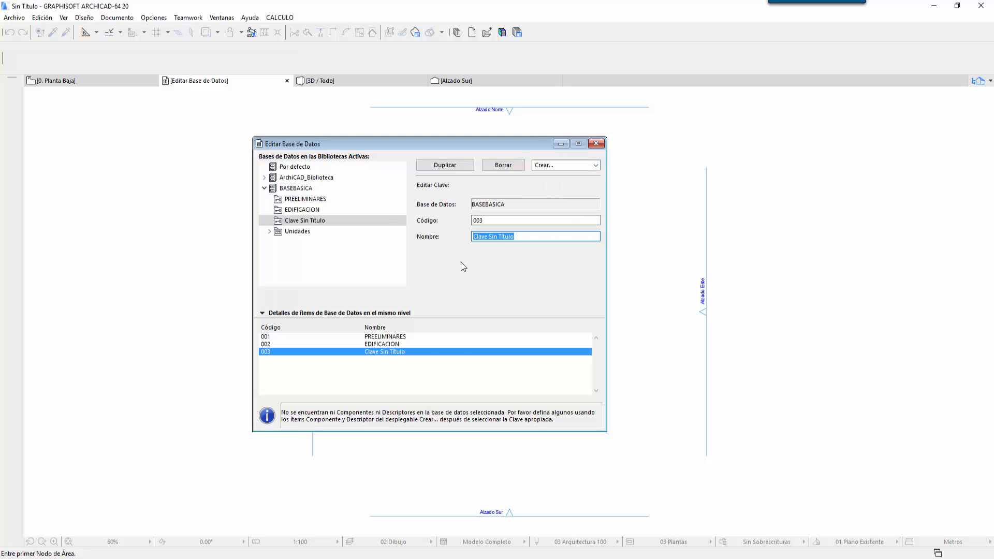
type("ALCANTARILLADO")
Add a fourth key (Clave) to BASEBASICA for the AGUA POTABLE chapter.
key("alt+Tab")
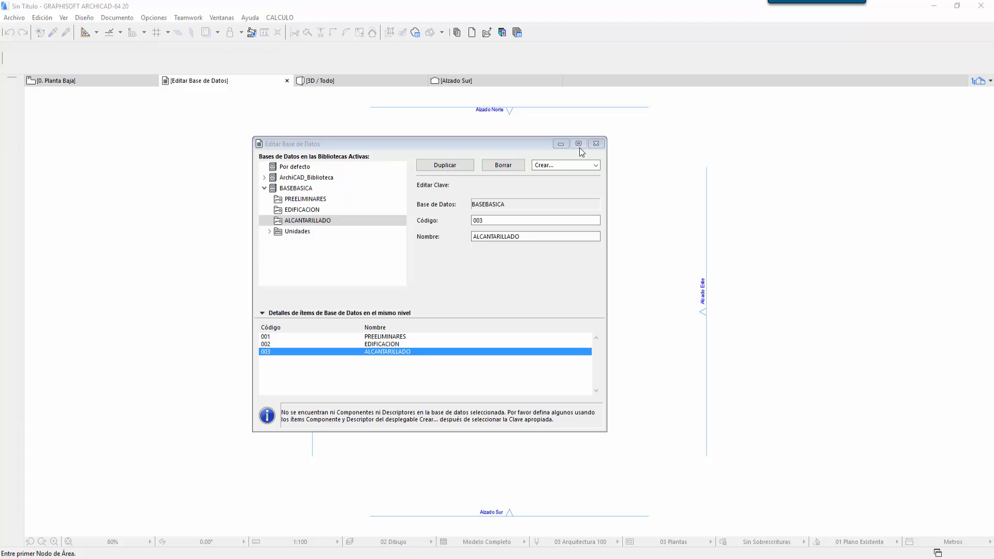
left_click(582, 166)
left_click(571, 167)
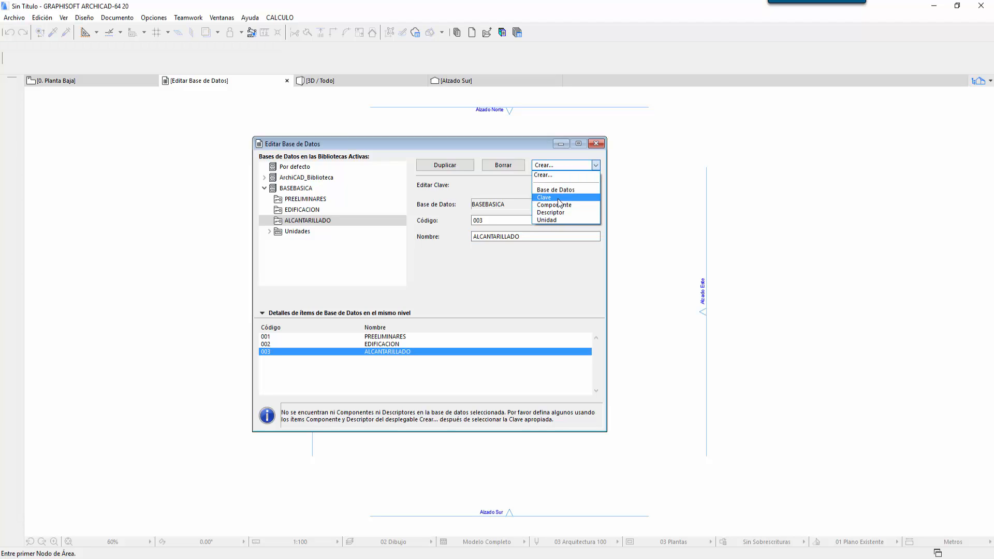
left_click(559, 198)
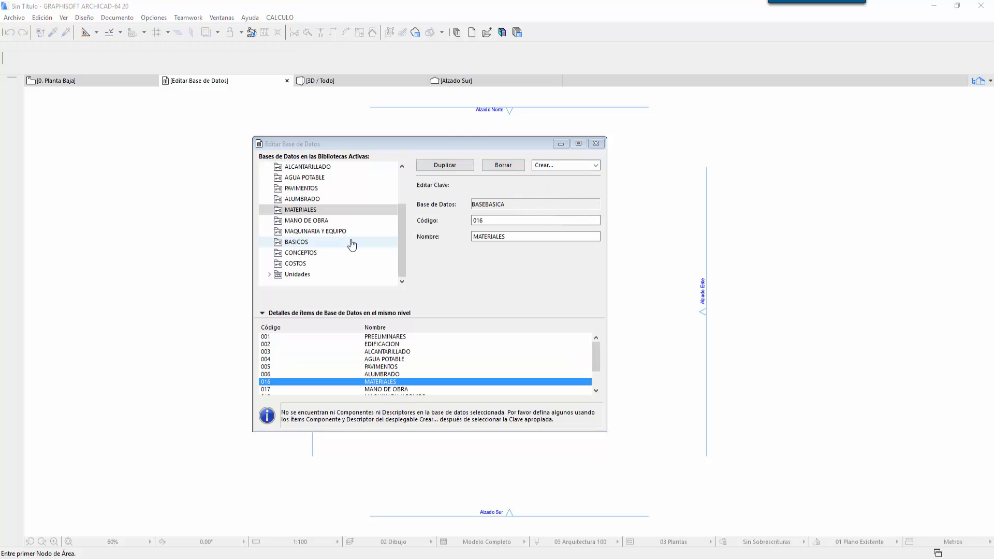
Review the code and name of the keys MANO DE OBRA, MAQUINARIA Y EQUIPO, BASICOS, CONCEPTOS and COSTOS.
left_click(300, 223)
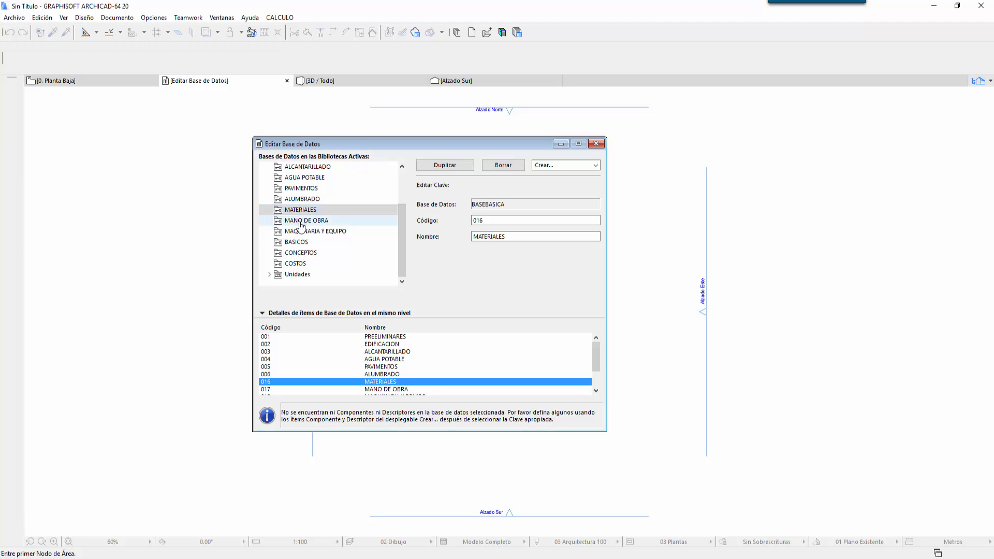
left_click(302, 224)
left_click(326, 233)
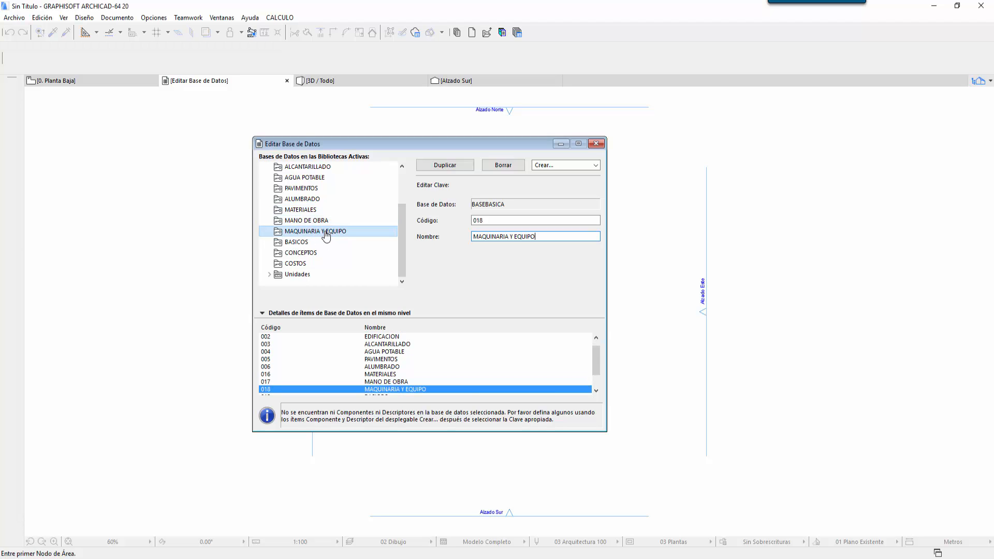
left_click(305, 243)
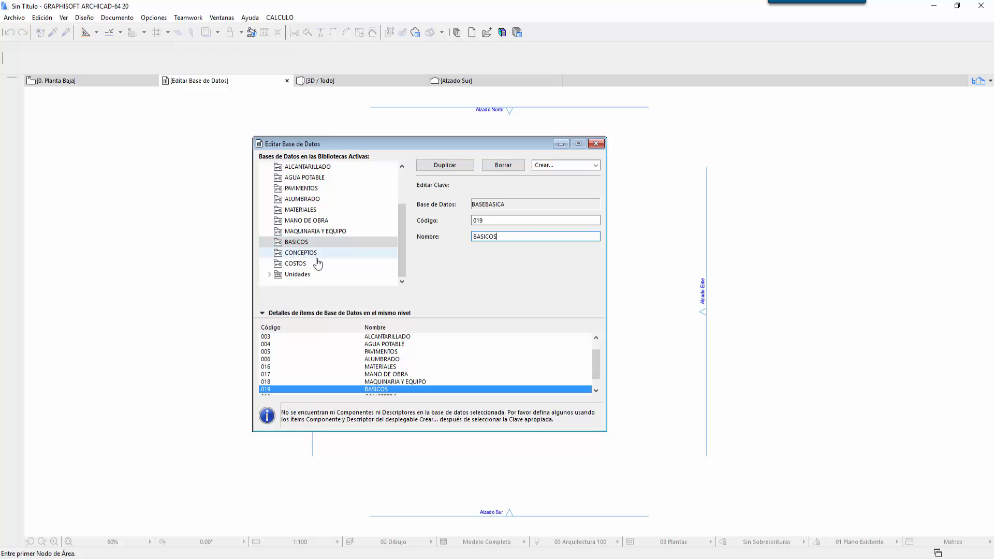
left_click(309, 254)
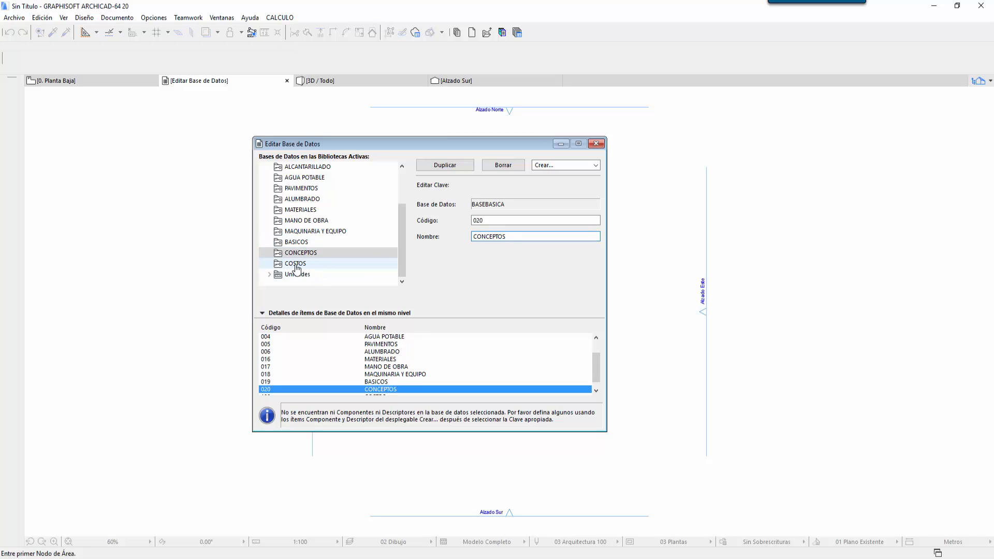
left_click(297, 264)
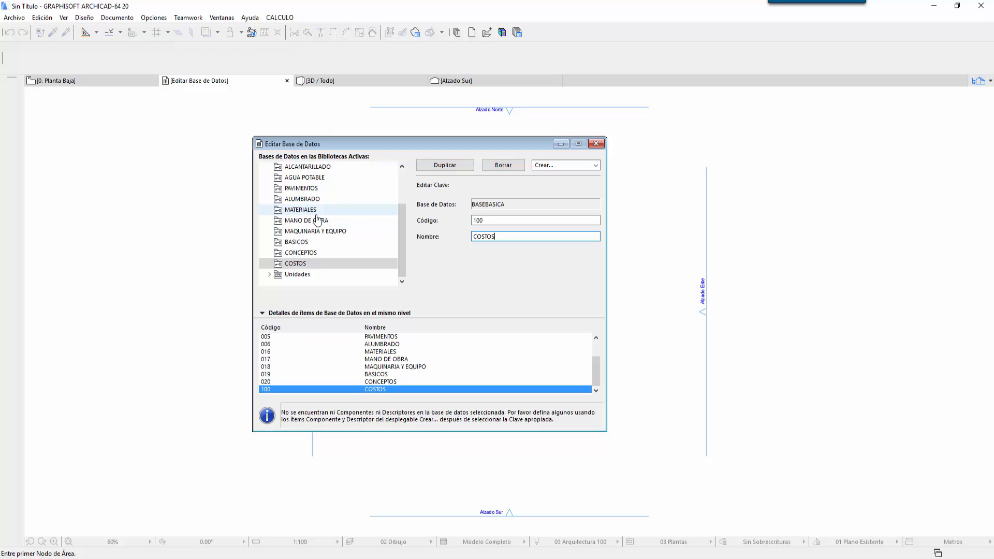
Create a new component (Componente) under the PREELIMINARES key of BASEBASICA.
left_click_drag(403, 225, 402, 197)
left_click(317, 178)
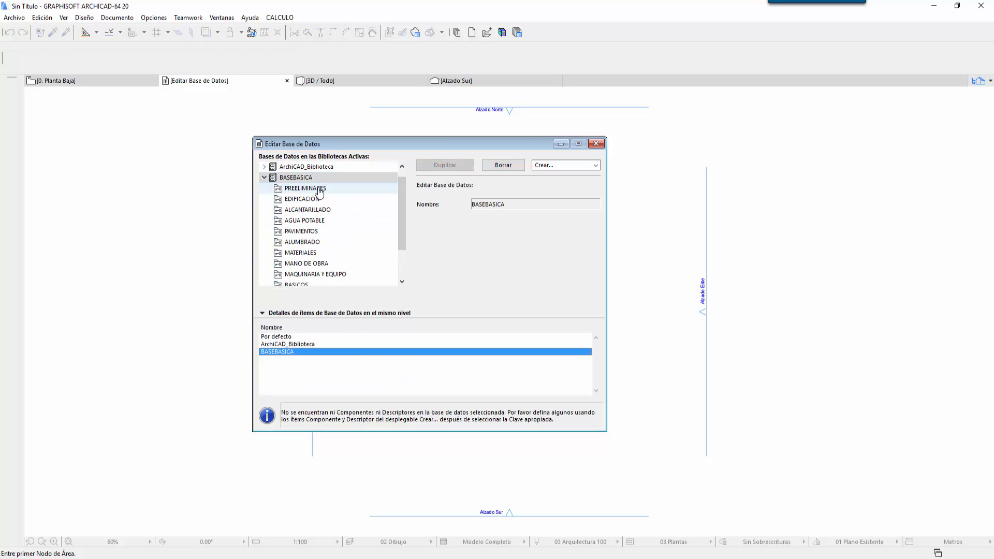
left_click(320, 189)
left_click(555, 165)
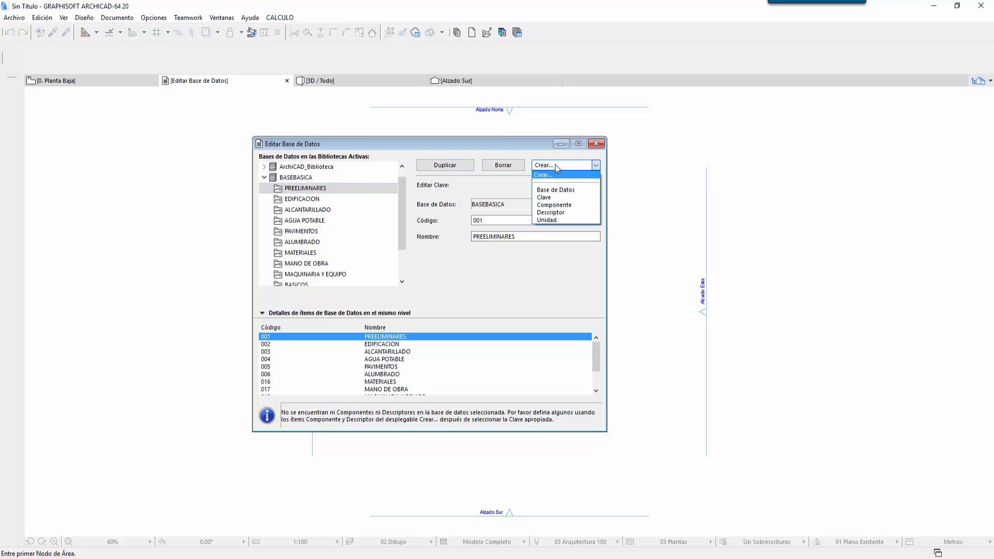
left_click(564, 205)
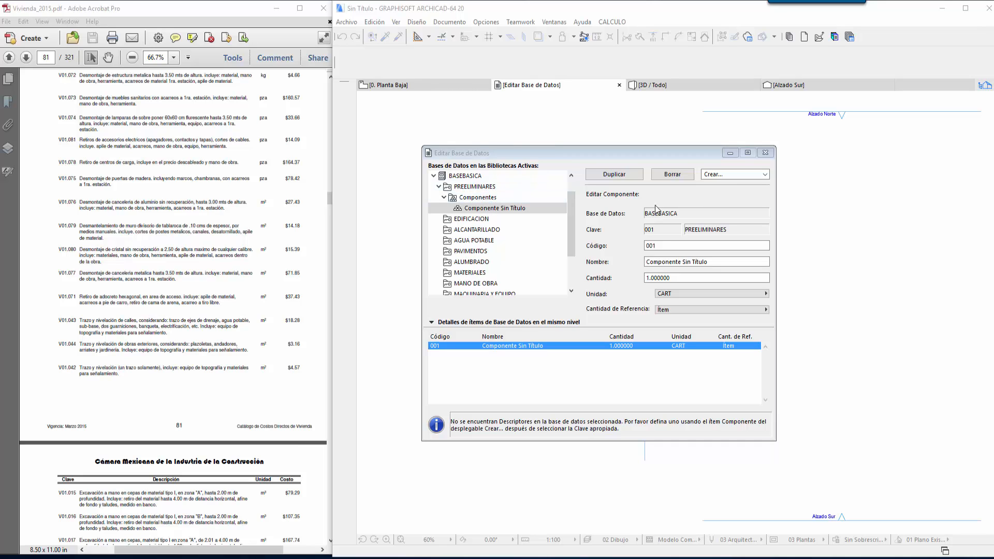
left_click(741, 179)
left_click(743, 175)
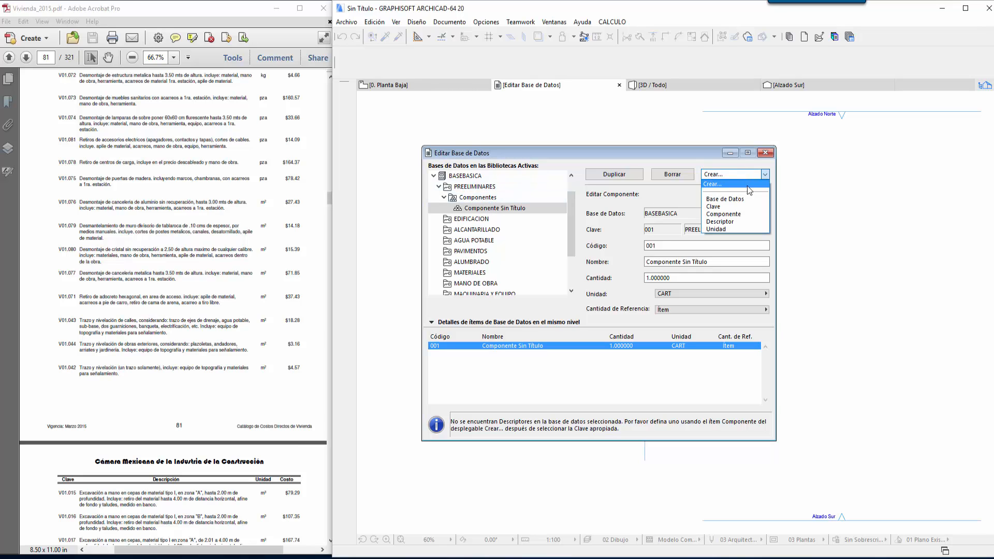
left_click(555, 155)
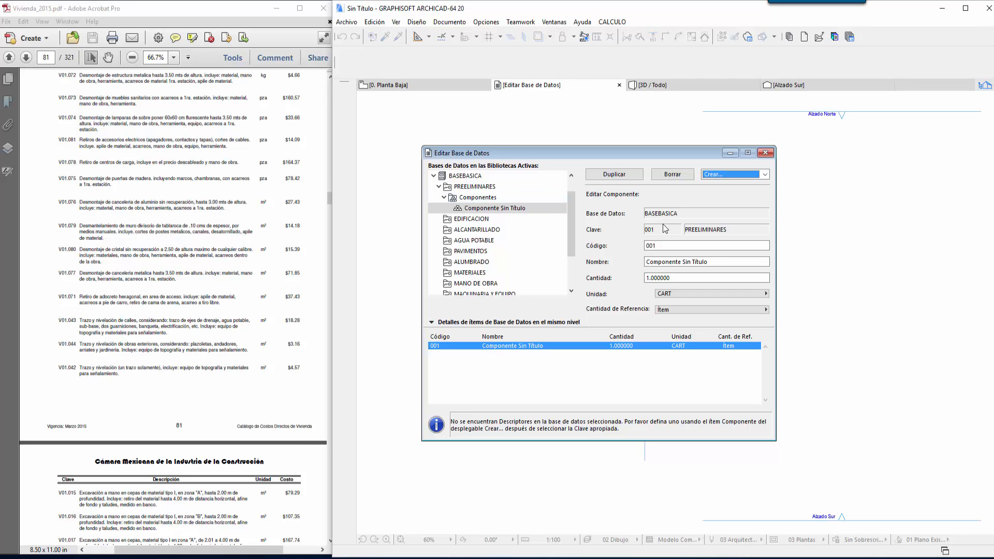
left_click(174, 273)
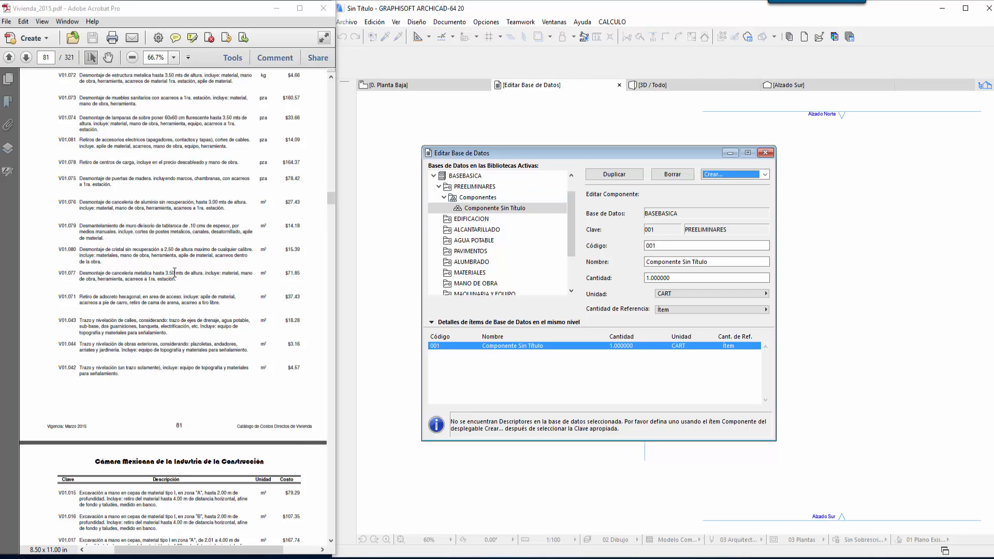
left_click(661, 232)
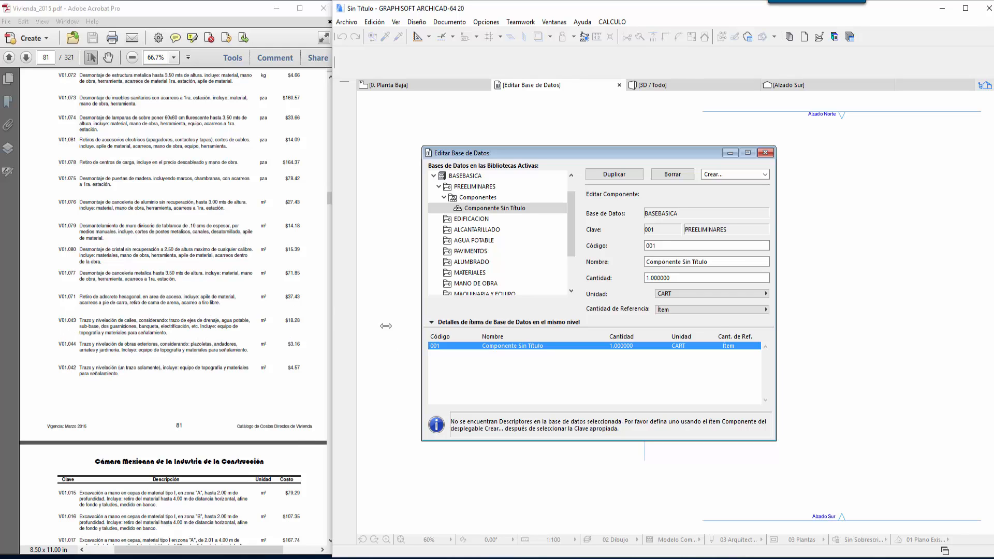
Copy the code V01.044 from the PDF catalogue into the new component's code (Código).
left_click(59, 343)
left_click_drag(58, 343, 77, 345)
key("ctrl+c")
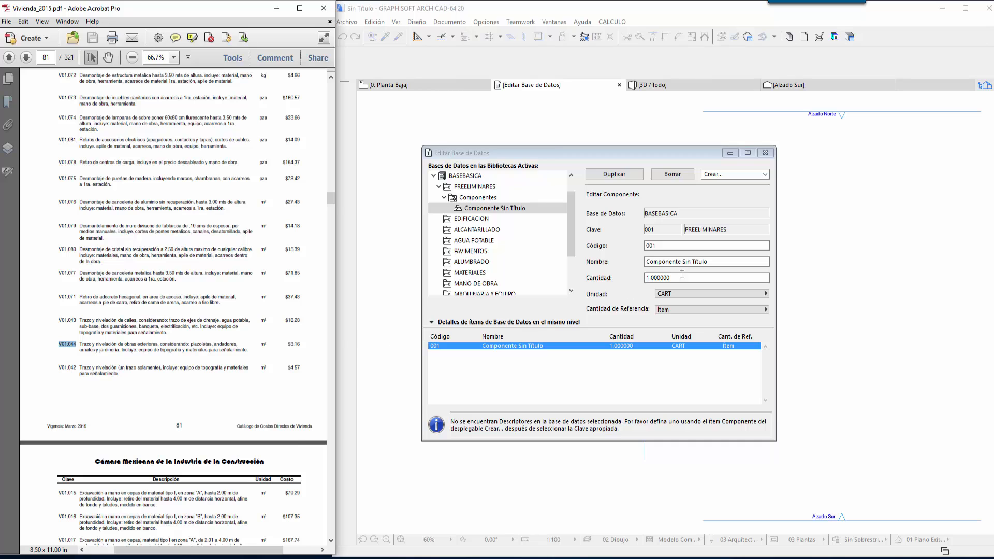
left_click(673, 247)
left_click_drag(671, 246, 601, 245)
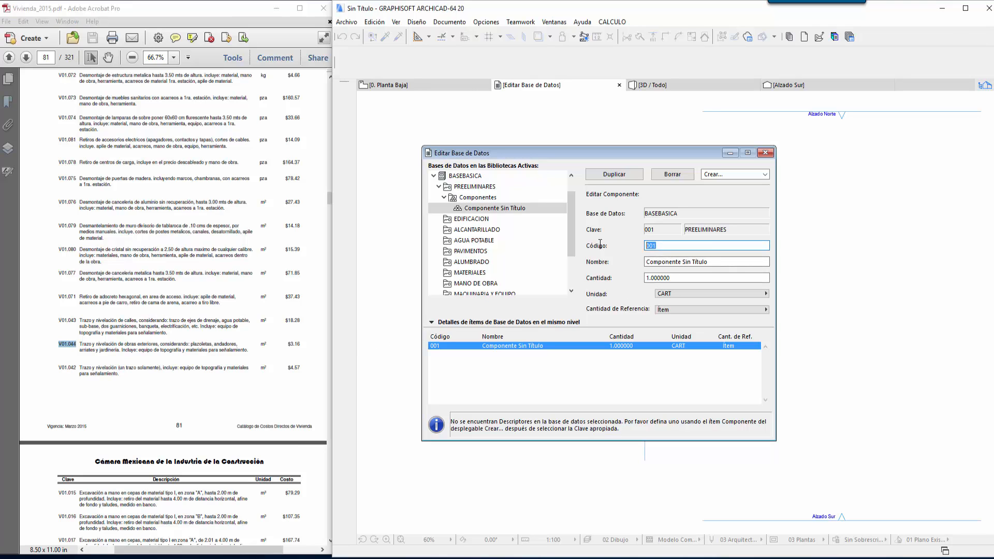
key("ctrl+v")
Copy the full V01.044 description, starting "Trazo y nivelación de obras exteriores", from the catalogue into the component's name and check the pasted text.
left_click(721, 264)
left_click_drag(722, 264, 605, 264)
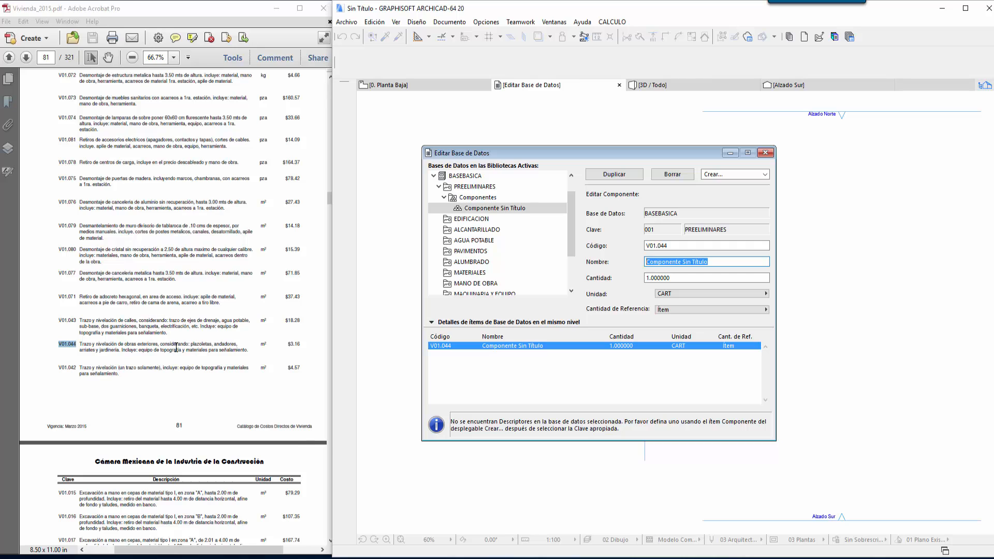
left_click(138, 344)
left_click_drag(79, 344, 232, 353)
key("ctrl+c")
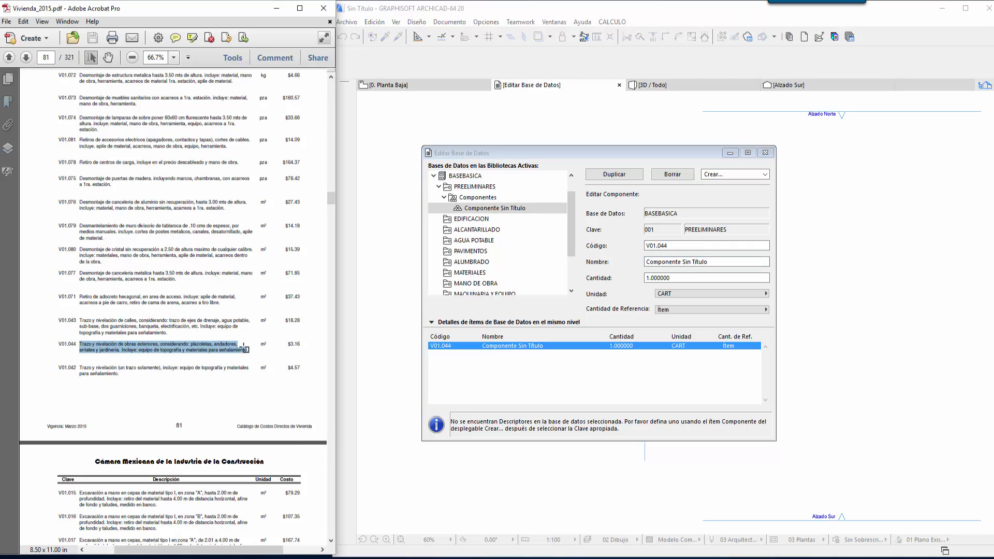
left_click(709, 263)
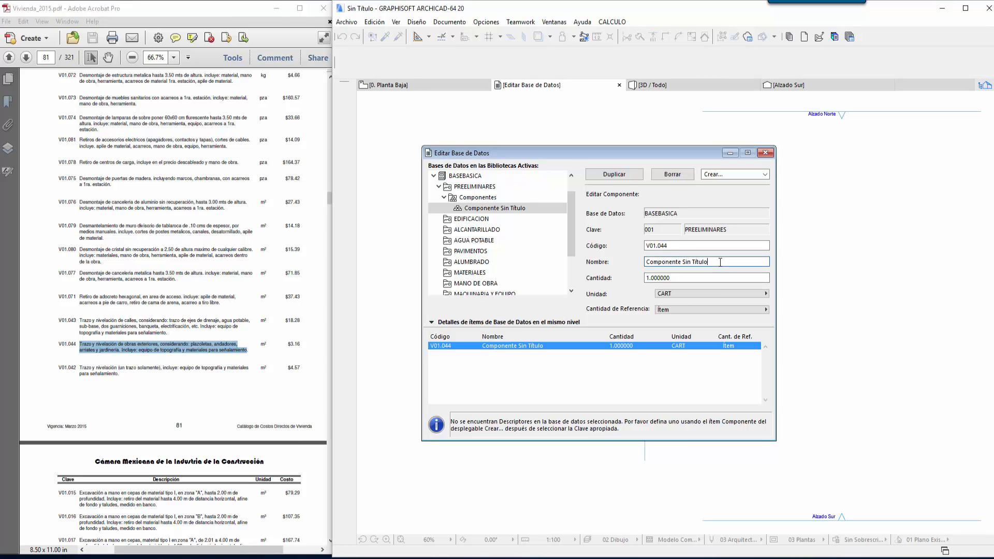
key("ctrl+a")
key("ctrl+v")
key("Return")
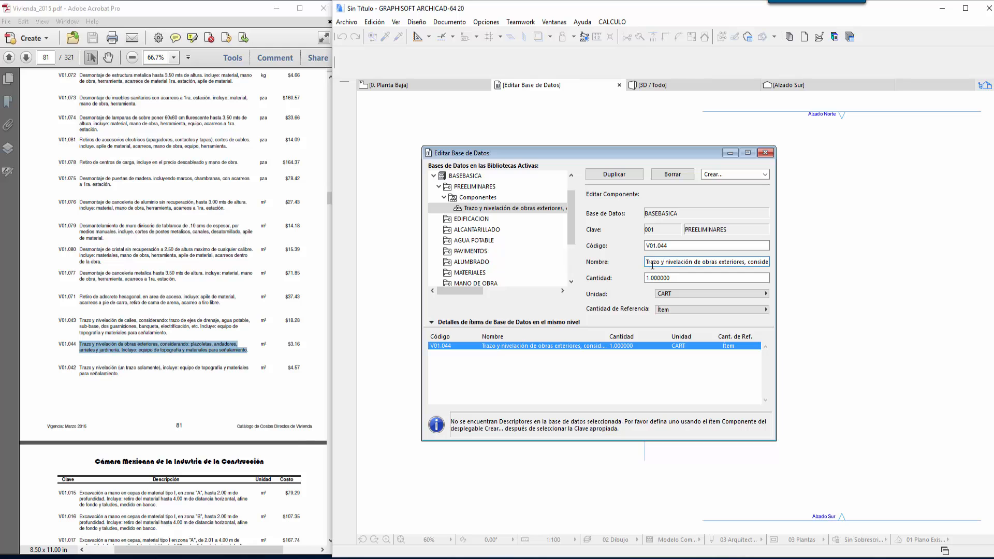
left_click_drag(647, 262, 774, 263)
left_click(729, 262)
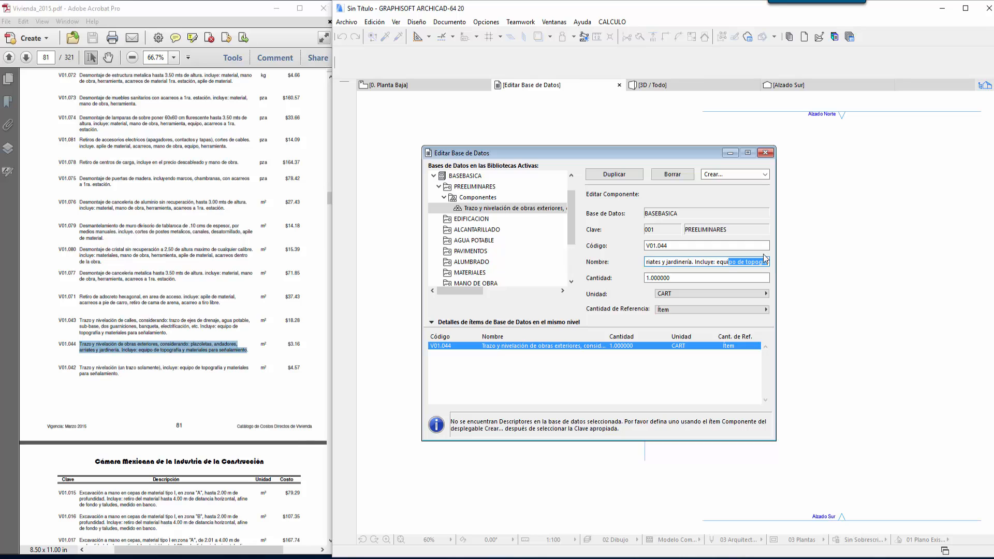
Set the unit (Unidad) of component V01.044 to M2.
left_click(689, 280)
left_click_drag(689, 281, 637, 292)
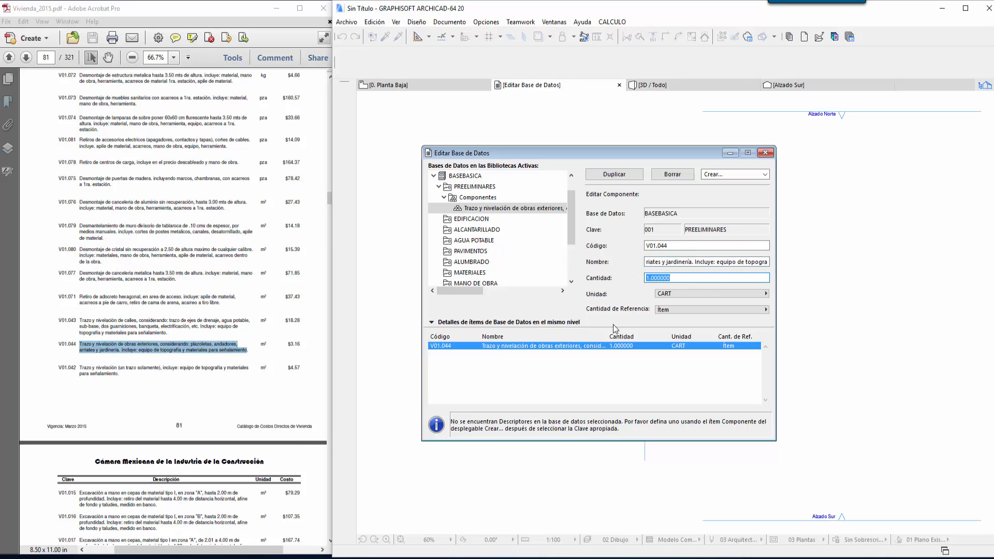
left_click(679, 294)
left_click(679, 295)
left_click(679, 295)
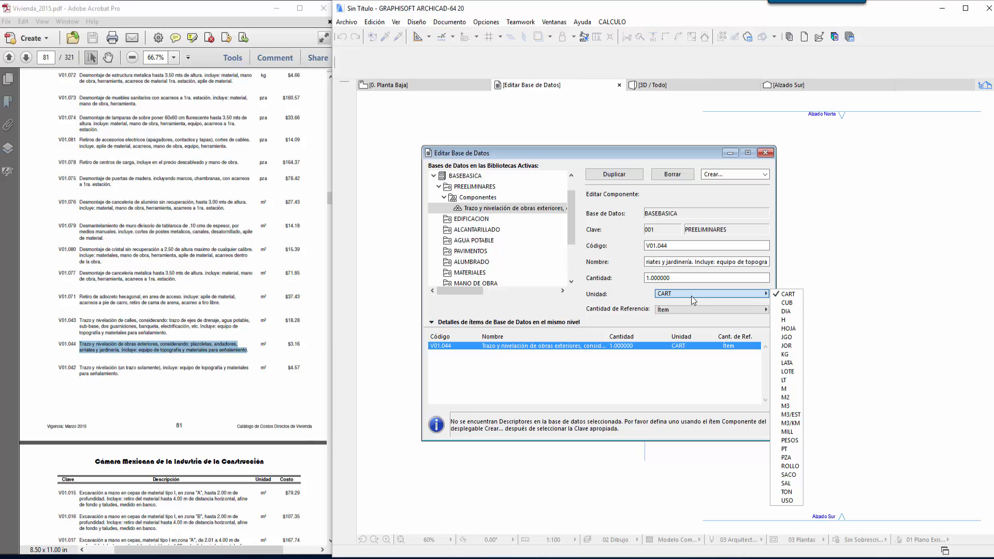
left_click(786, 398)
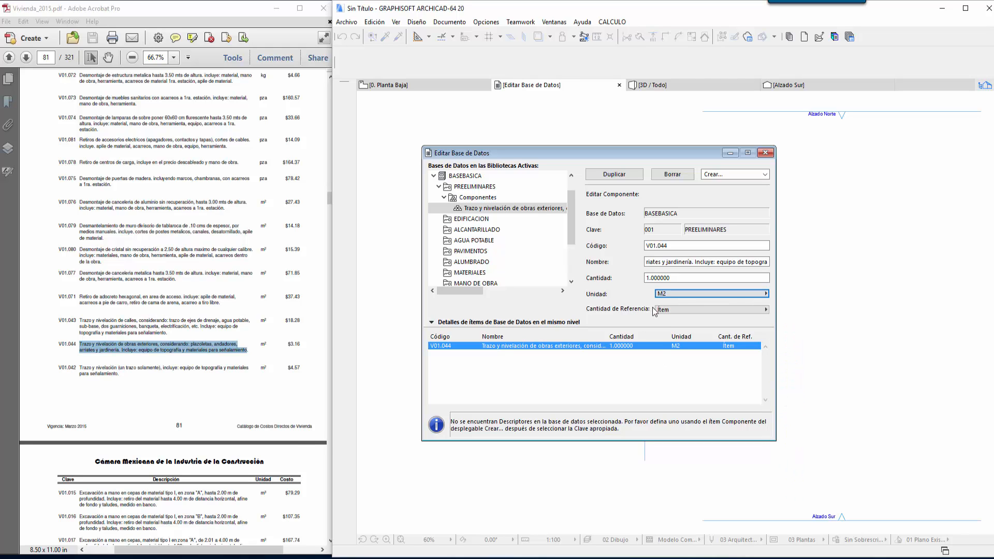
Set the reference quantity (Cantidad de Referencia) of component V01.044 to Superficie A.
left_click(681, 314)
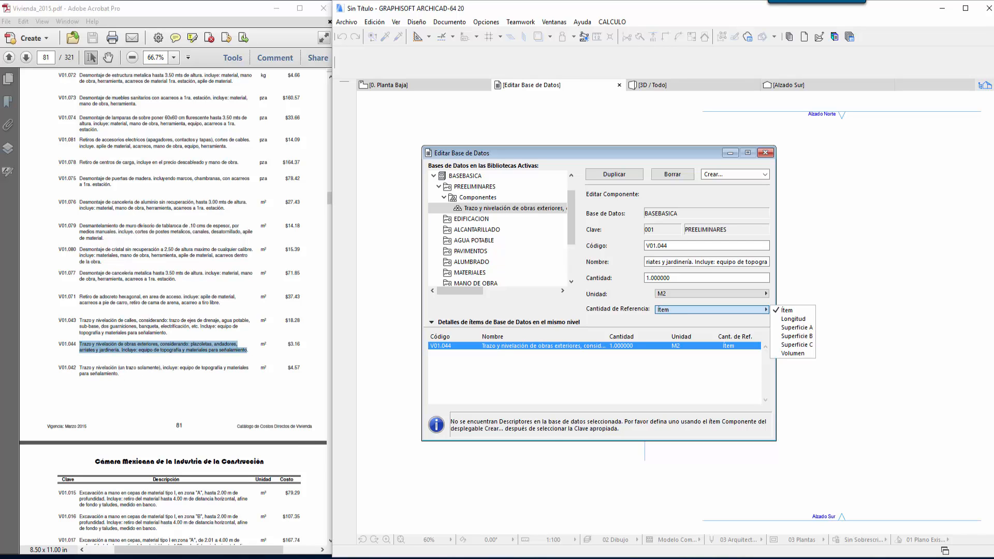
left_click(728, 311)
left_click(728, 312)
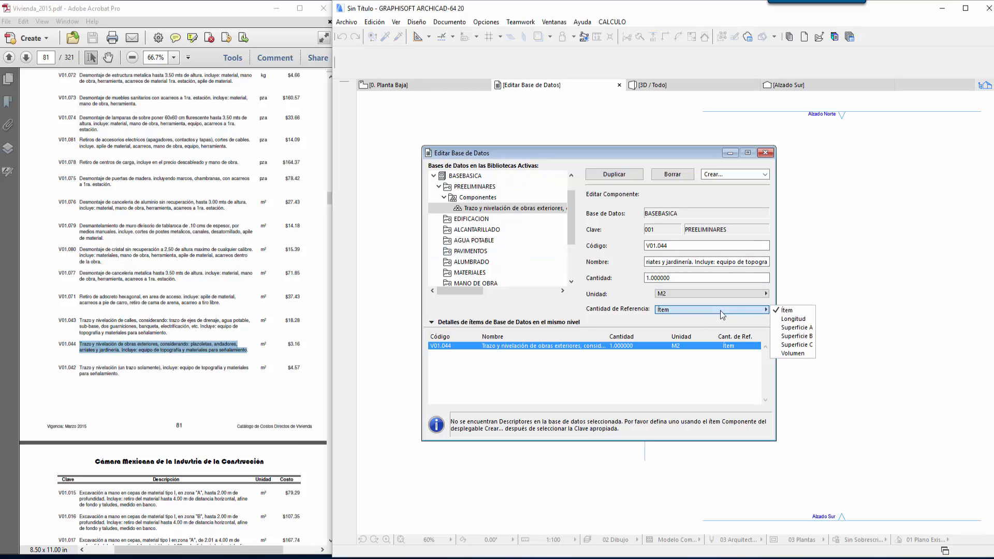
left_click(786, 328)
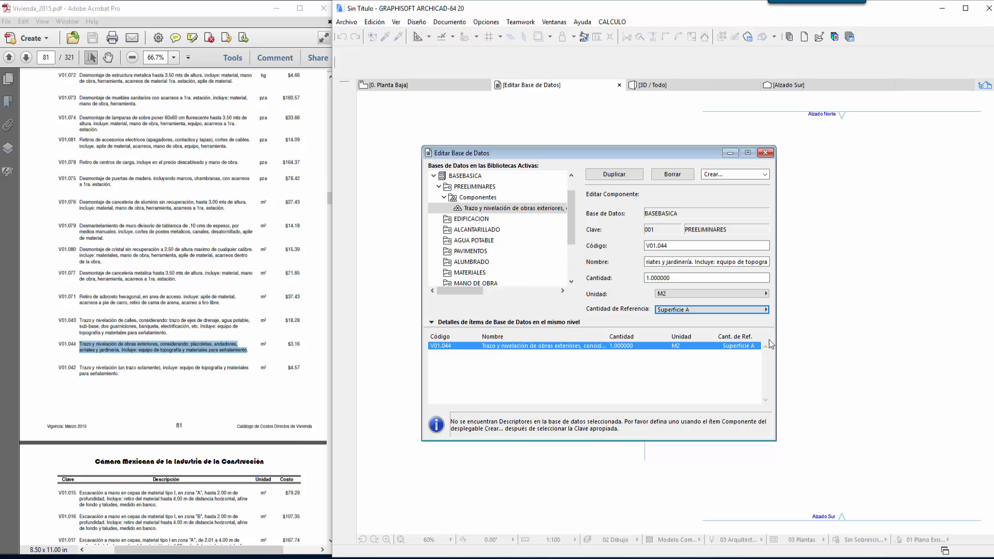
Create a second component (Componente) under the PREELIMINARES key of BASEBASICA.
left_click(125, 215)
scroll(125, 215, "down", 3)
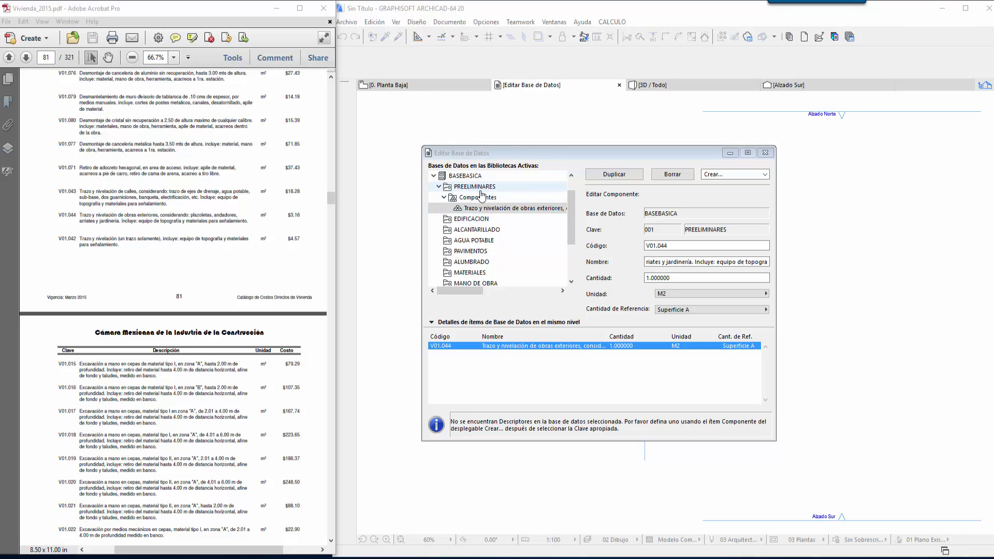
left_click(739, 179)
left_click(741, 176)
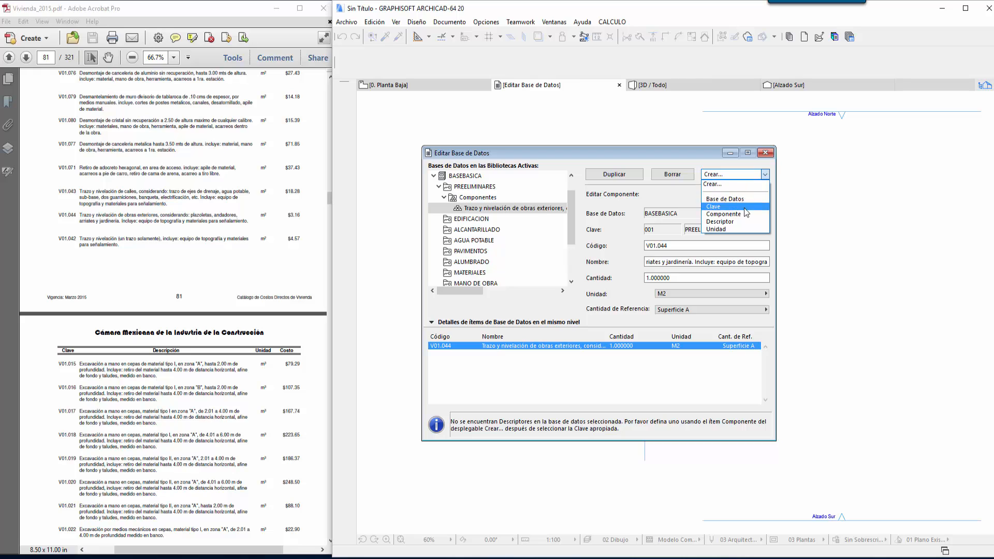
left_click(719, 214)
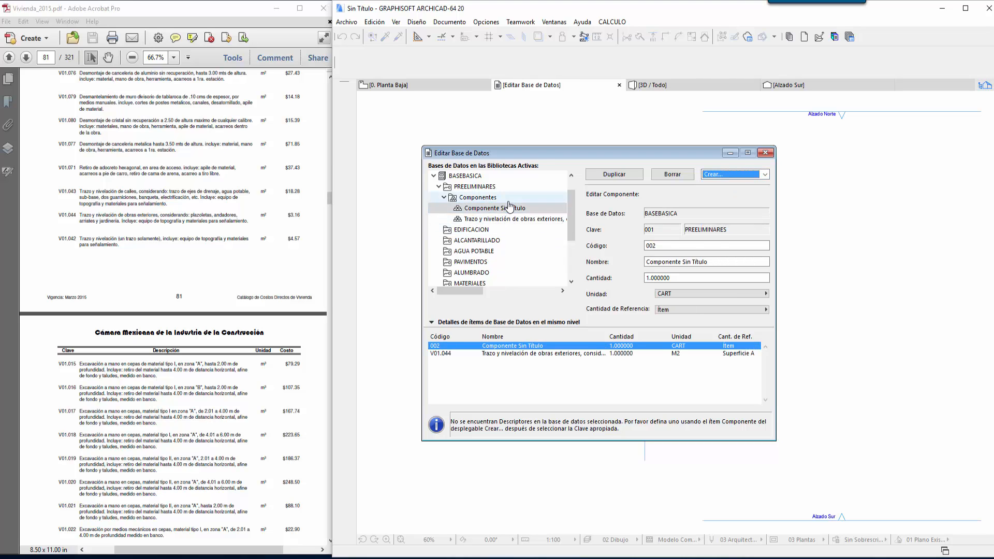
Copy the code V01.015 from the PDF catalogue into the new component's code (Código).
left_click(113, 367)
double_click(61, 366)
key("ctrl+c")
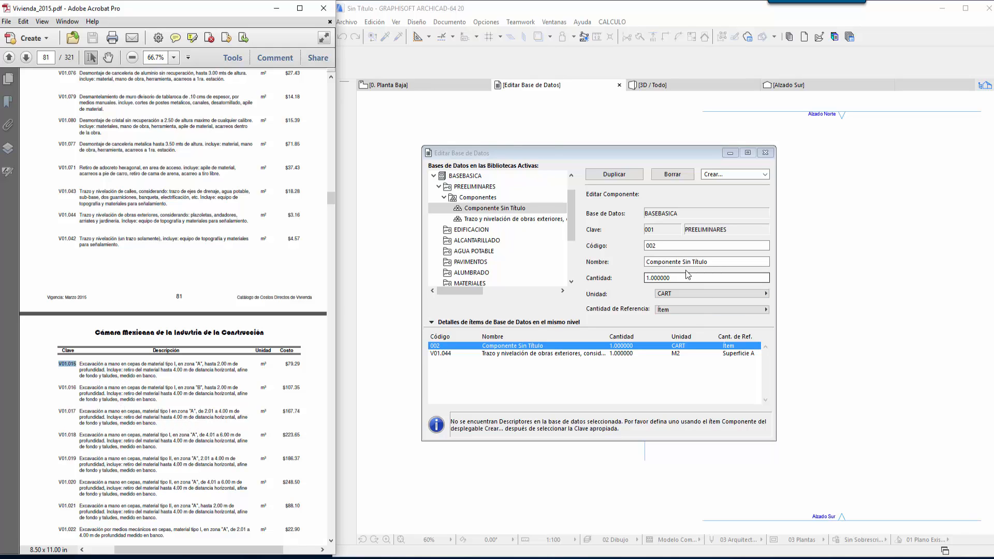
left_click(672, 246)
double_click(672, 245)
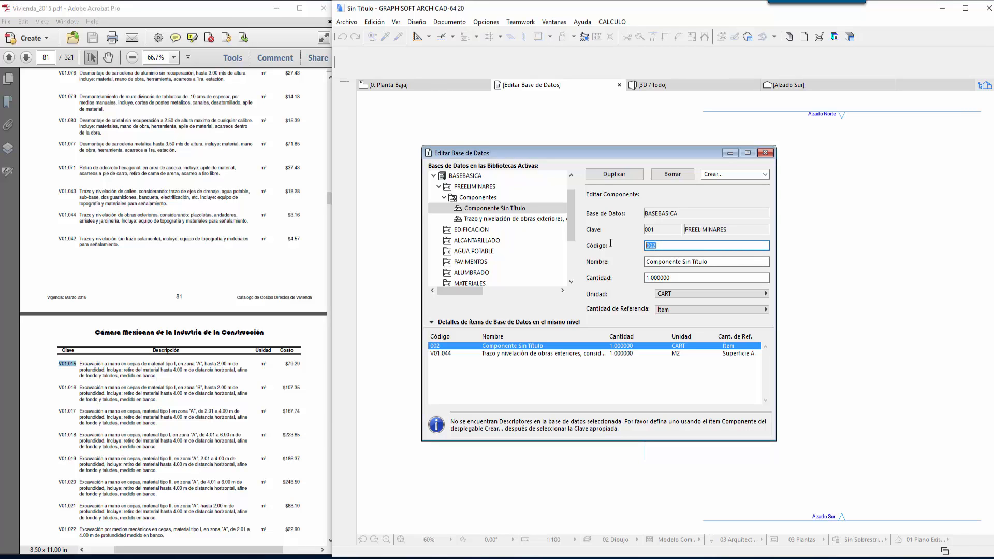
key("ctrl+v")
Replace the component's name with the full V01.015 description from the catalogue, starting "Excavación a mano en cepas de material tipo I".
left_click(710, 261)
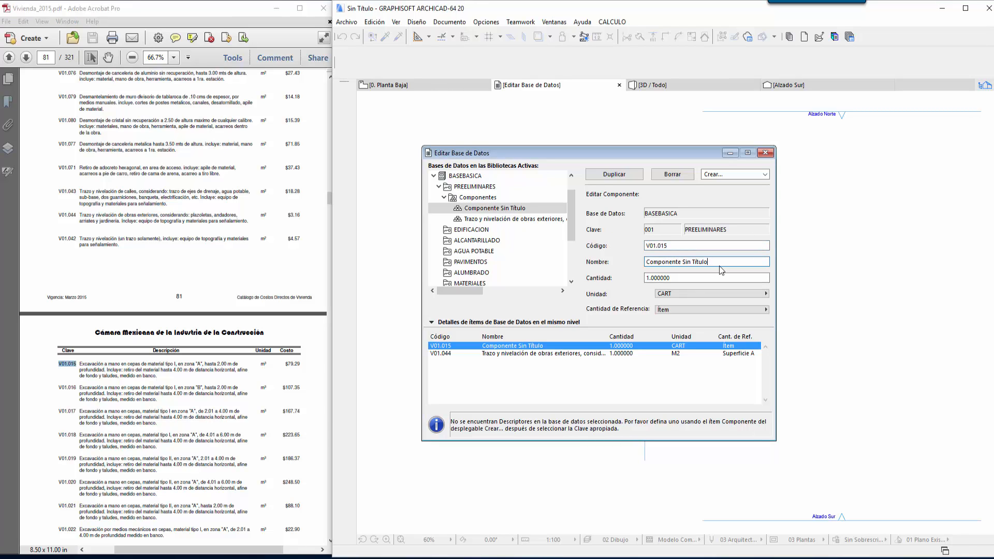
left_click(79, 369)
left_click_drag(80, 368, 157, 377)
key("ctrl+c")
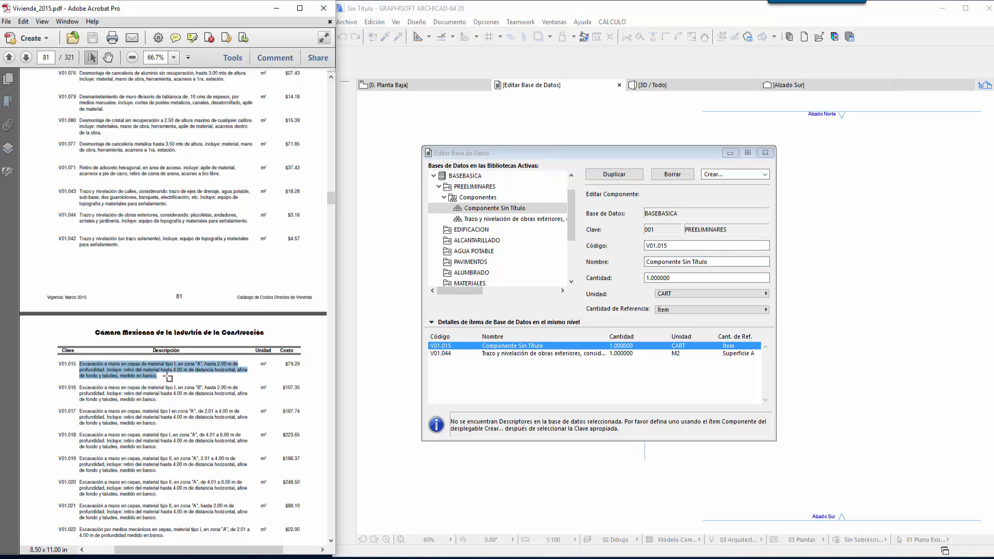
left_click(726, 263)
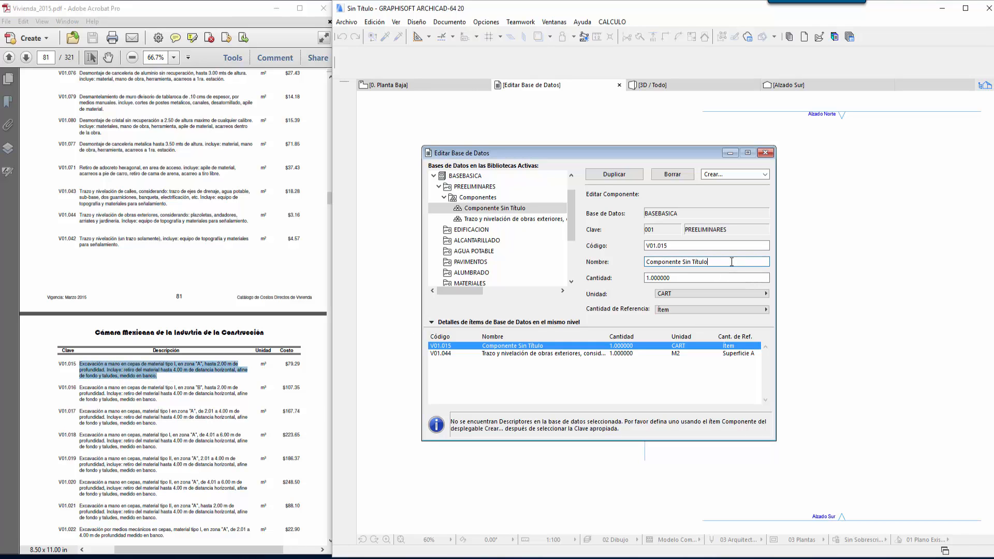
key("ctrl+a")
key("ctrl+v")
Set component V01.015's unit to M3 and its reference quantity to Volumen.
left_click(685, 279)
left_click(694, 294)
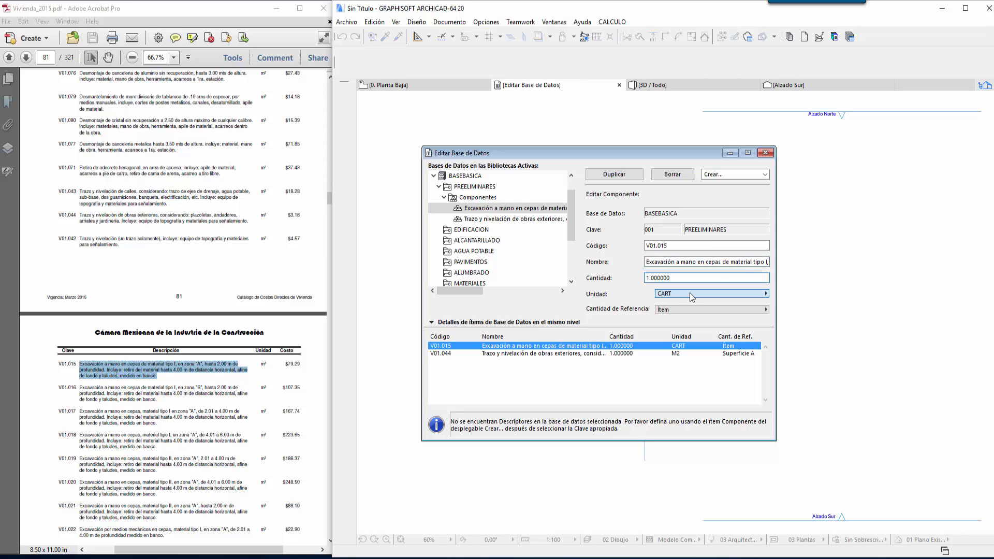
left_click(786, 407)
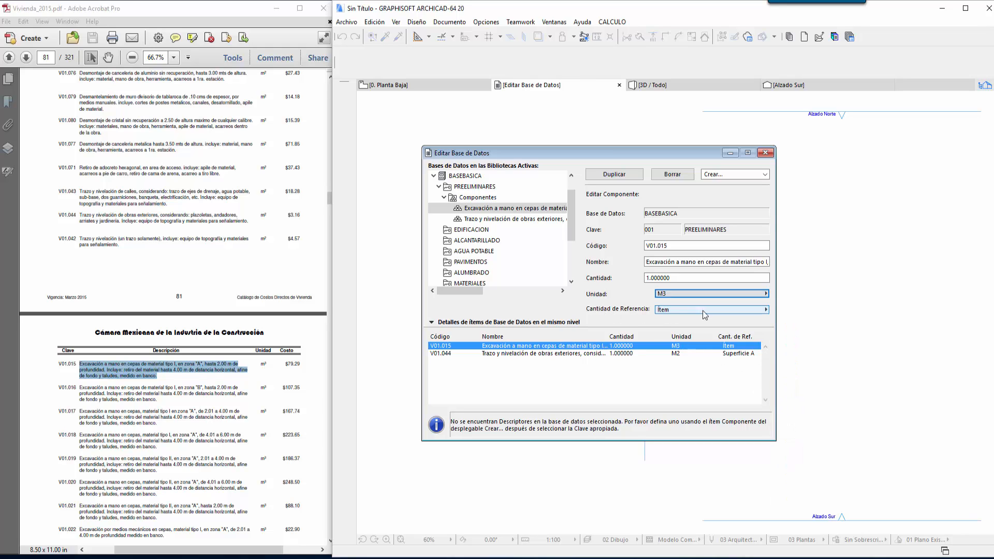
left_click(748, 310)
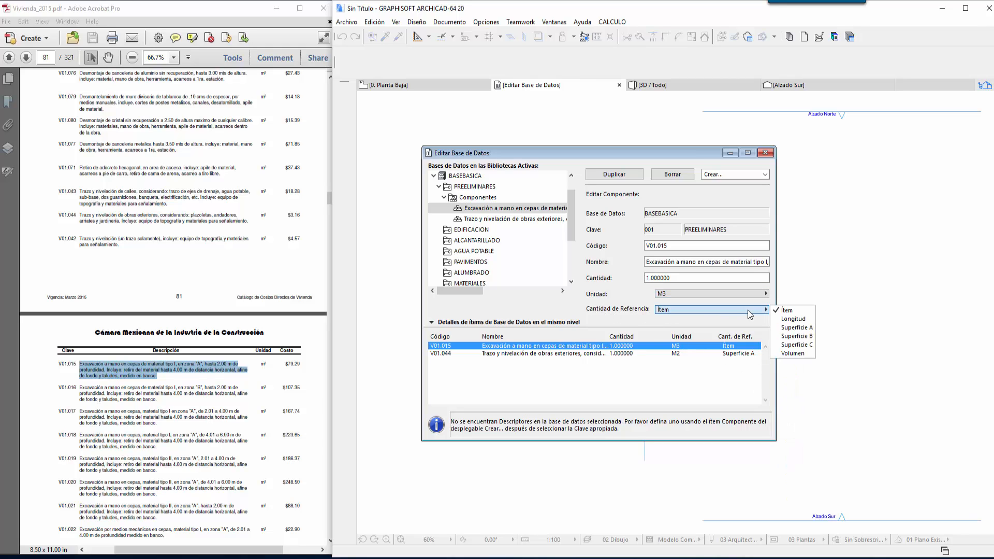
left_click(801, 355)
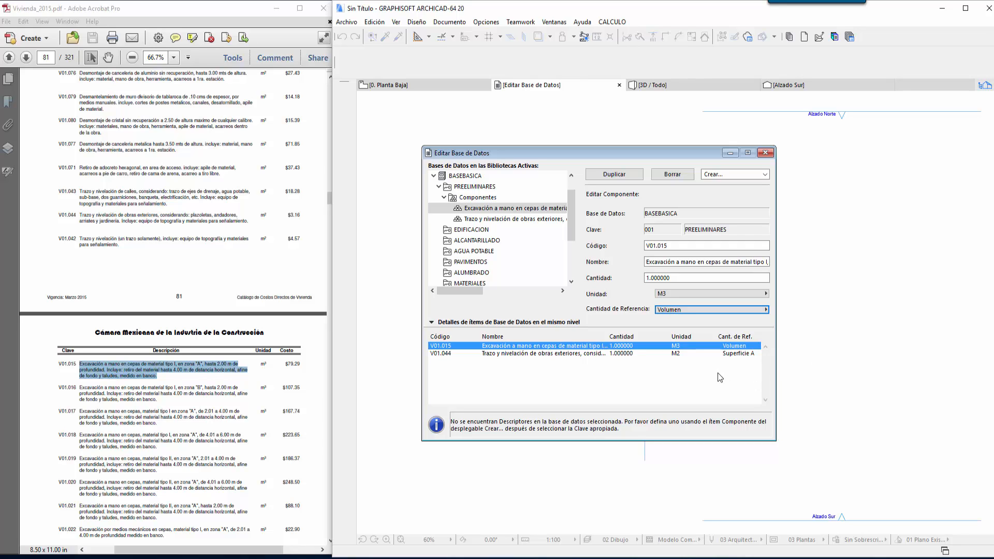
Create a new descriptor (Descriptor) under the PREELIMINARES key of BASEBASICA.
left_click(572, 225)
left_click_drag(572, 226, 579, 221)
scroll(500, 234, "down", 3)
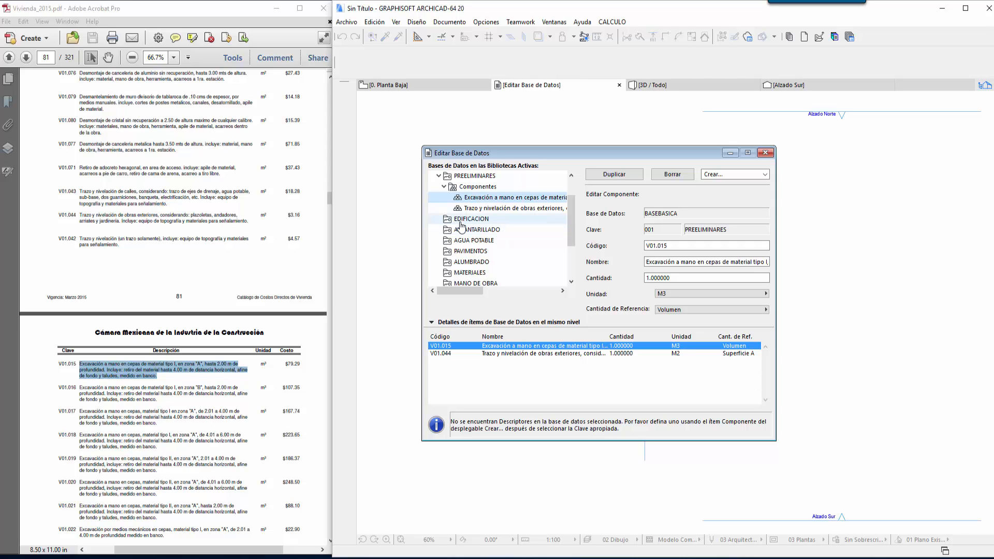
left_click_drag(570, 229, 573, 221)
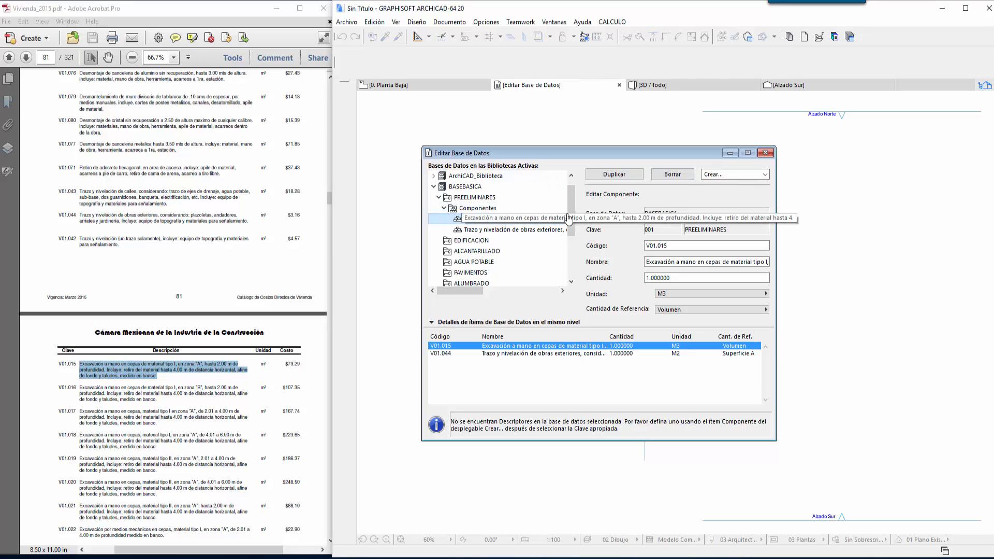
left_click(475, 199)
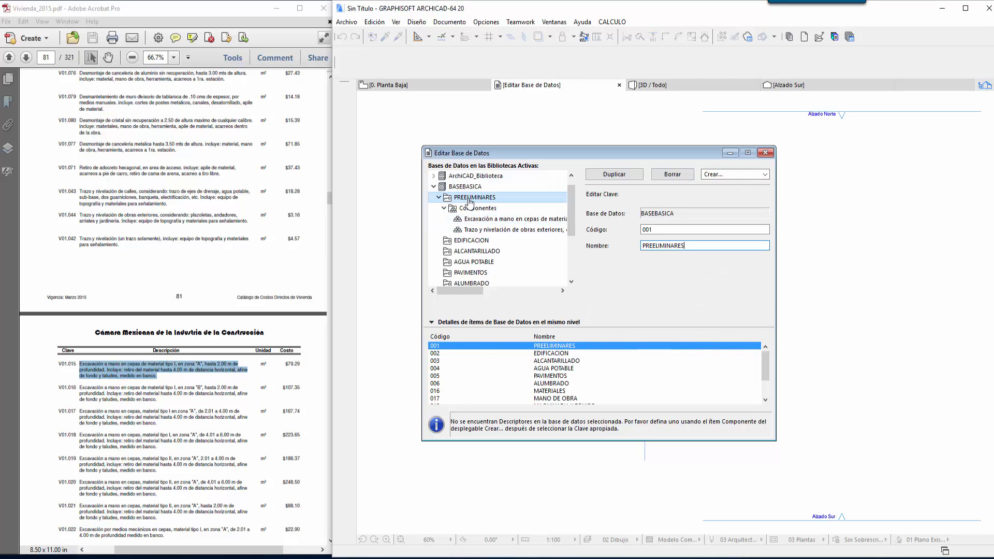
left_click(759, 175)
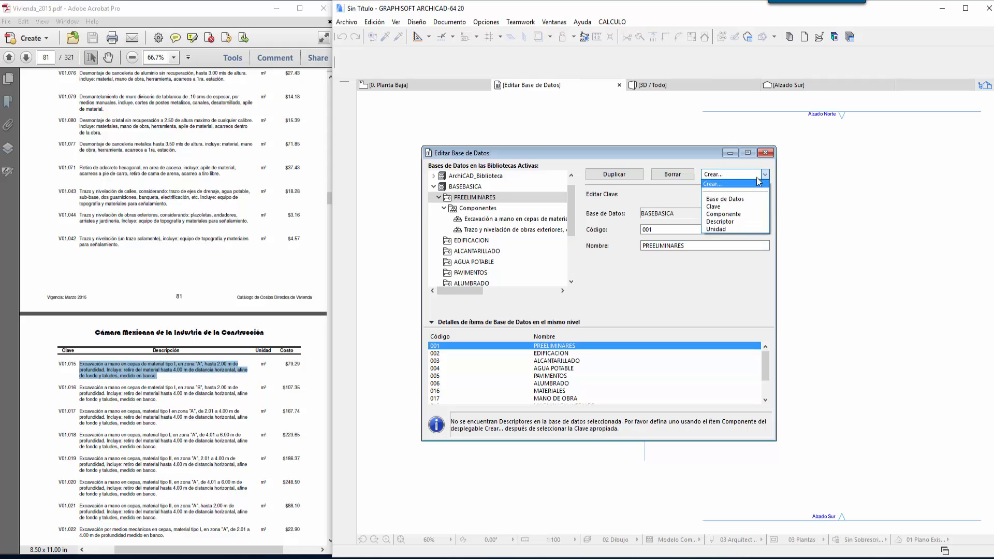
left_click(723, 222)
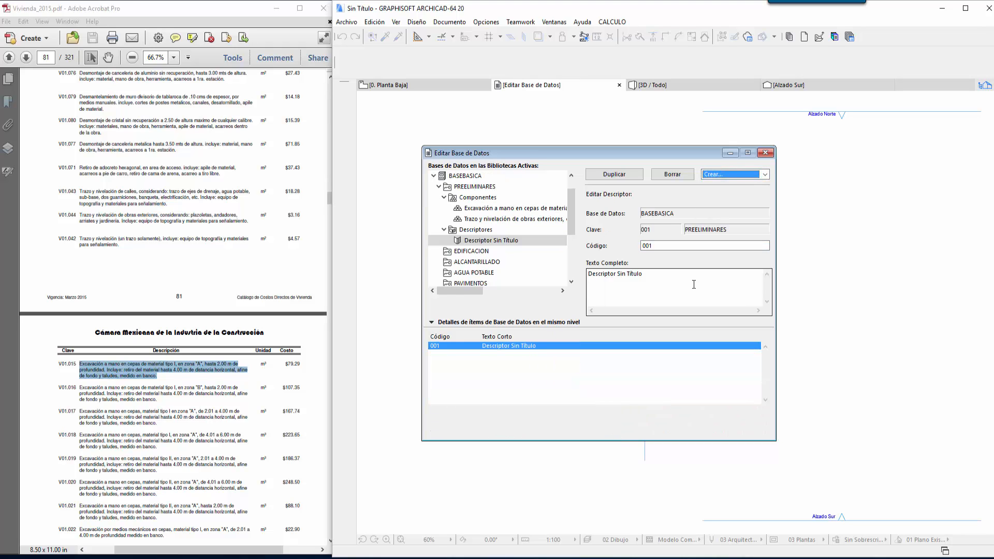
Copy the code V01.044 from the PDF catalogue into the new descriptor's code (Código).
double_click(655, 246)
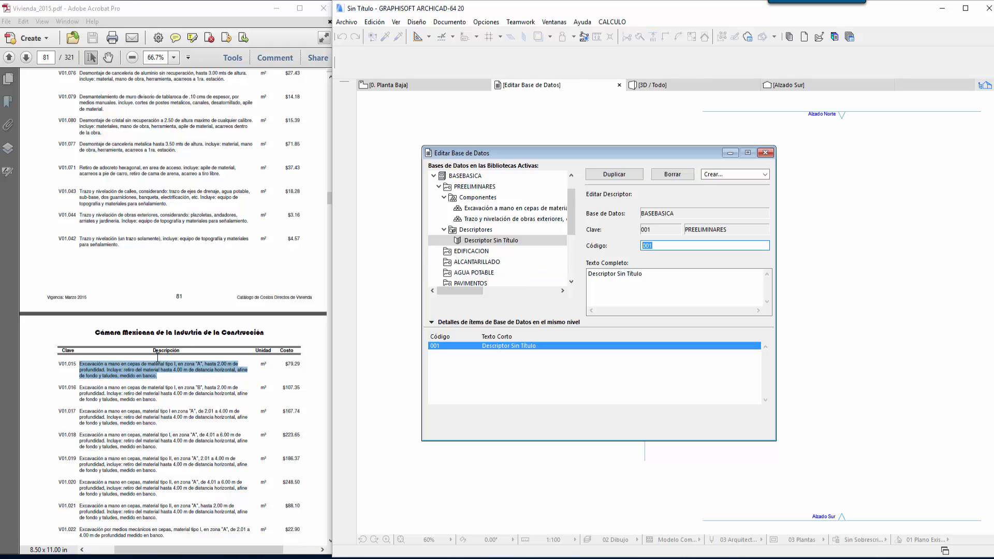
left_click(77, 238)
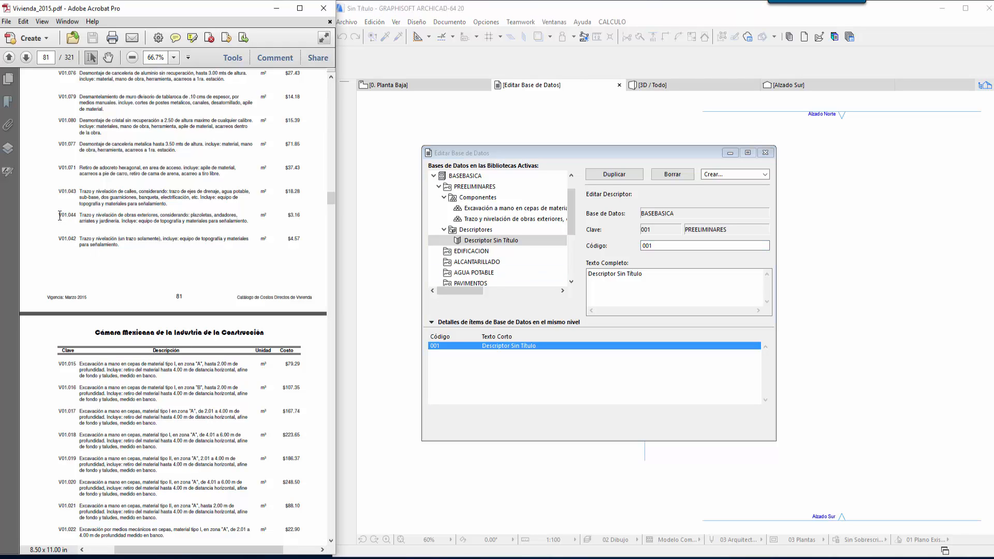
left_click_drag(57, 215, 76, 215)
key("ctrl+c")
left_click(657, 247)
double_click(657, 246)
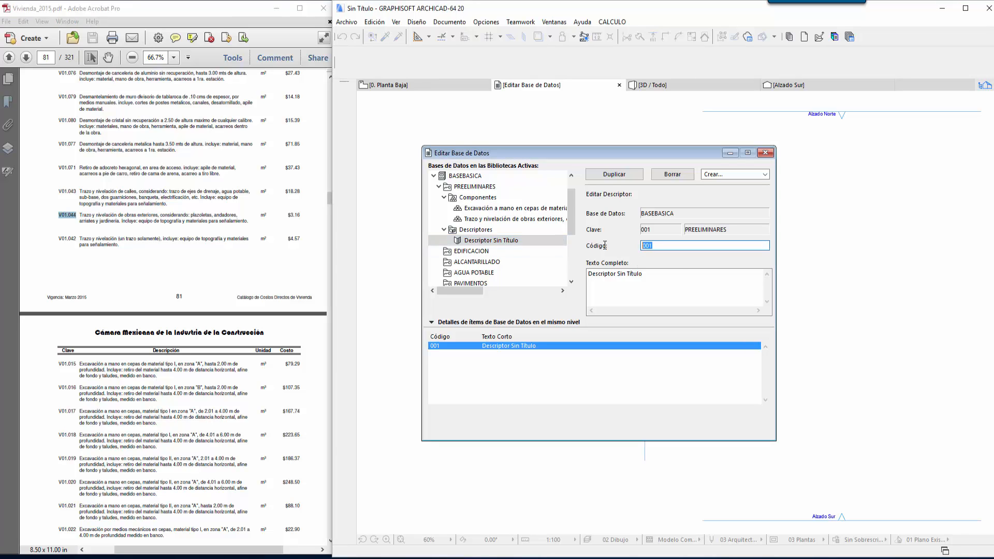
key("ctrl+v")
Replace the descriptor's full text (Texto Completo) with the catalogue's V01.044 description and remove the line break after "andadores,".
left_click(657, 278)
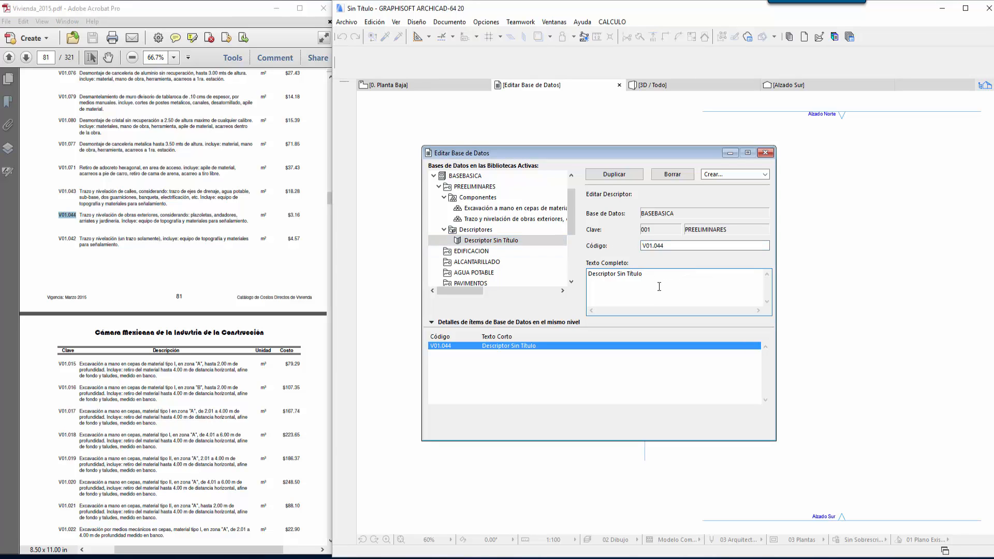
left_click_drag(656, 277, 579, 276)
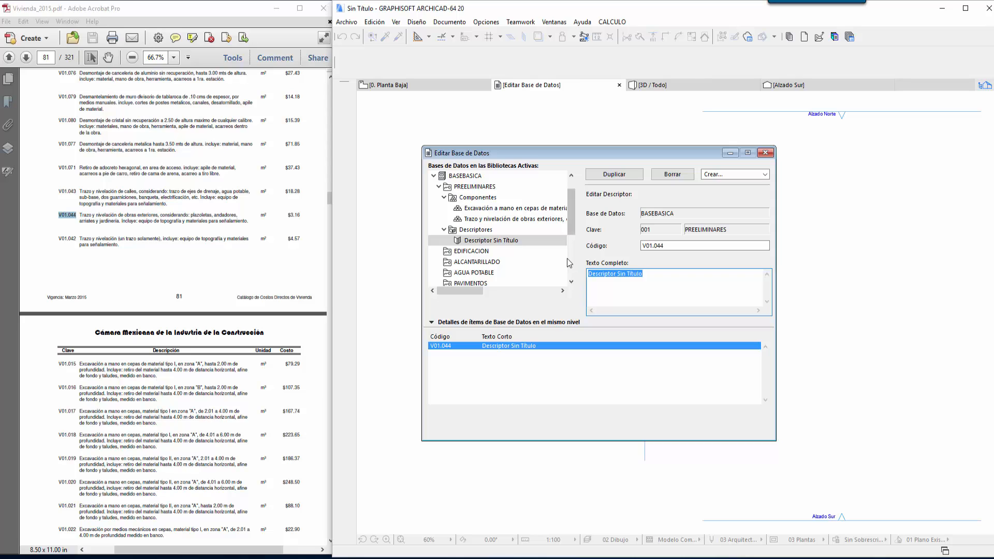
key("Delete")
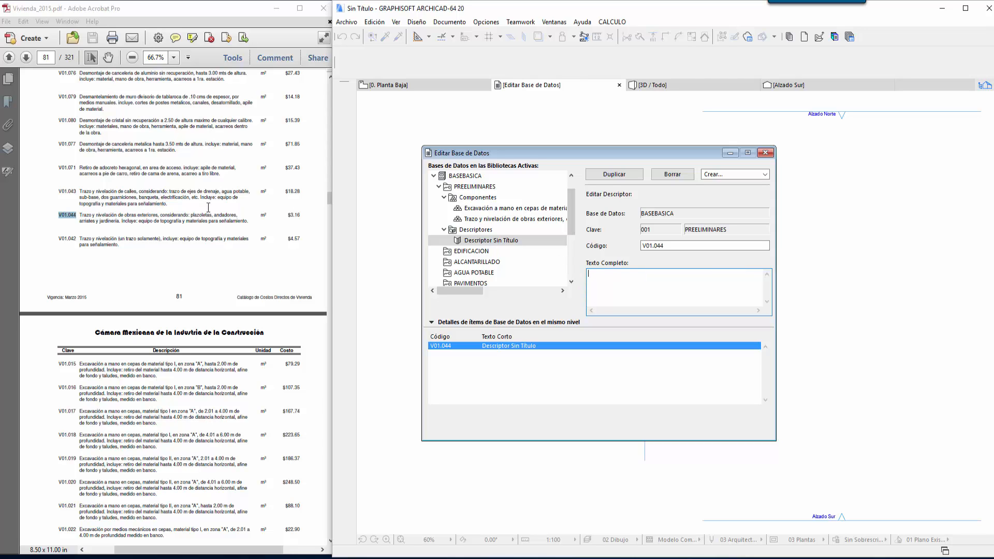
left_click(136, 214)
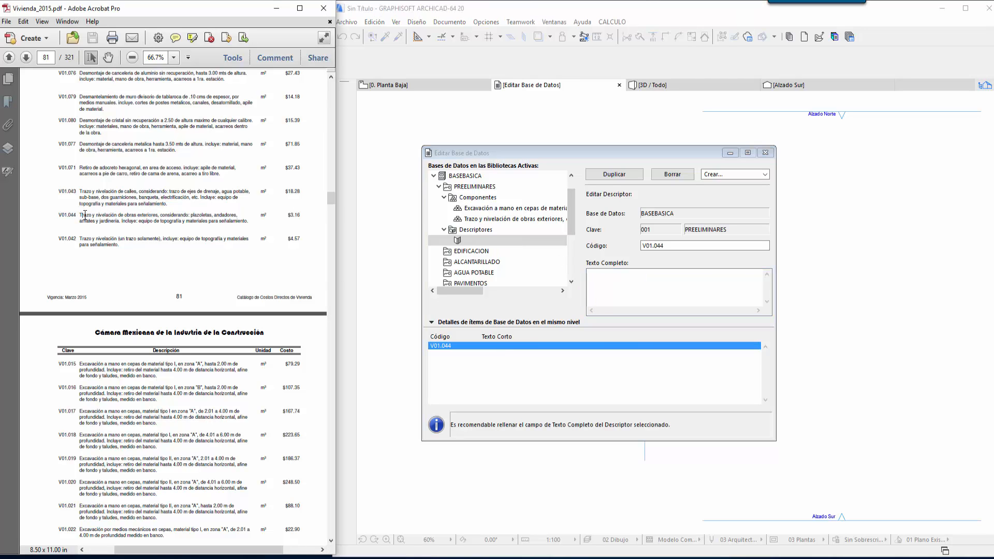
left_click_drag(80, 213, 246, 226)
key("ctrl+c")
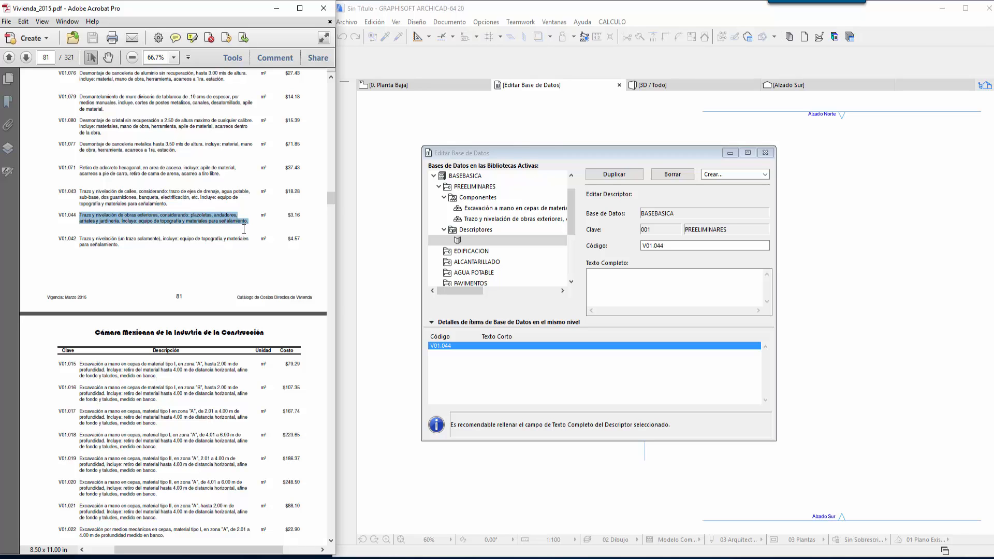
left_click(641, 280)
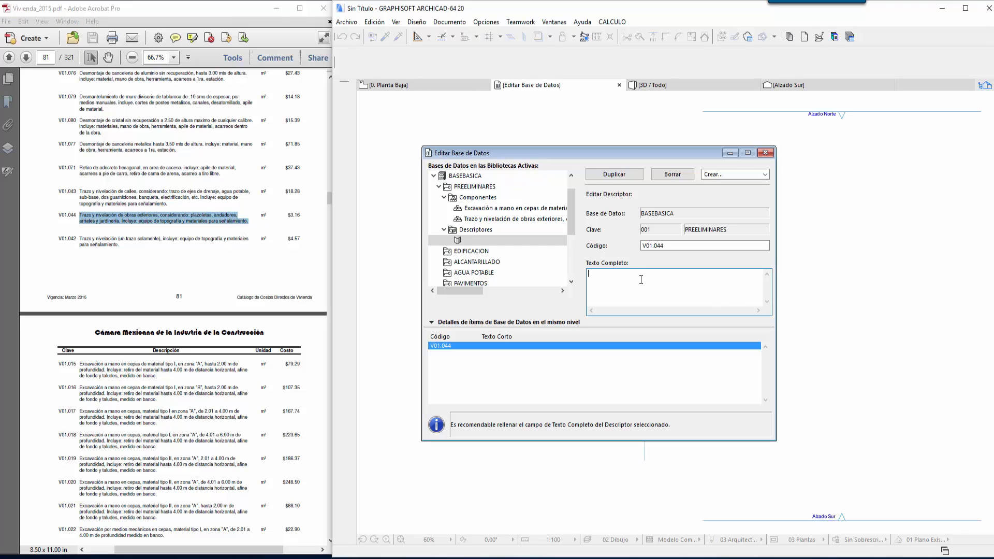
key("ctrl+v")
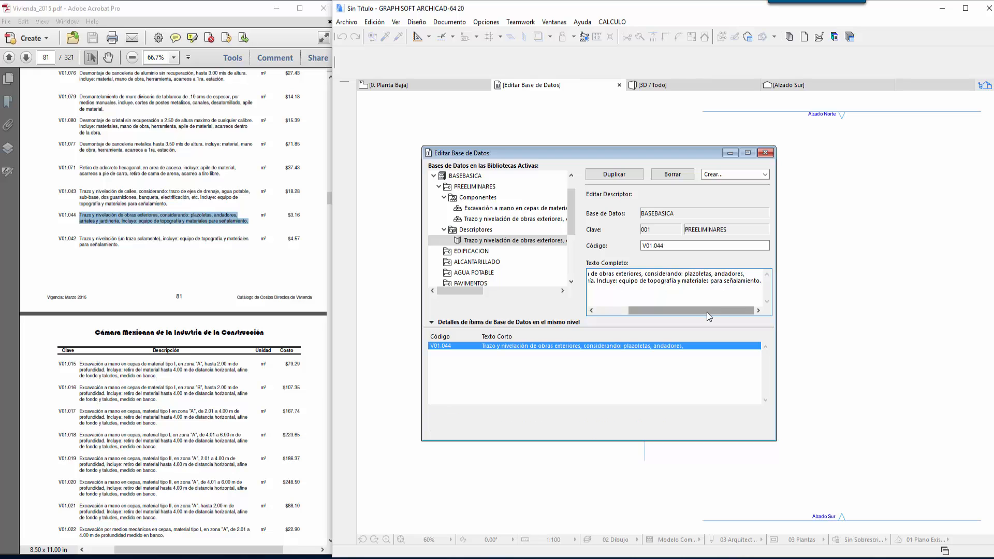
left_click_drag(707, 311, 727, 312)
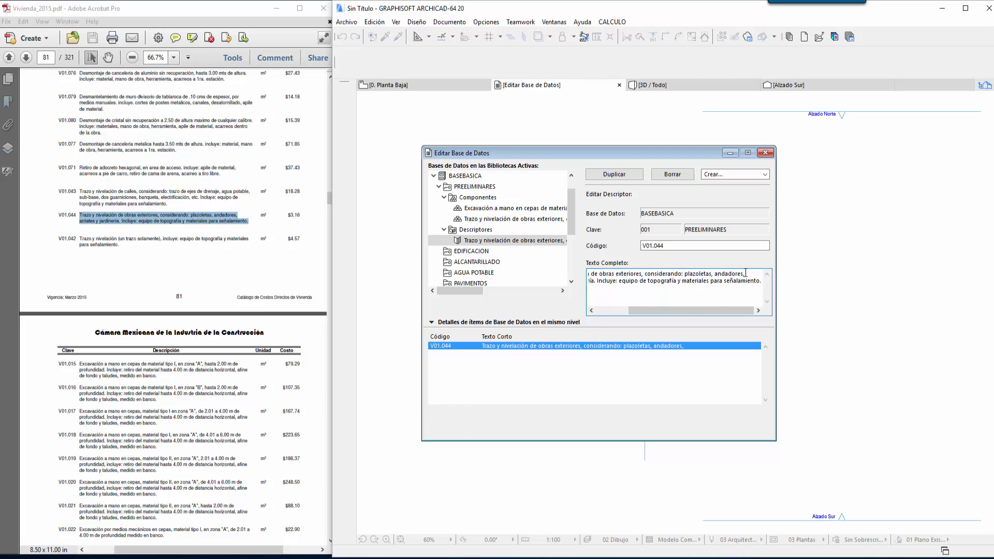
key("Delete")
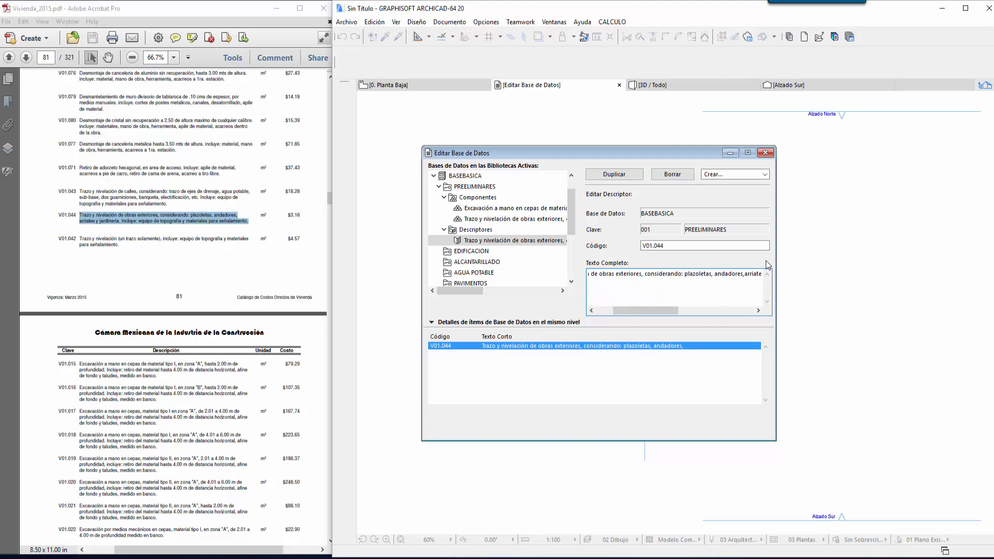
Review descriptor V01.044's full text from start to end and add a line break after "señalamiento.".
mouse_move(646, 310)
left_mouse_down()
mouse_move(769, 317)
mouse_move(630, 315)
left_mouse_up()
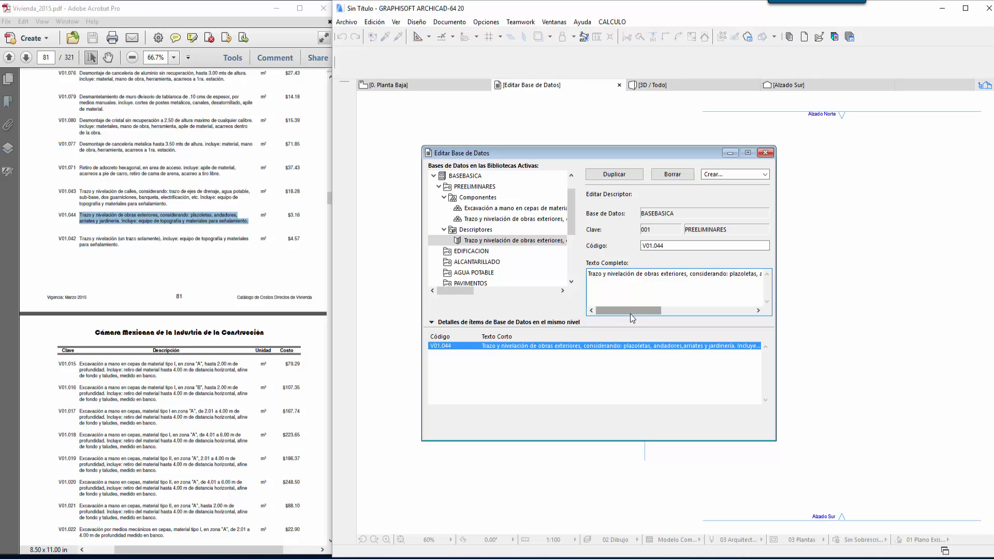
left_click_drag(630, 312, 745, 312)
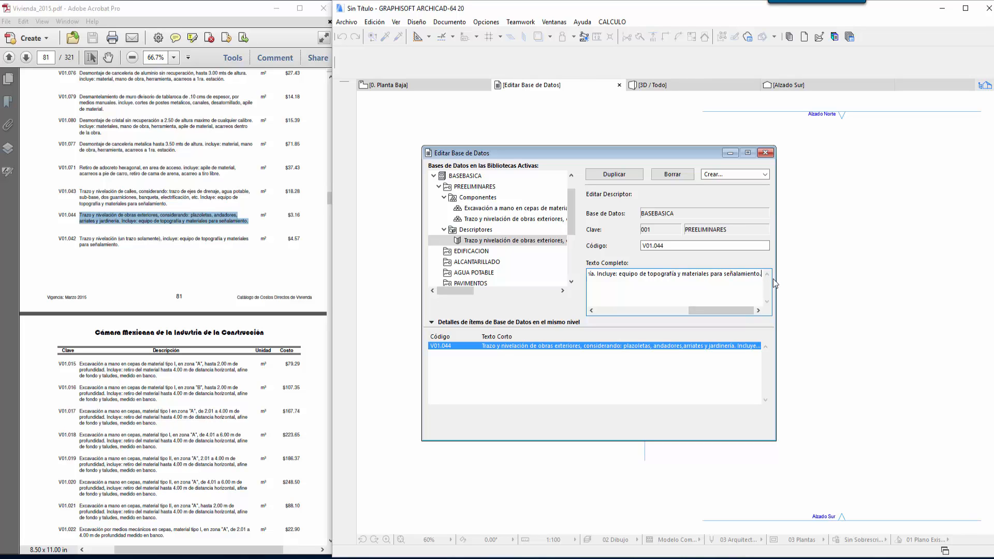
key("Return")
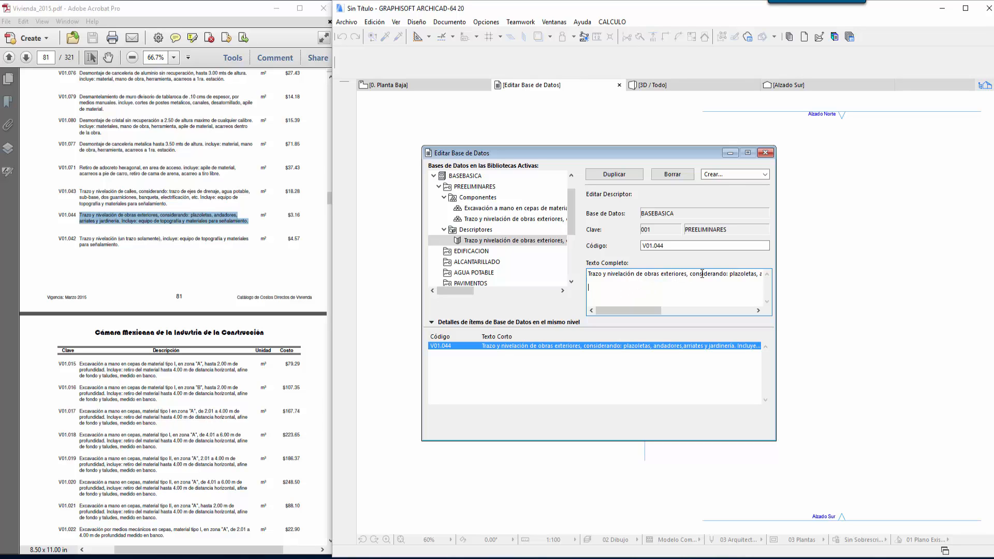
Create another descriptor (Descriptor) under PREELIMINARES and copy the code V01.015 from the PDF catalogue into its code (Código).
left_click(736, 175)
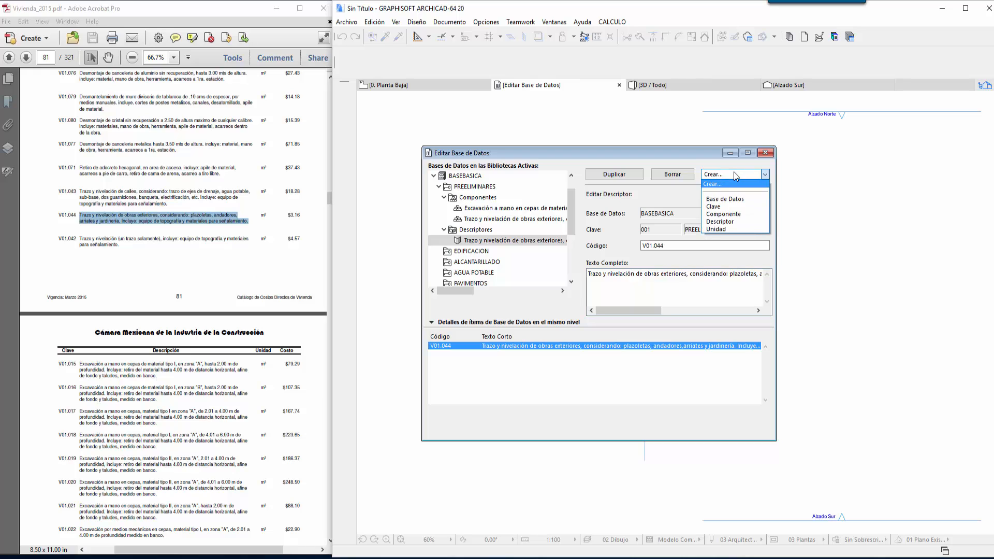
left_click(728, 226)
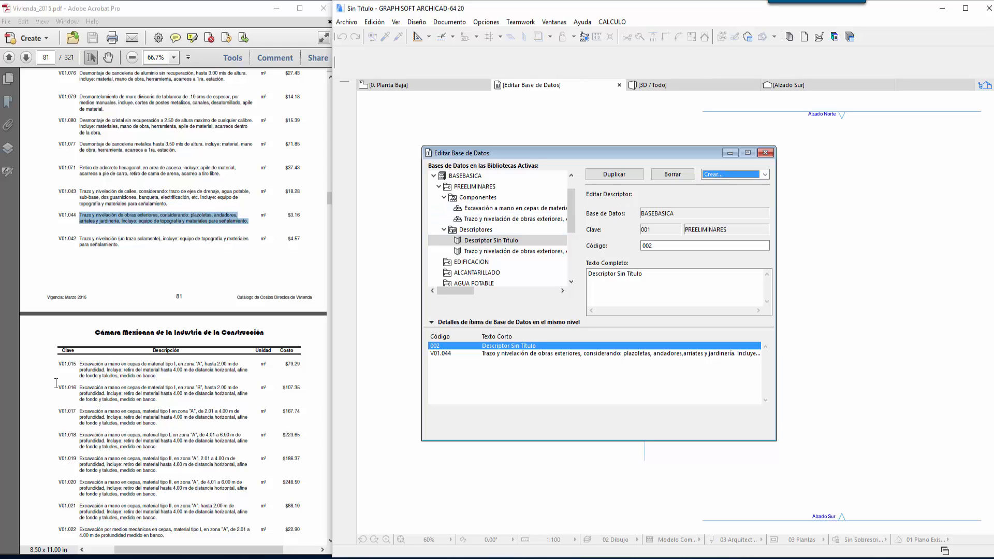
left_click(126, 317)
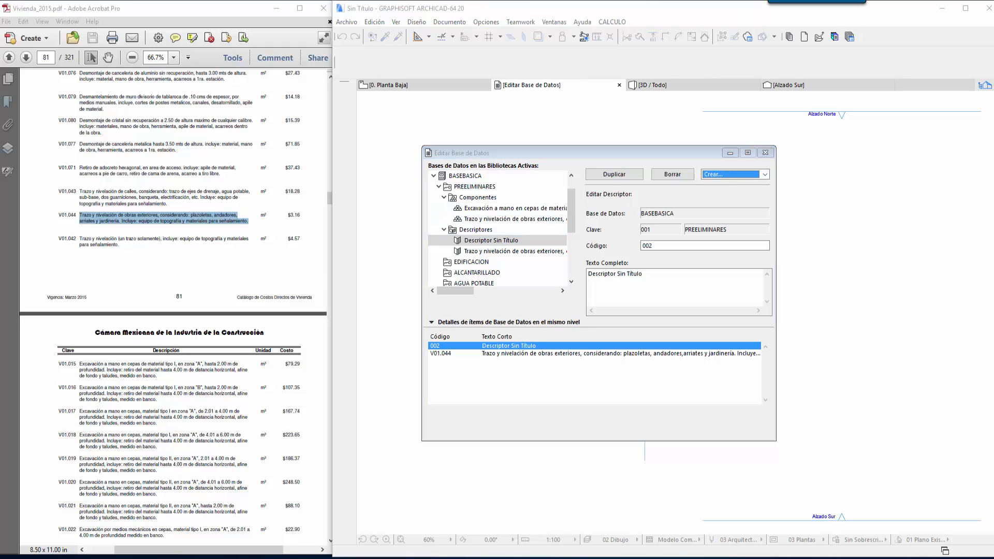
left_click(107, 355)
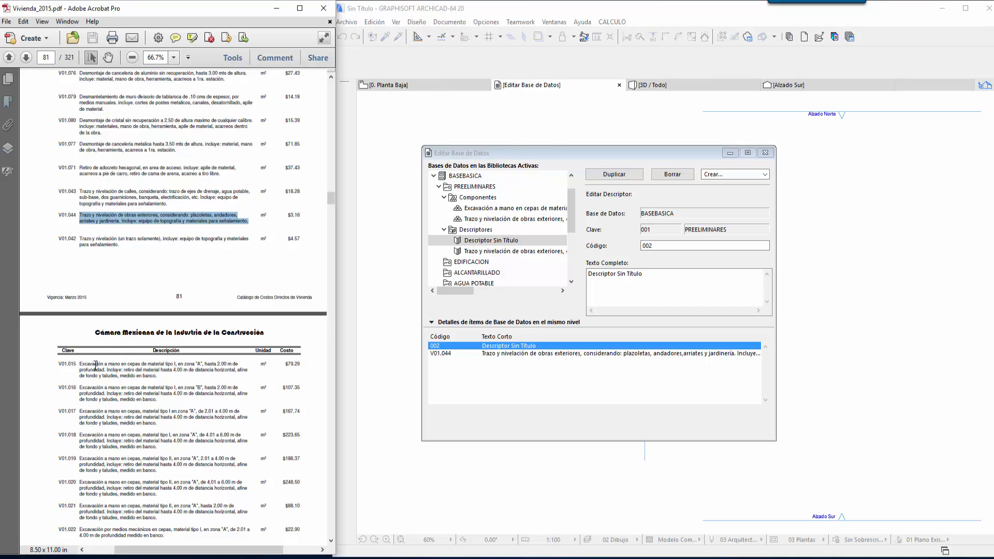
left_click_drag(57, 364, 76, 365)
key("ctrl+c")
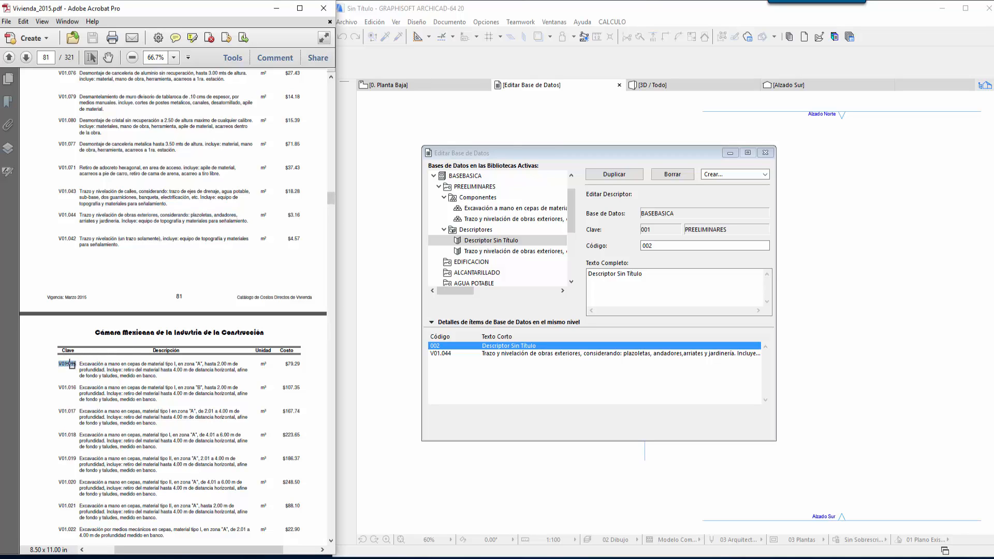
left_click(680, 247)
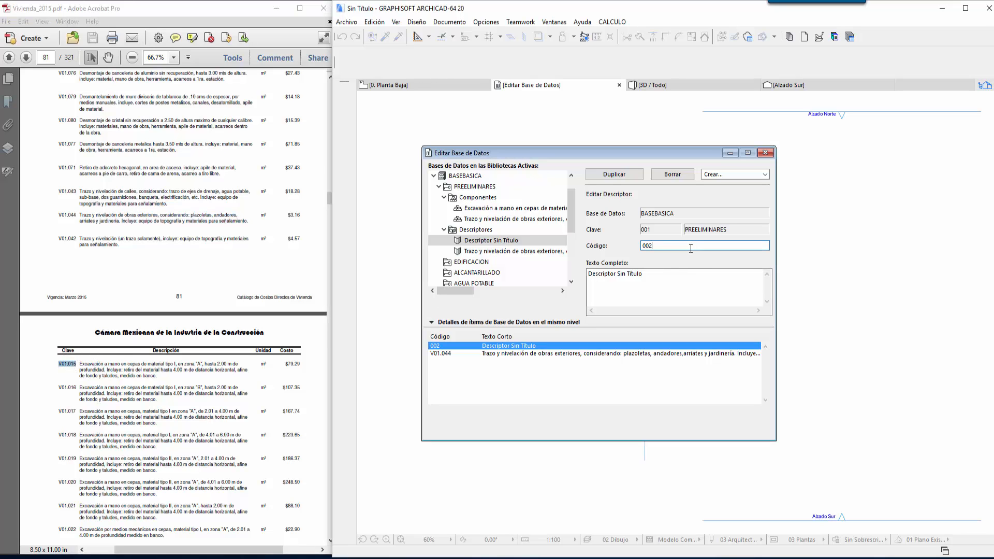
double_click(691, 246)
key("ctrl+v")
left_click(662, 287)
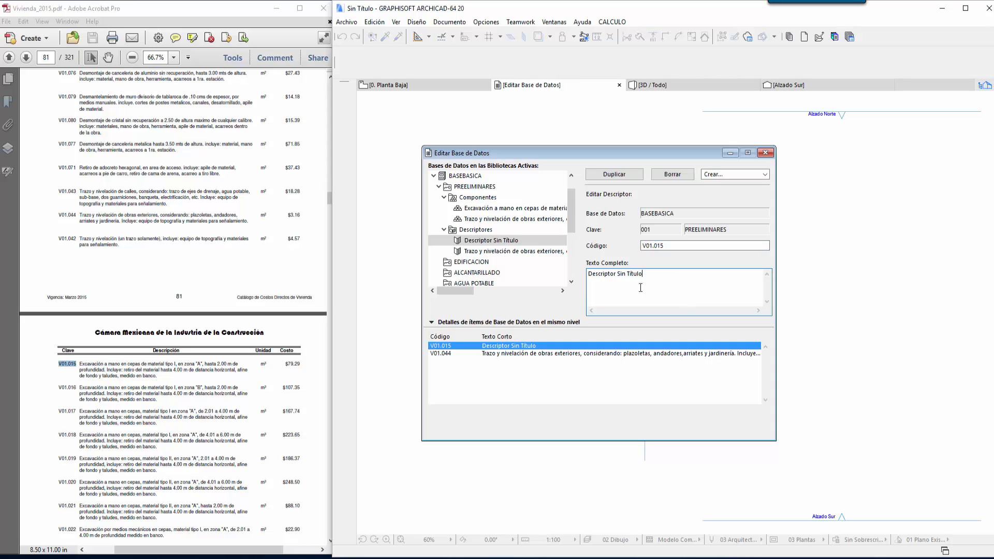
Replace the new descriptor's full text (Texto Completo) with the catalogue's V01.015 excavation description.
left_click(120, 371)
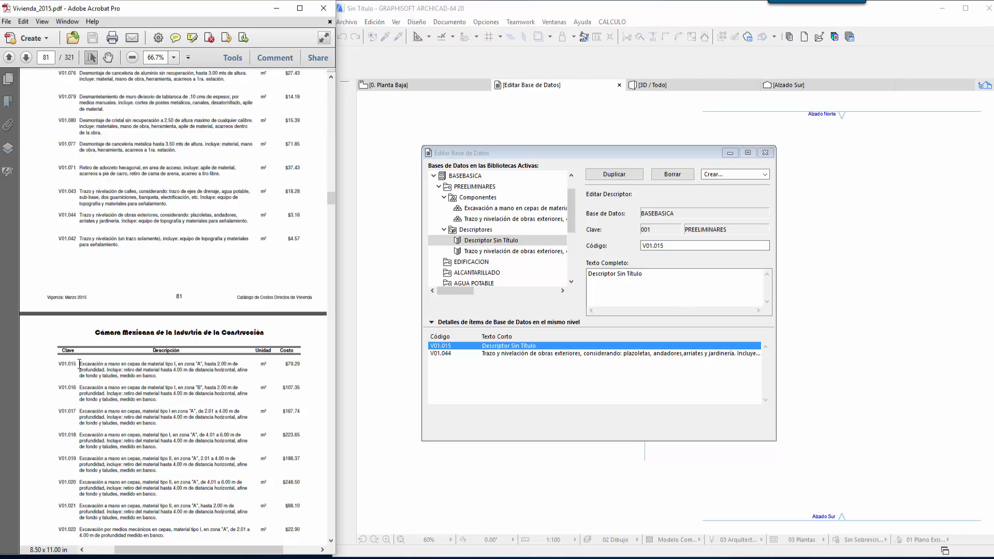
left_click_drag(79, 363, 146, 372)
key("ctrl+c")
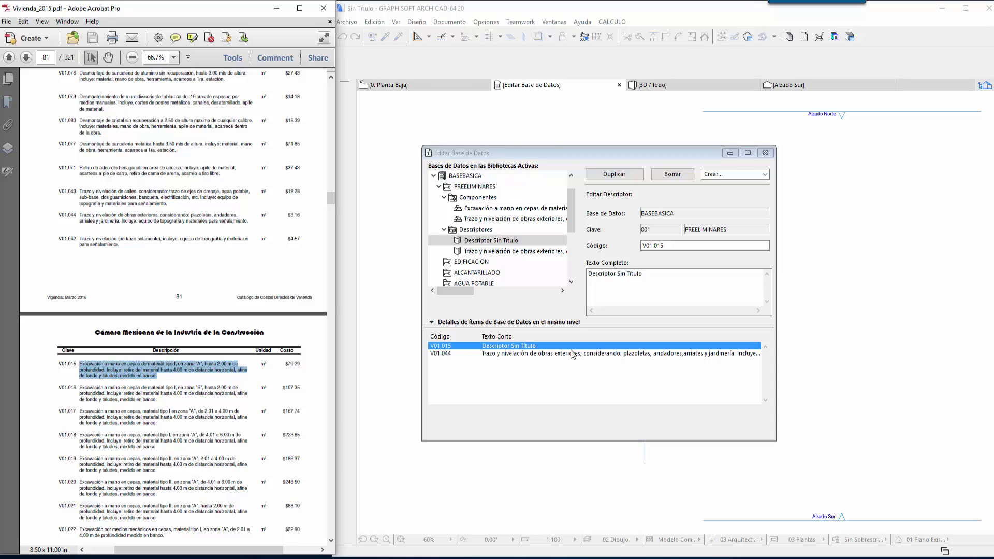
left_click(647, 276)
key("ctrl+a")
key("ctrl+v")
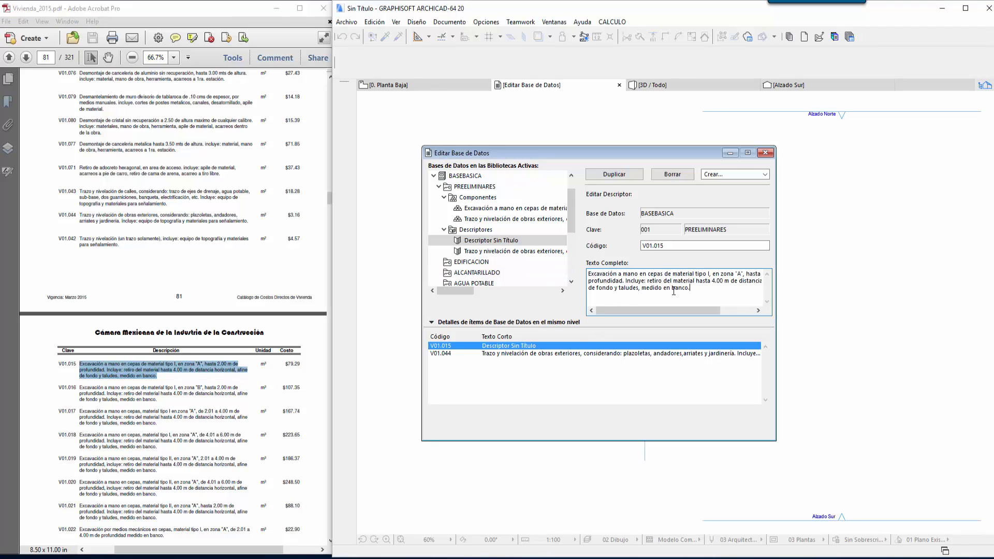
Remove the line breaks after "hasta 2.00 m de" and "afine" in descriptor V01.015's full text.
left_click_drag(717, 311, 748, 311)
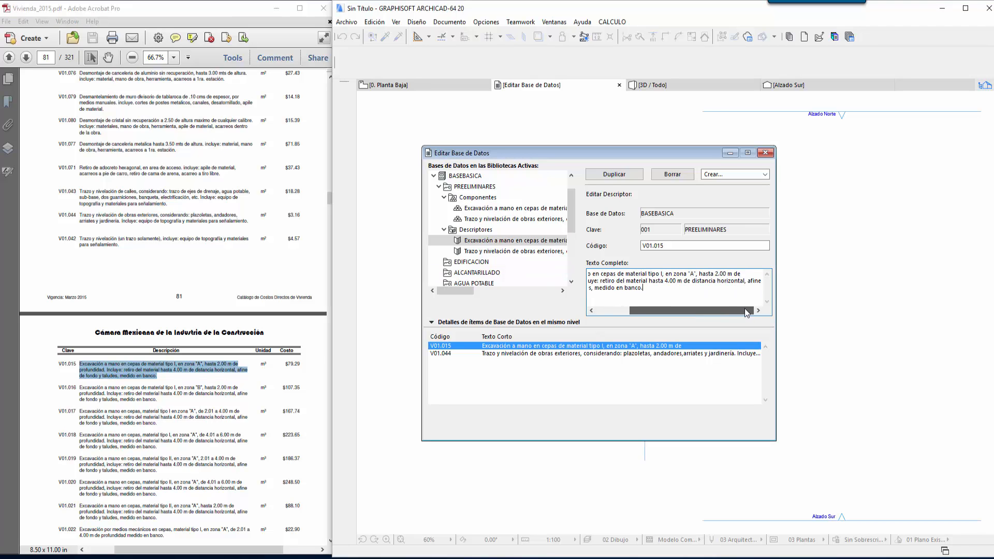
left_click(748, 276)
key("Delete")
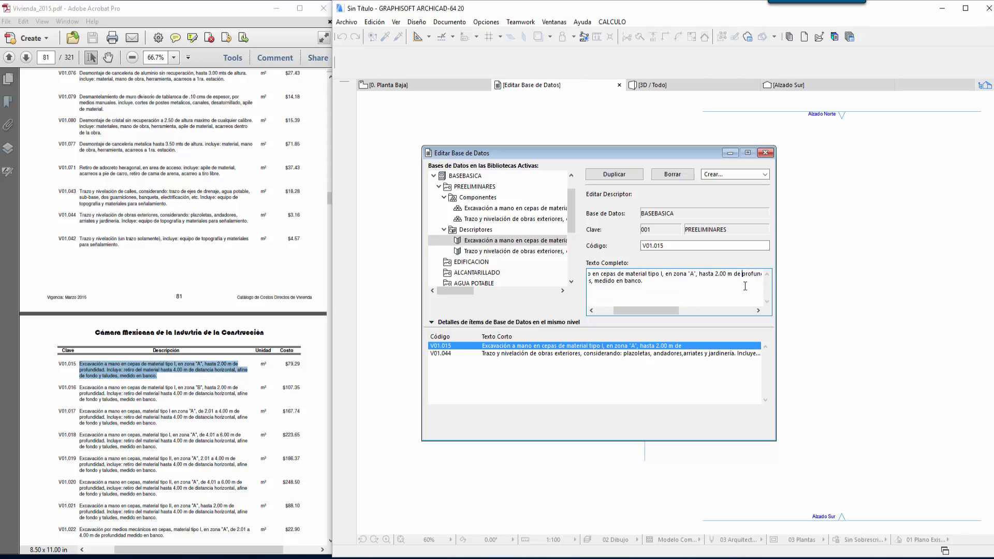
left_click_drag(673, 311, 748, 311)
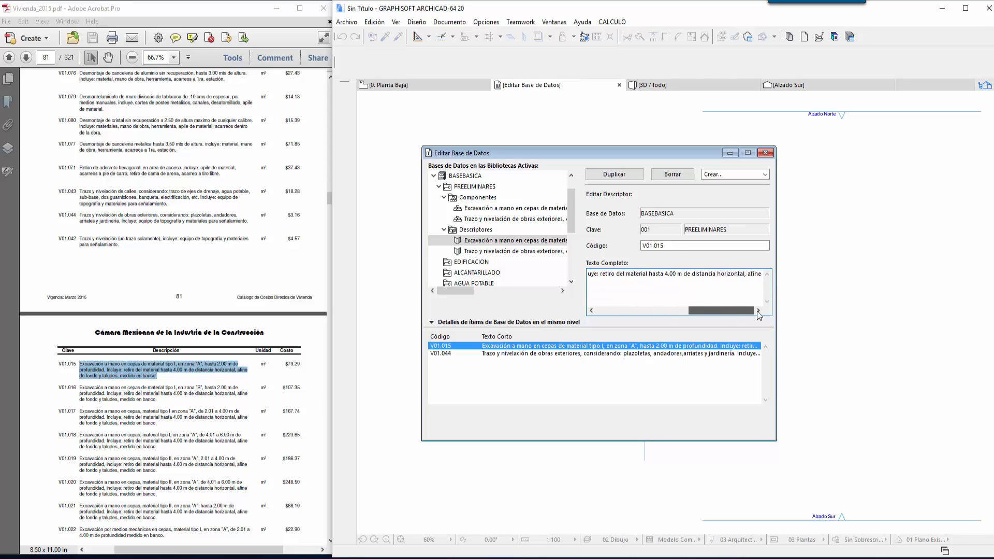
left_click(762, 277)
key("Delete")
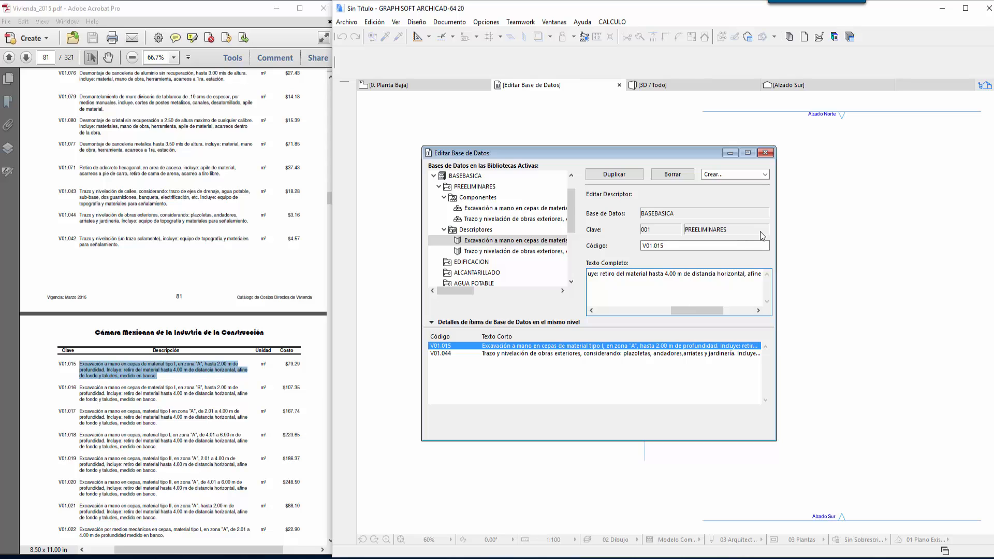
left_click_drag(716, 312, 611, 317)
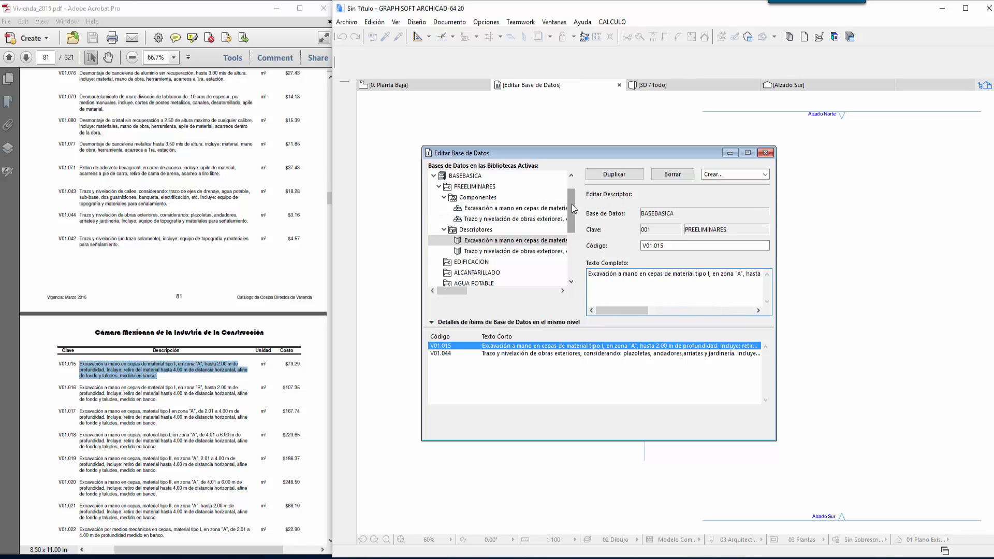
Review BASEBASICA's keys, its units (Unidades), and the settings of components V01.015 and V01.044 under PREELIMINARES.
left_click(444, 198)
left_click(438, 186)
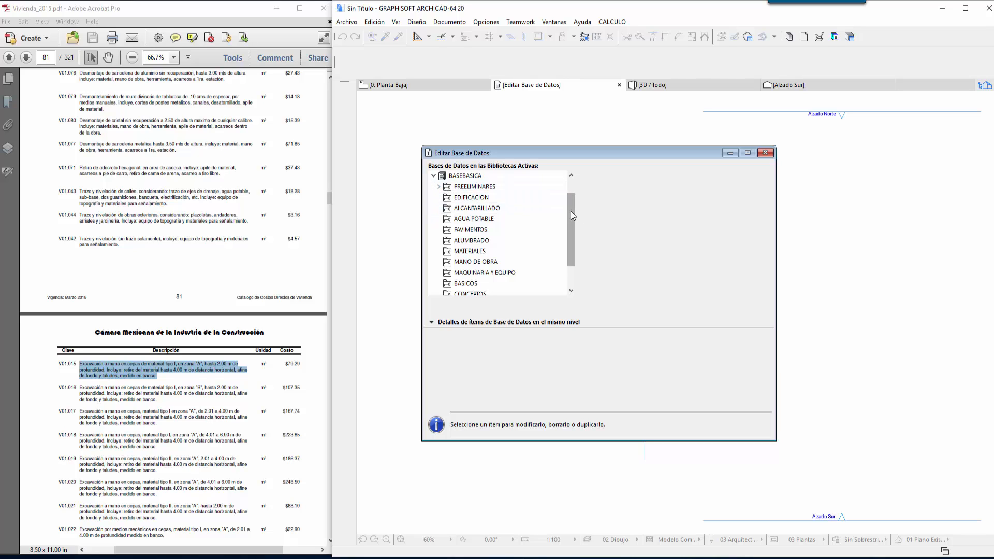
left_click(475, 187)
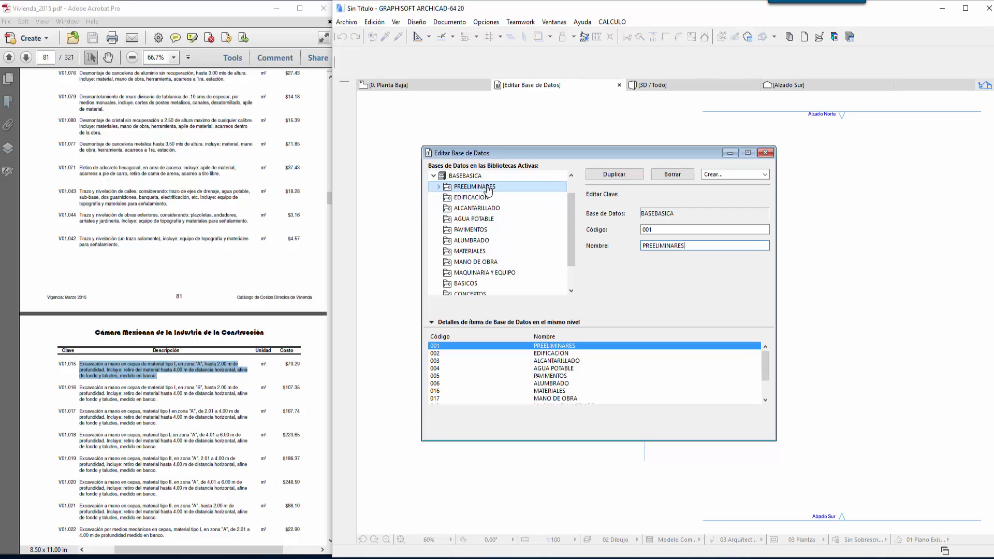
left_click(438, 187)
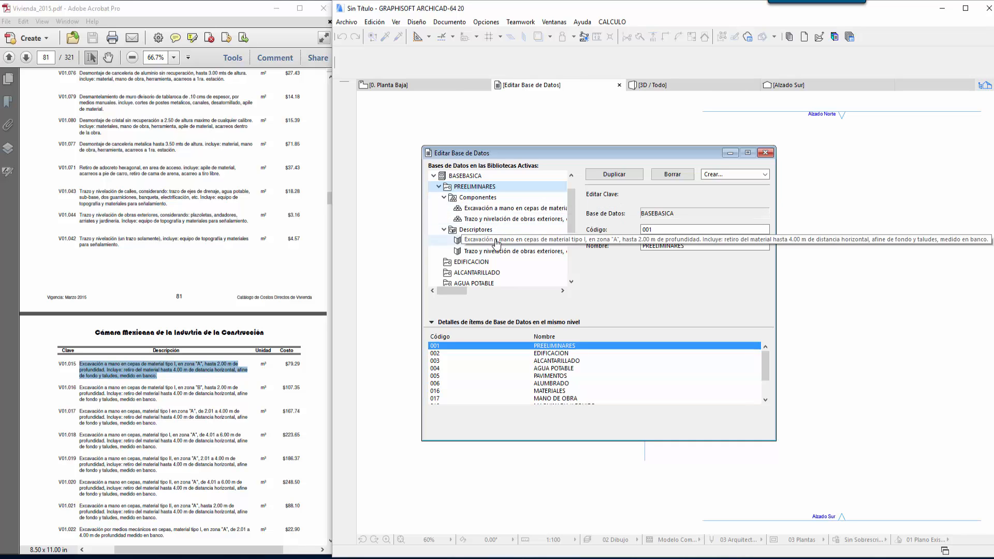
left_click_drag(572, 214, 573, 258)
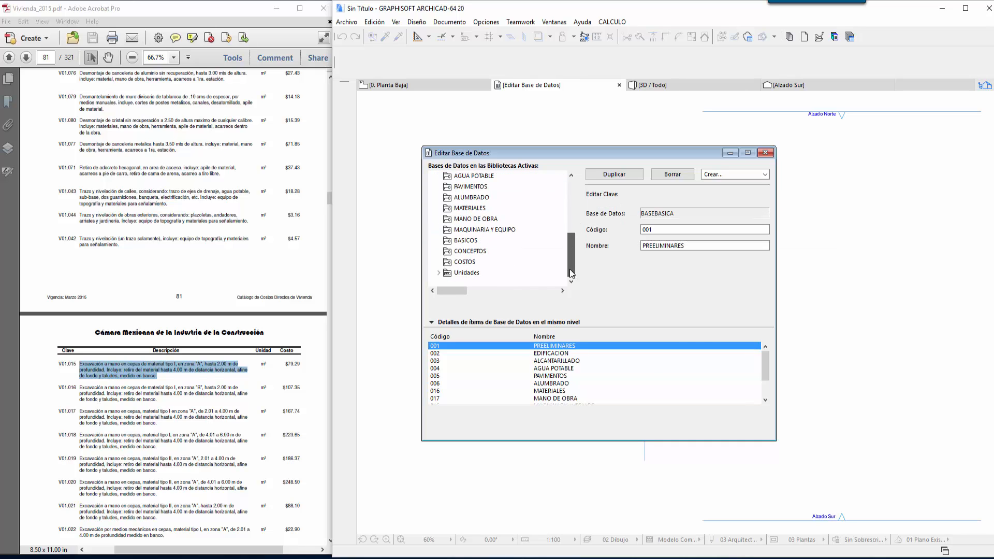
left_click(479, 276)
left_click(439, 273)
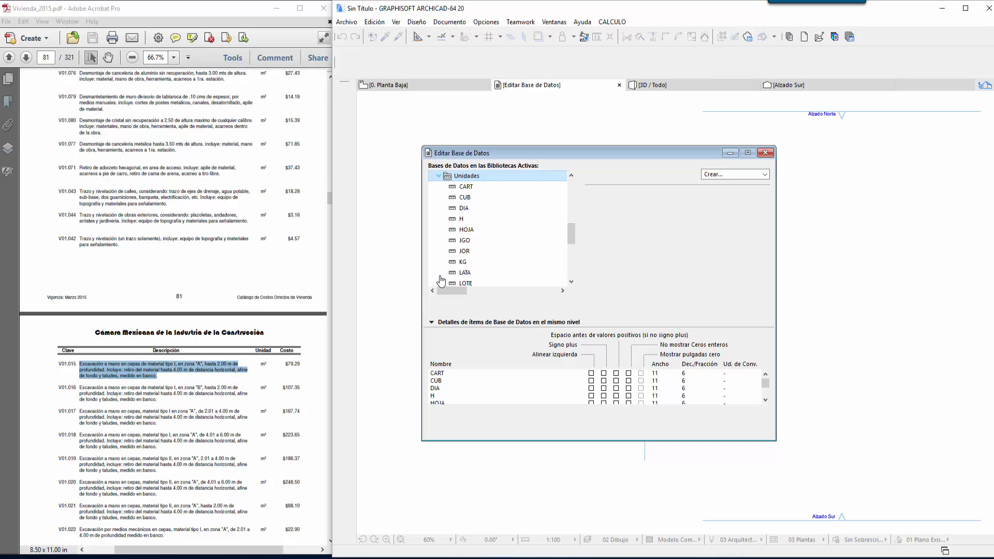
left_click(439, 176)
scroll(460, 221, "up", 1)
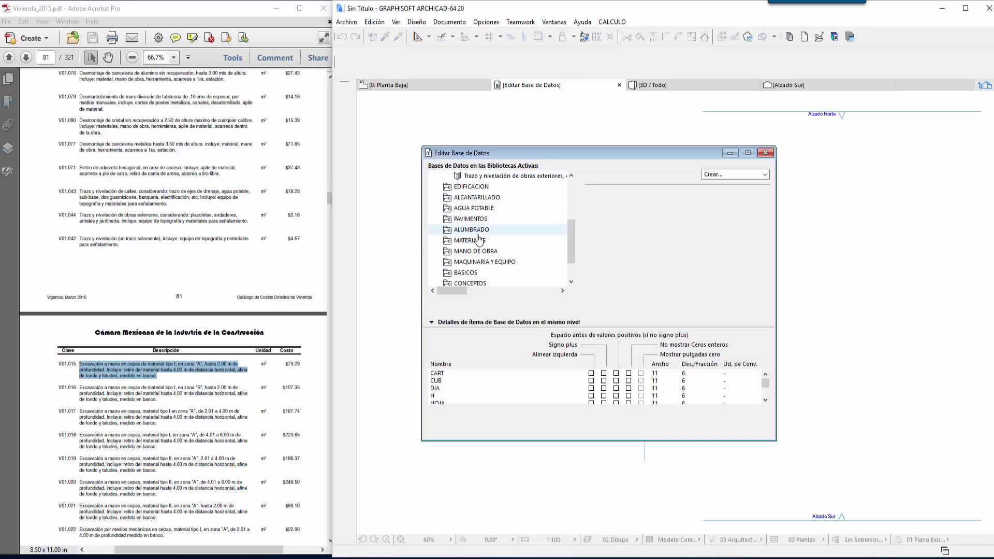
left_click_drag(571, 240, 581, 206)
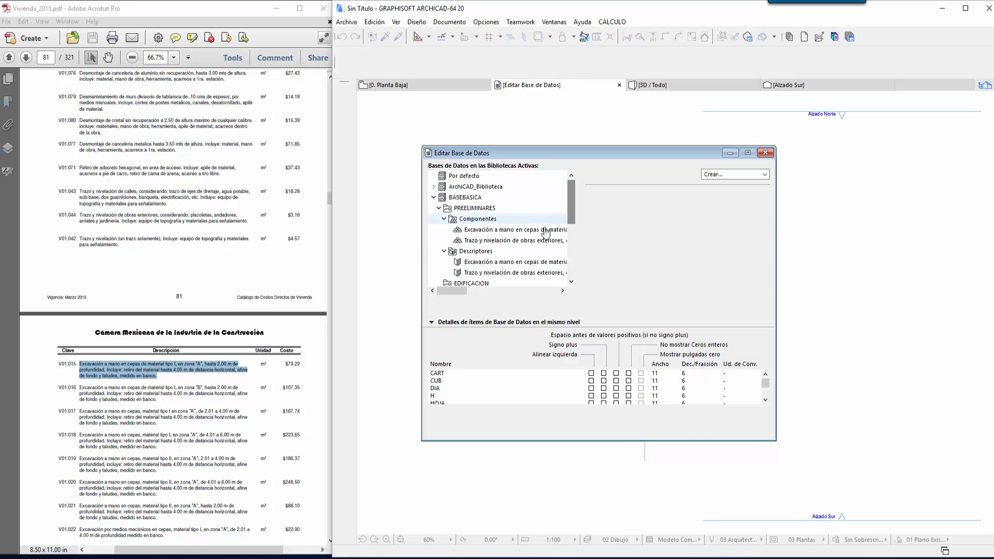
left_click(545, 231)
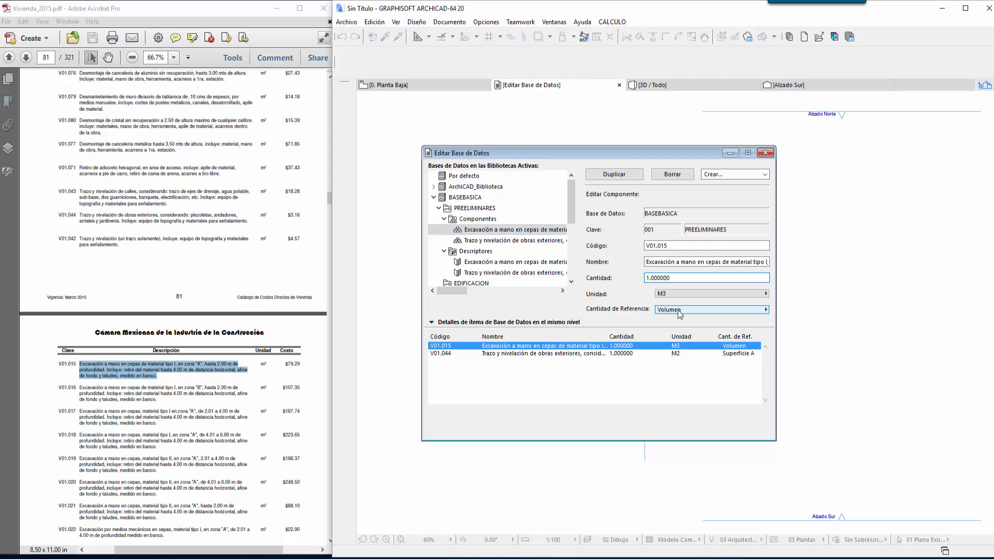
left_click(561, 242)
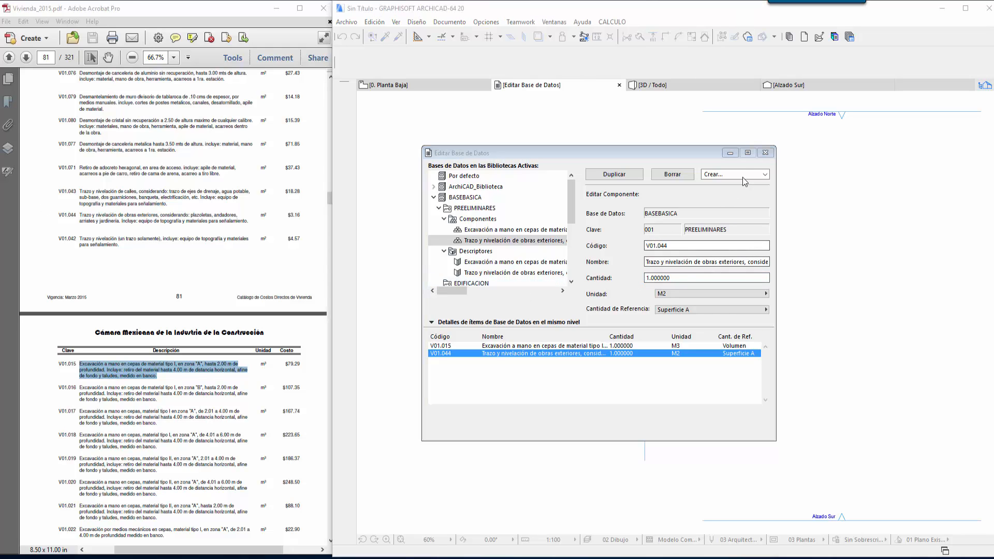
Close the database editor (Editar Base de Datos) and save its changes.
left_click(766, 153)
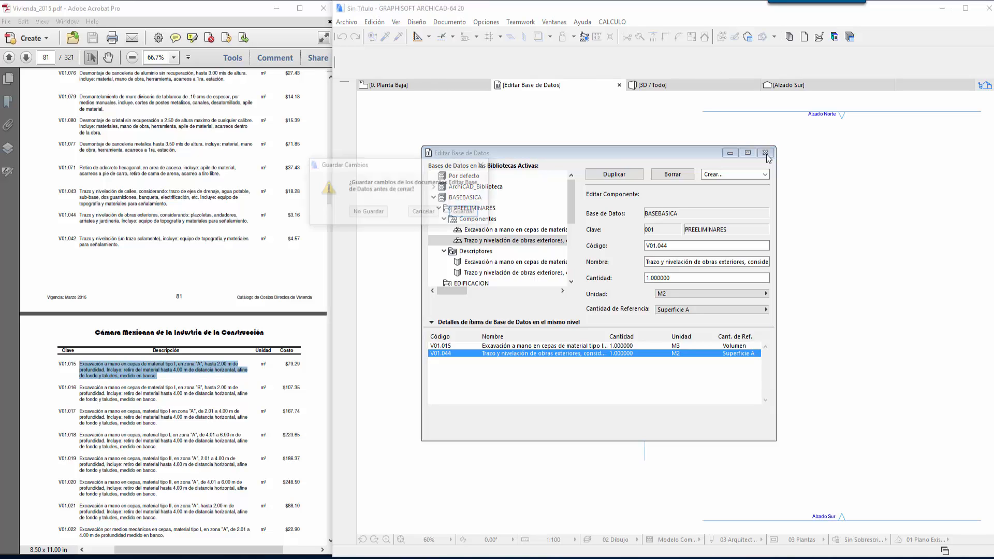
left_click(469, 216)
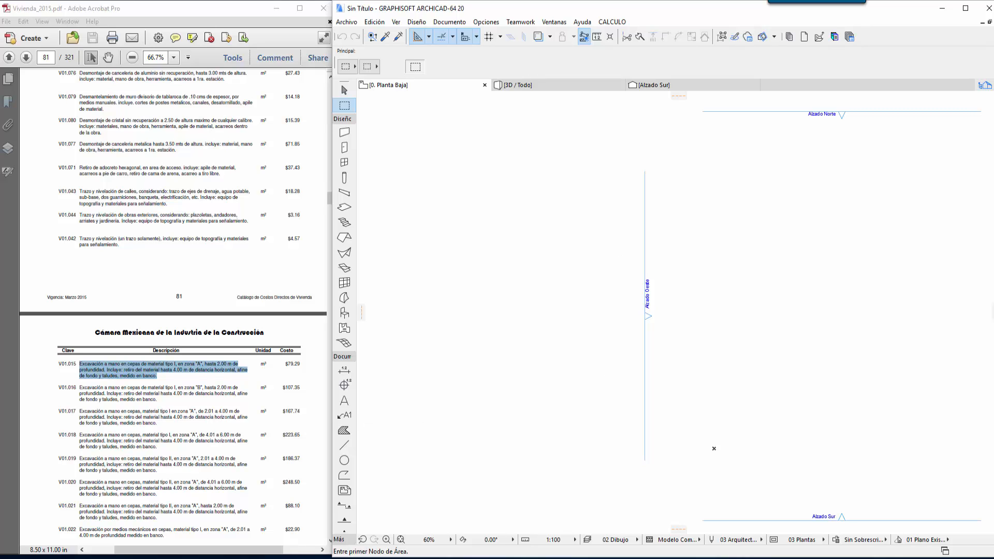
Switch to File Explorer and examine the list, component, criteria, descriptor, key, unit and master GDL files in the BDLearningArchiCADVIV folder.
key("alt+Tab")
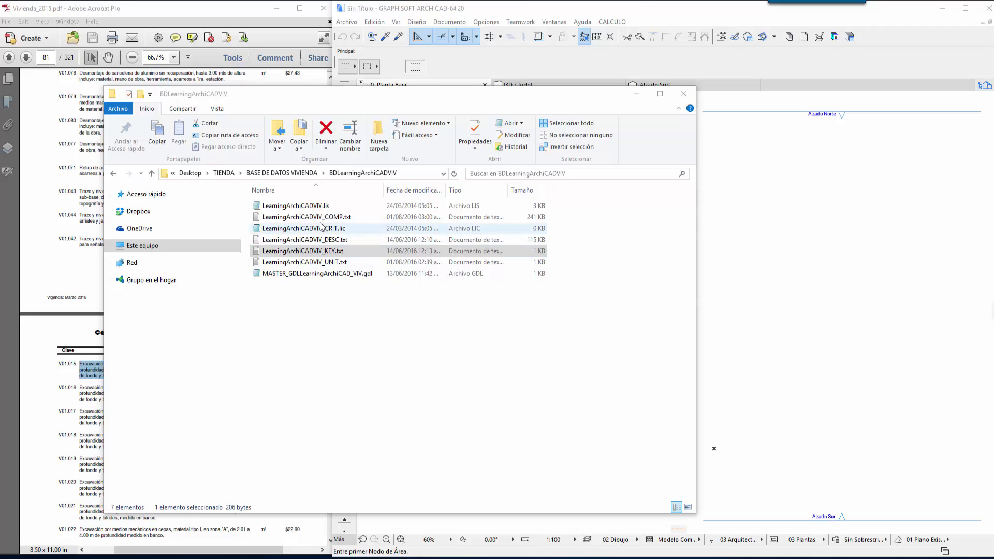
left_click(331, 209)
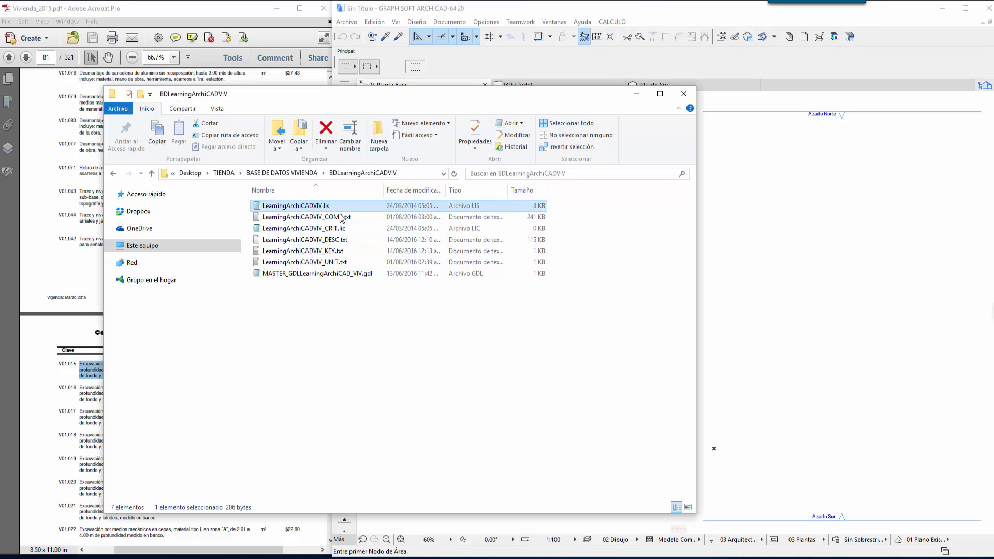
left_click(342, 218)
left_click(342, 229)
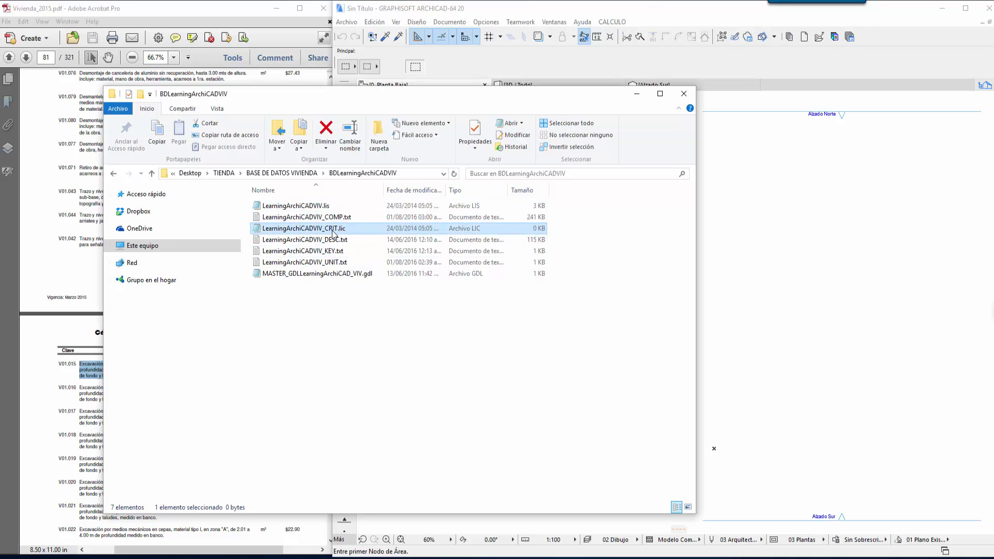
left_click(328, 208)
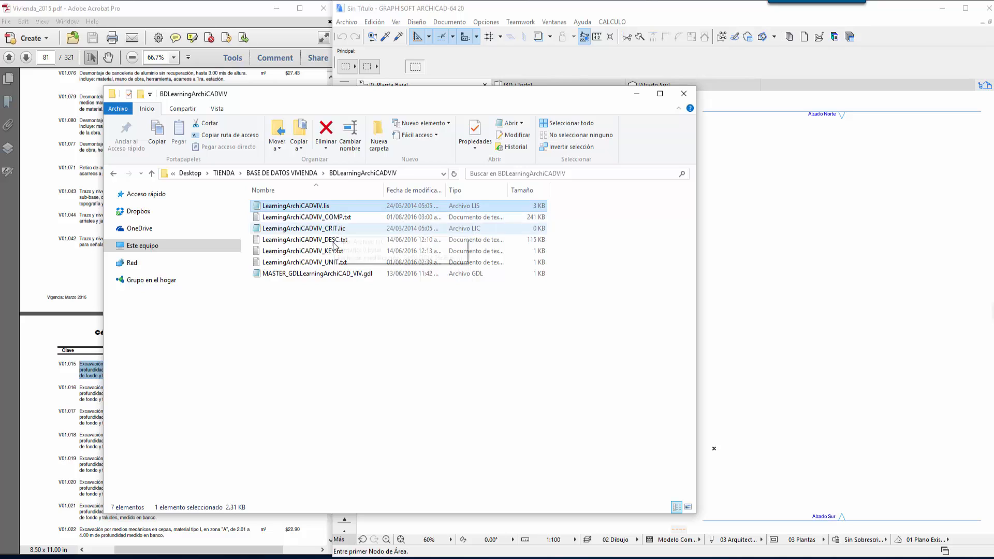
left_click(323, 218)
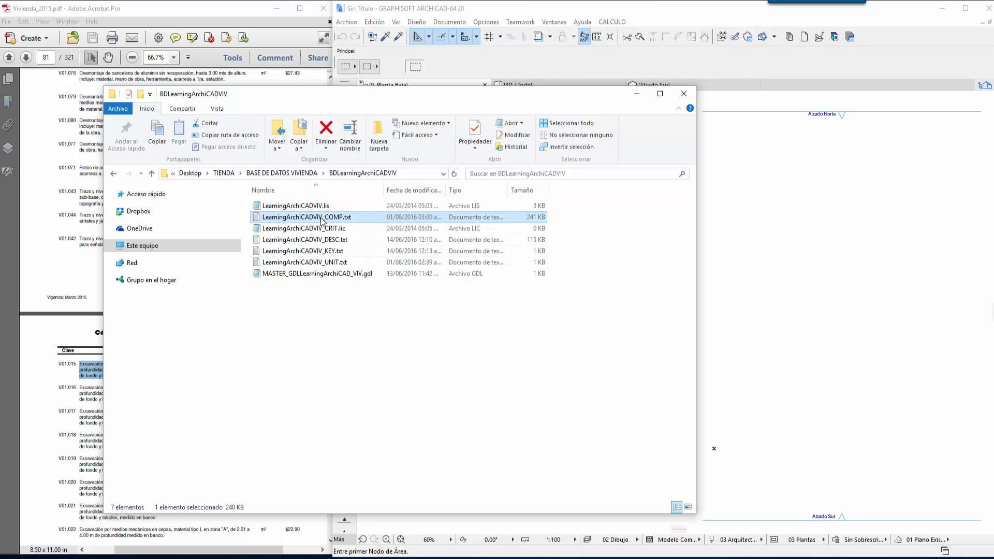
left_click(326, 231)
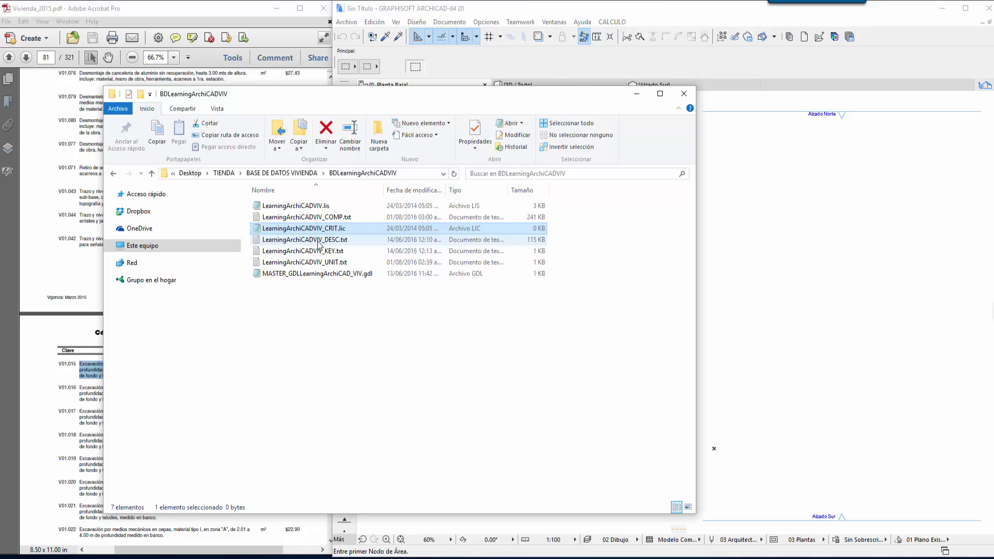
left_click(318, 242)
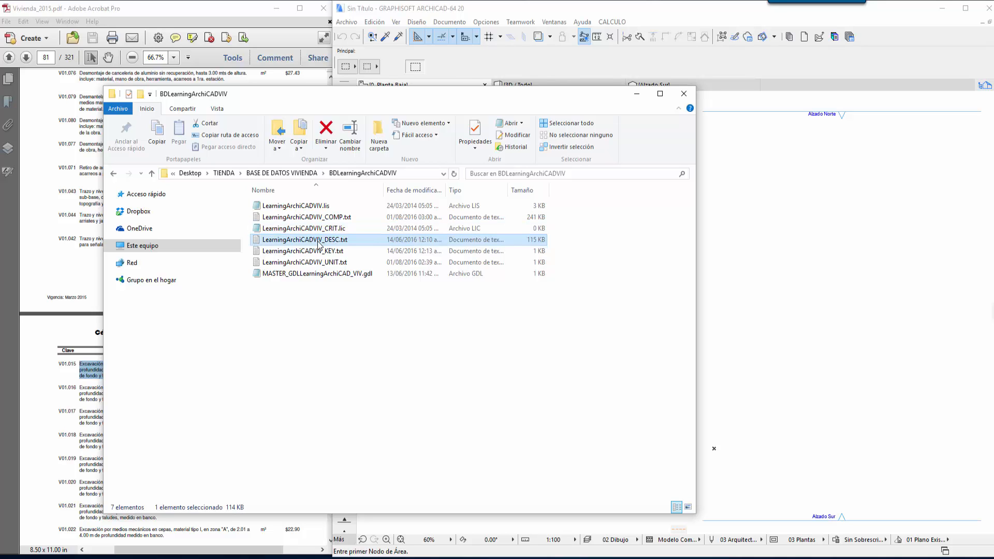
left_click(321, 252)
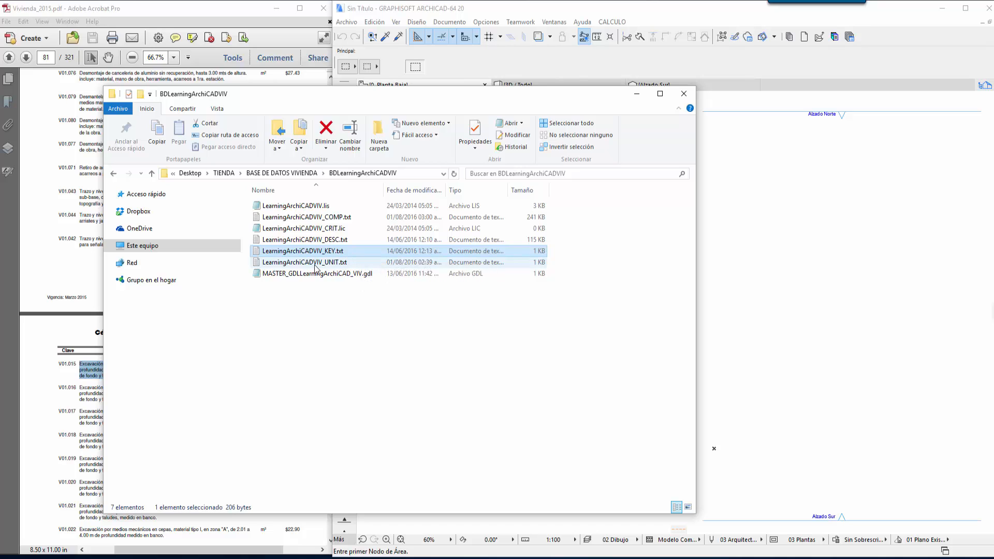
left_click(316, 263)
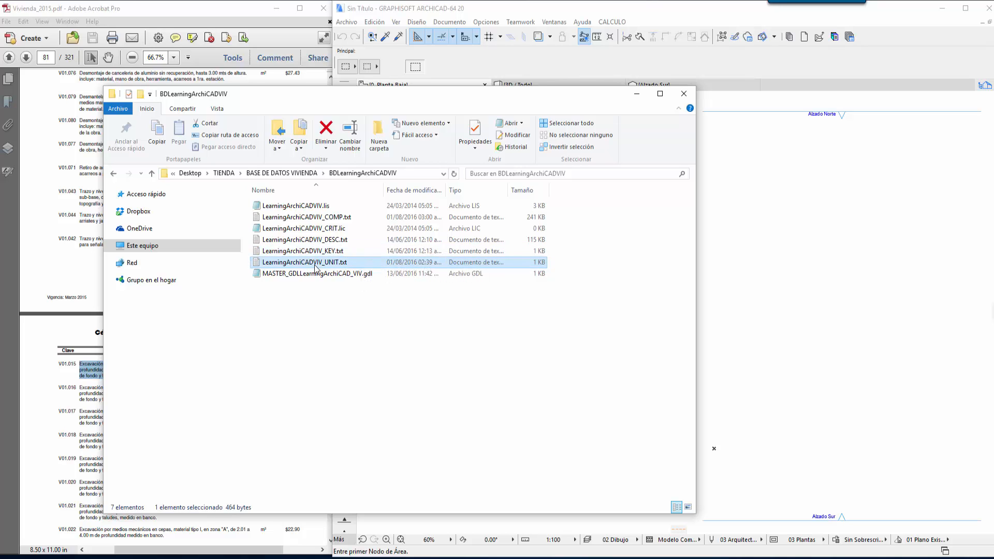
left_click(329, 275)
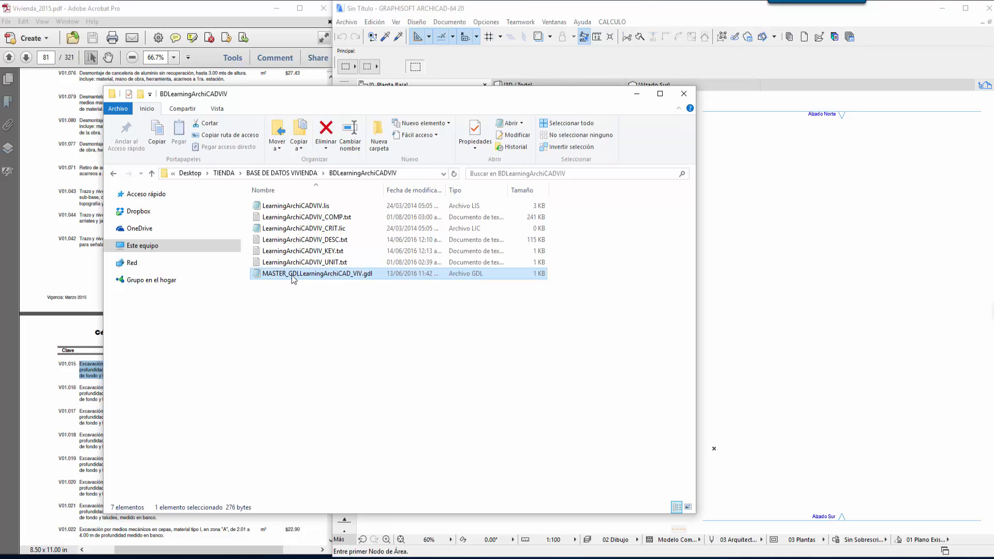
left_click(299, 262)
left_click(309, 273)
Open LearningArchiCADVIV_DESC.txt, read through its descriptor codes, key numbers and full texts, and close it.
double_click(306, 242)
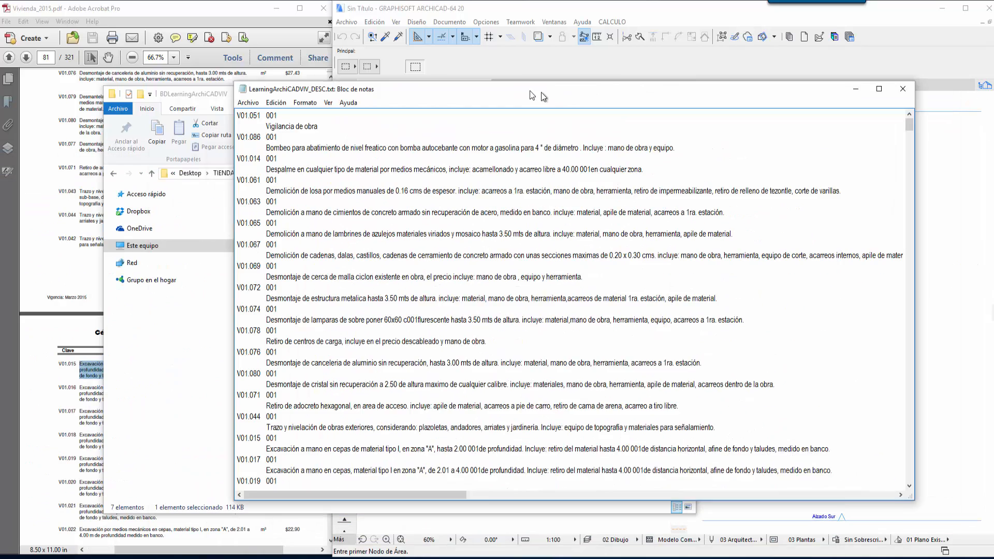
scroll(431, 152, "down", 8)
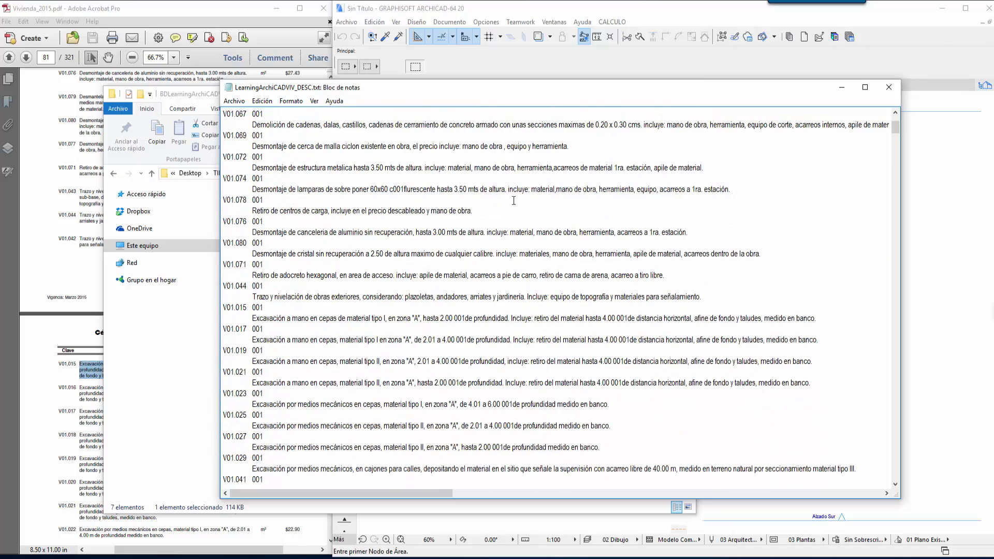
scroll(530, 257, "down", 3)
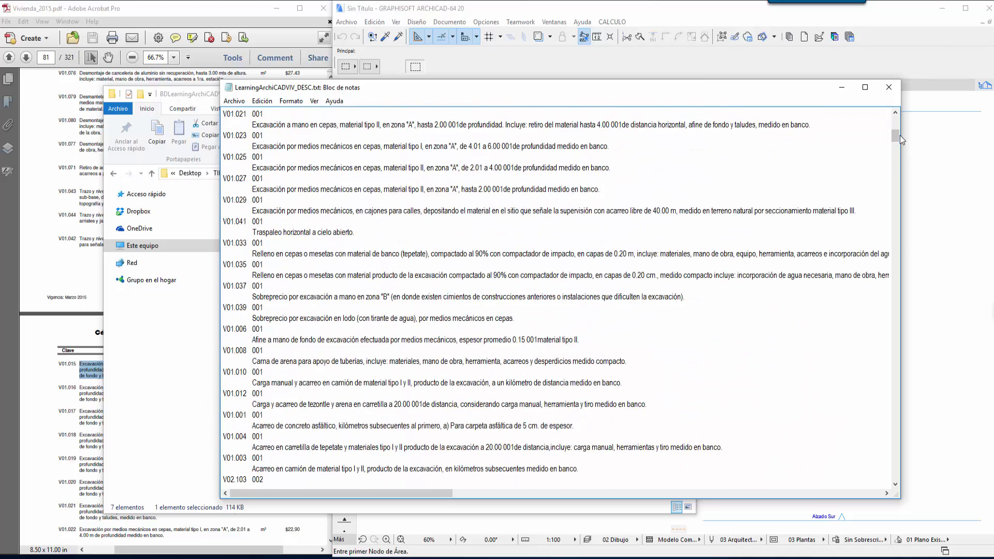
left_click_drag(896, 138, 893, 209)
left_click_drag(874, 307, 900, 114)
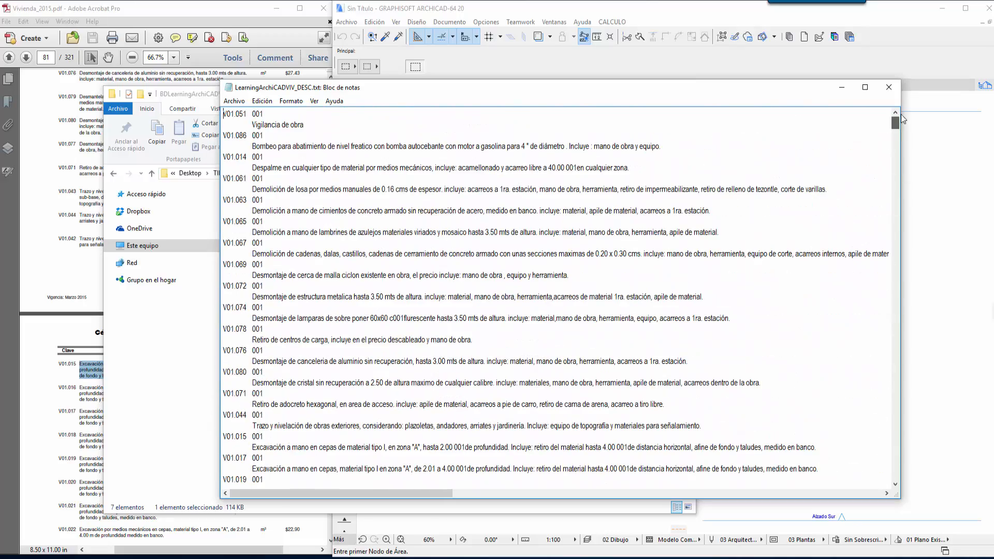
left_click(888, 91)
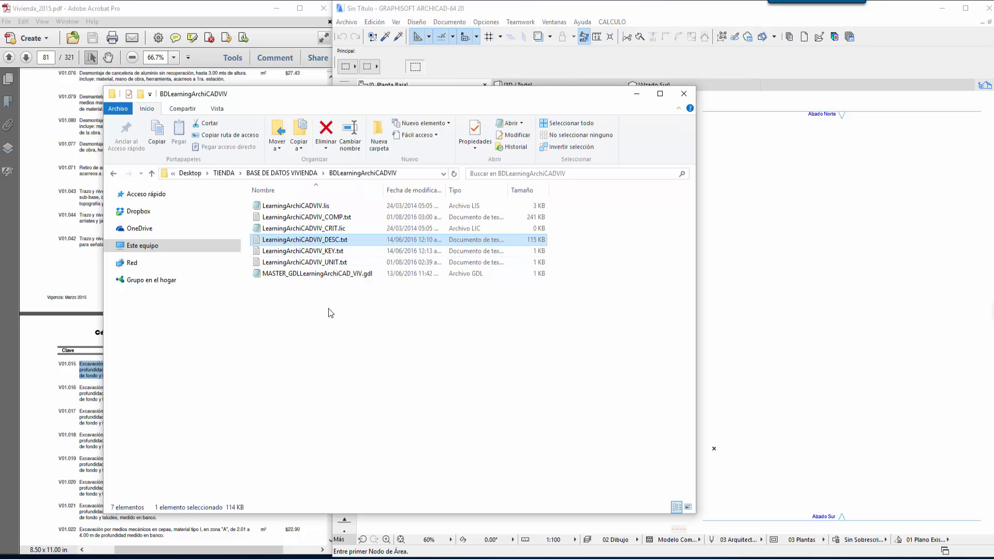
Open LearningArchiCADS10_COMP.txt from the BDLearningArchiCADS10 folder in BASE DE DATOS S10, inspect its component list, and close it.
left_click(313, 253)
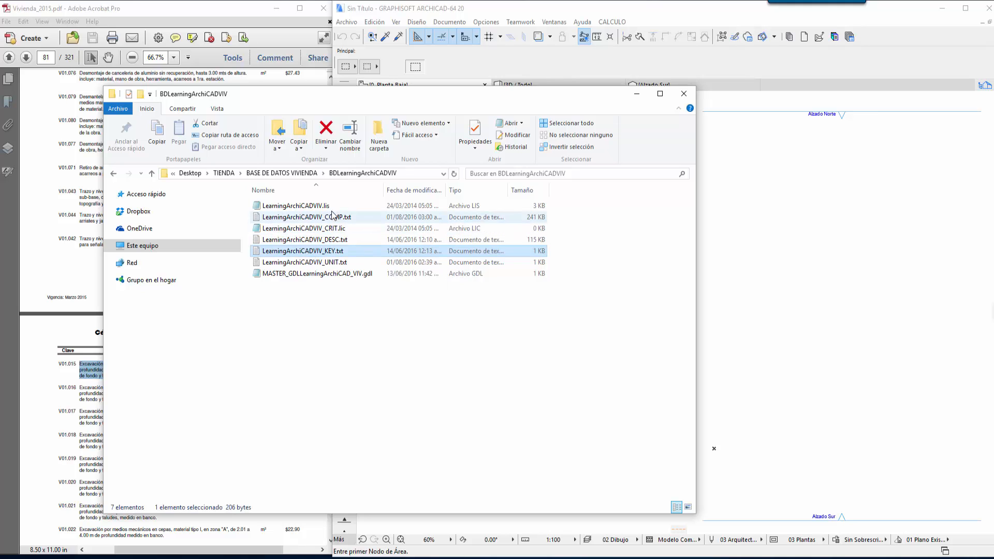
left_click(230, 175)
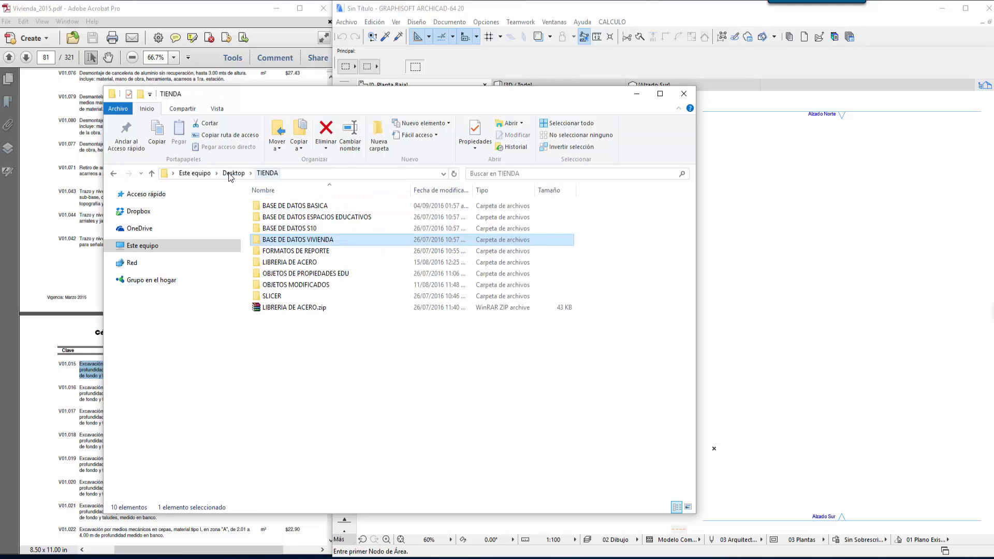
left_click(313, 231)
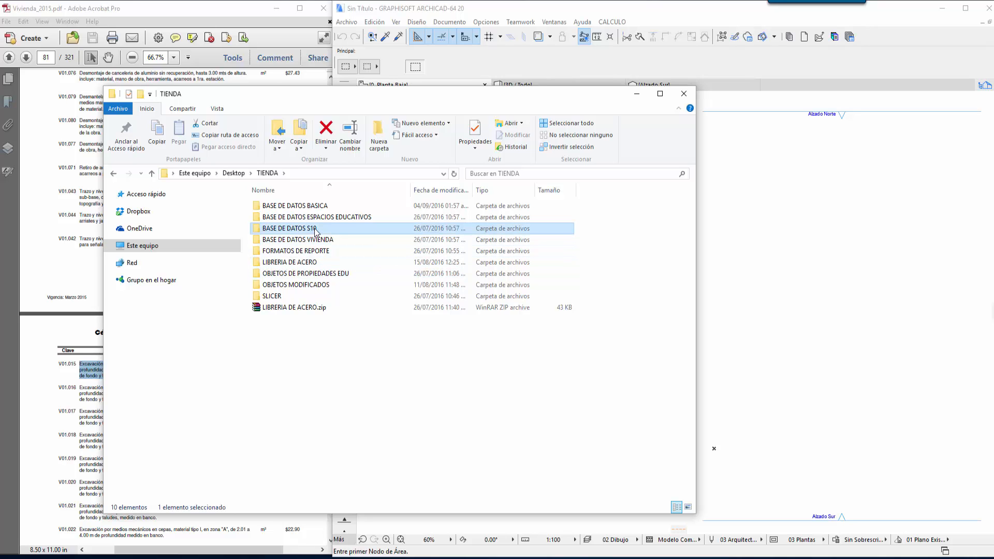
double_click(315, 231)
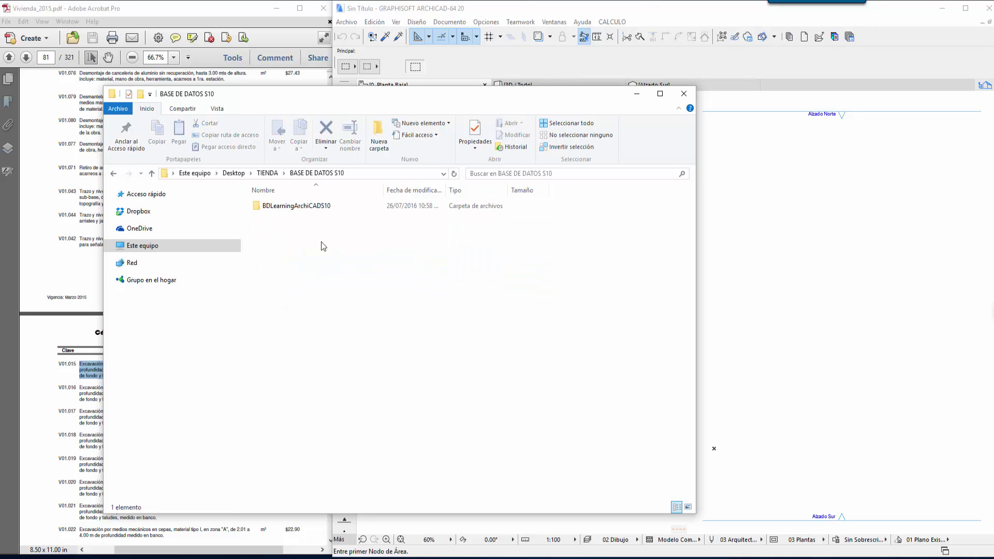
double_click(312, 209)
double_click(332, 217)
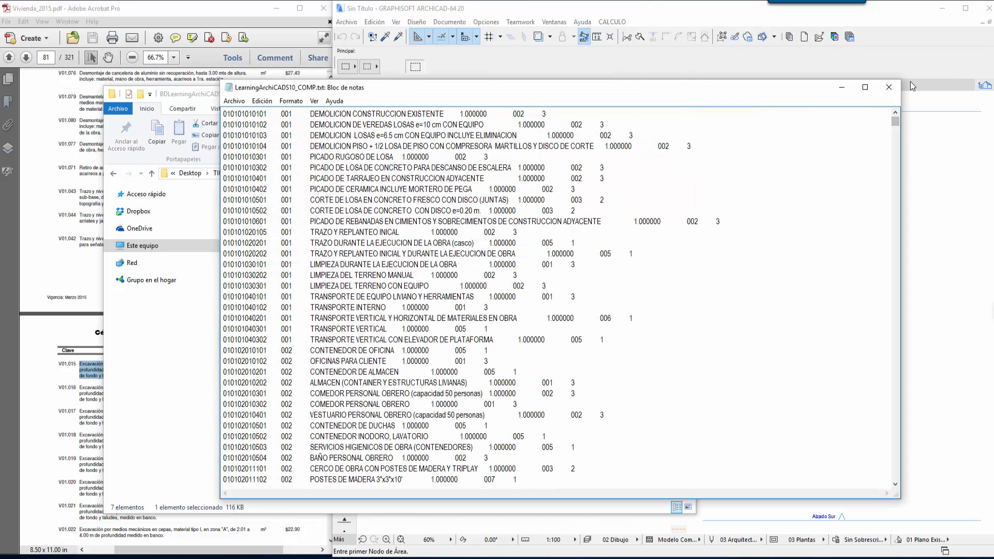
left_click(889, 87)
Return to the TIENDA folder and open BASE DE DATOS BASICA to view the BASEBASICA database files.
left_click(278, 174)
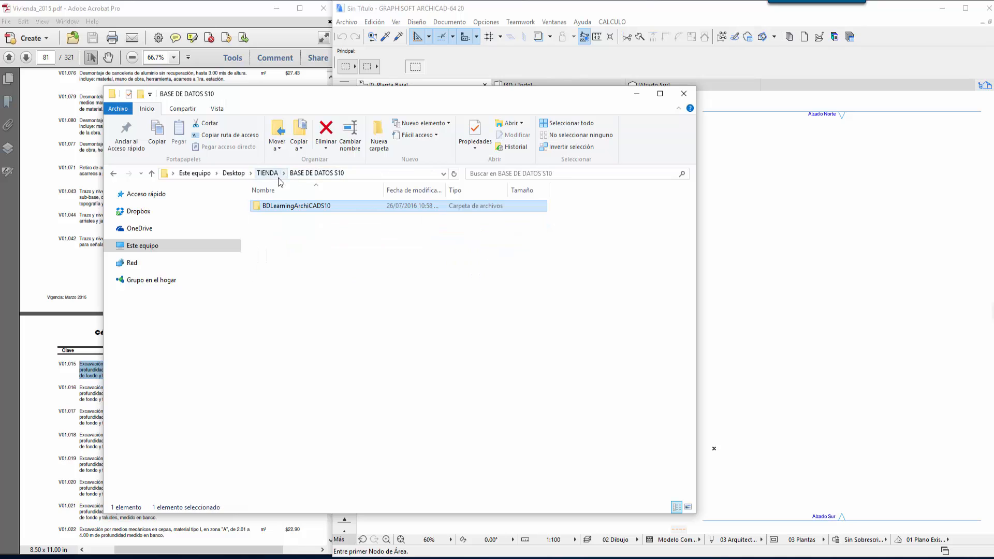
left_click(266, 174)
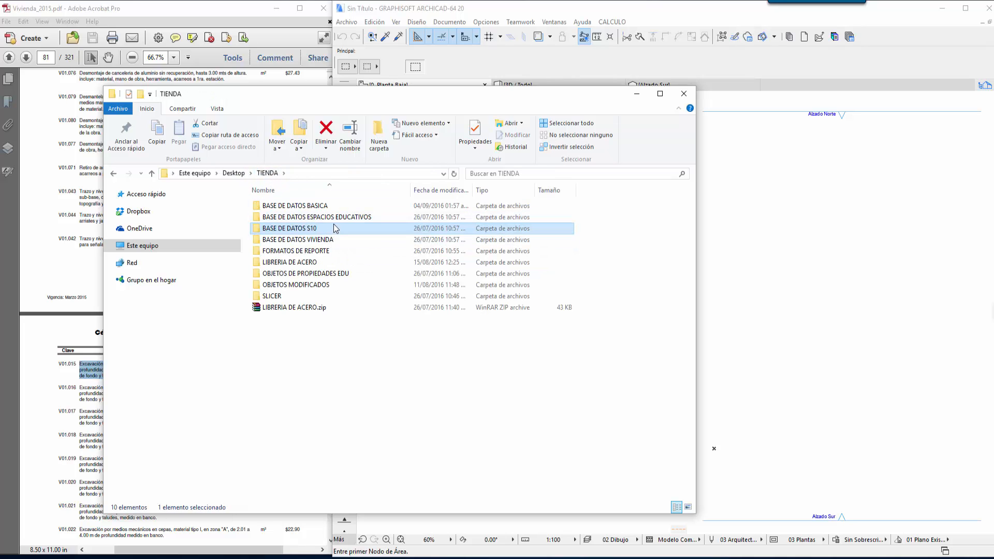
left_click(334, 239)
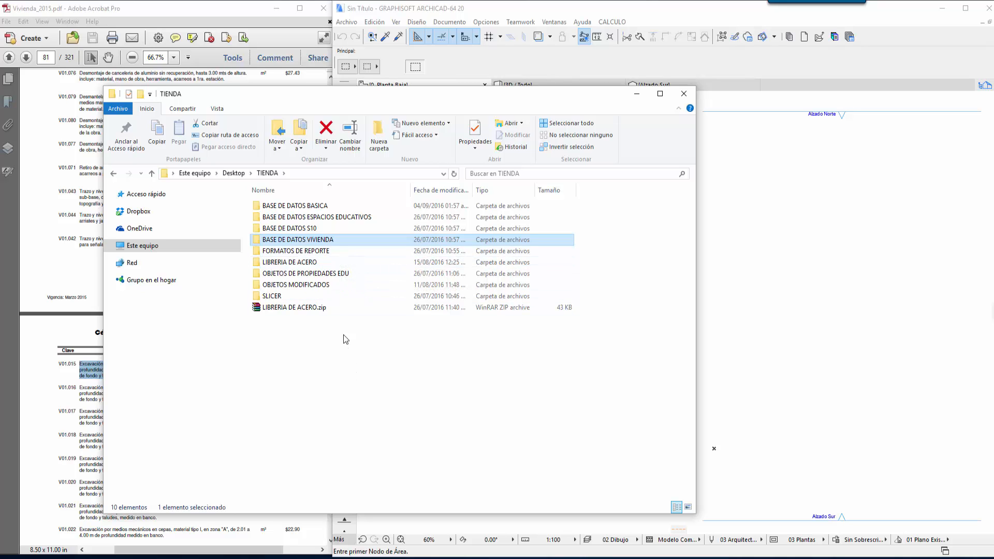
double_click(317, 207)
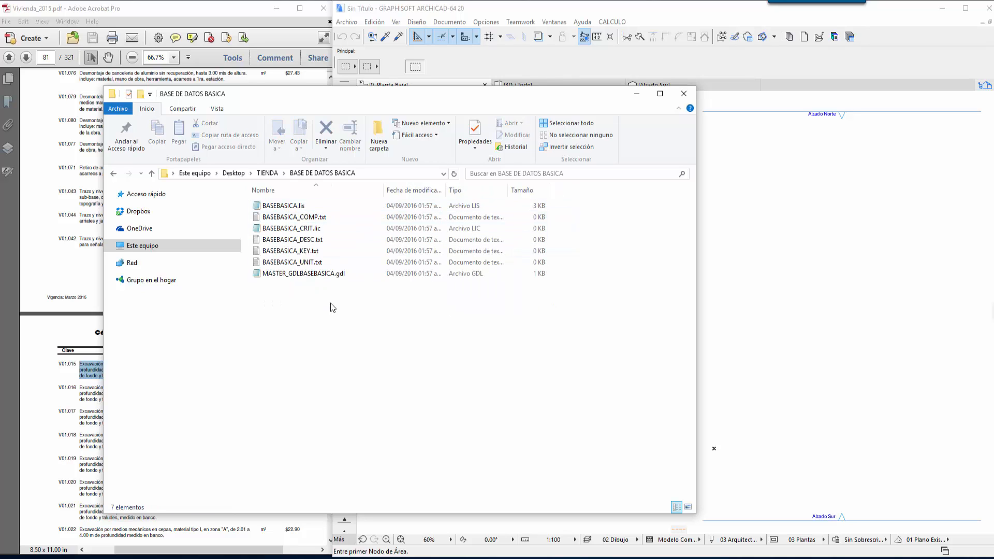